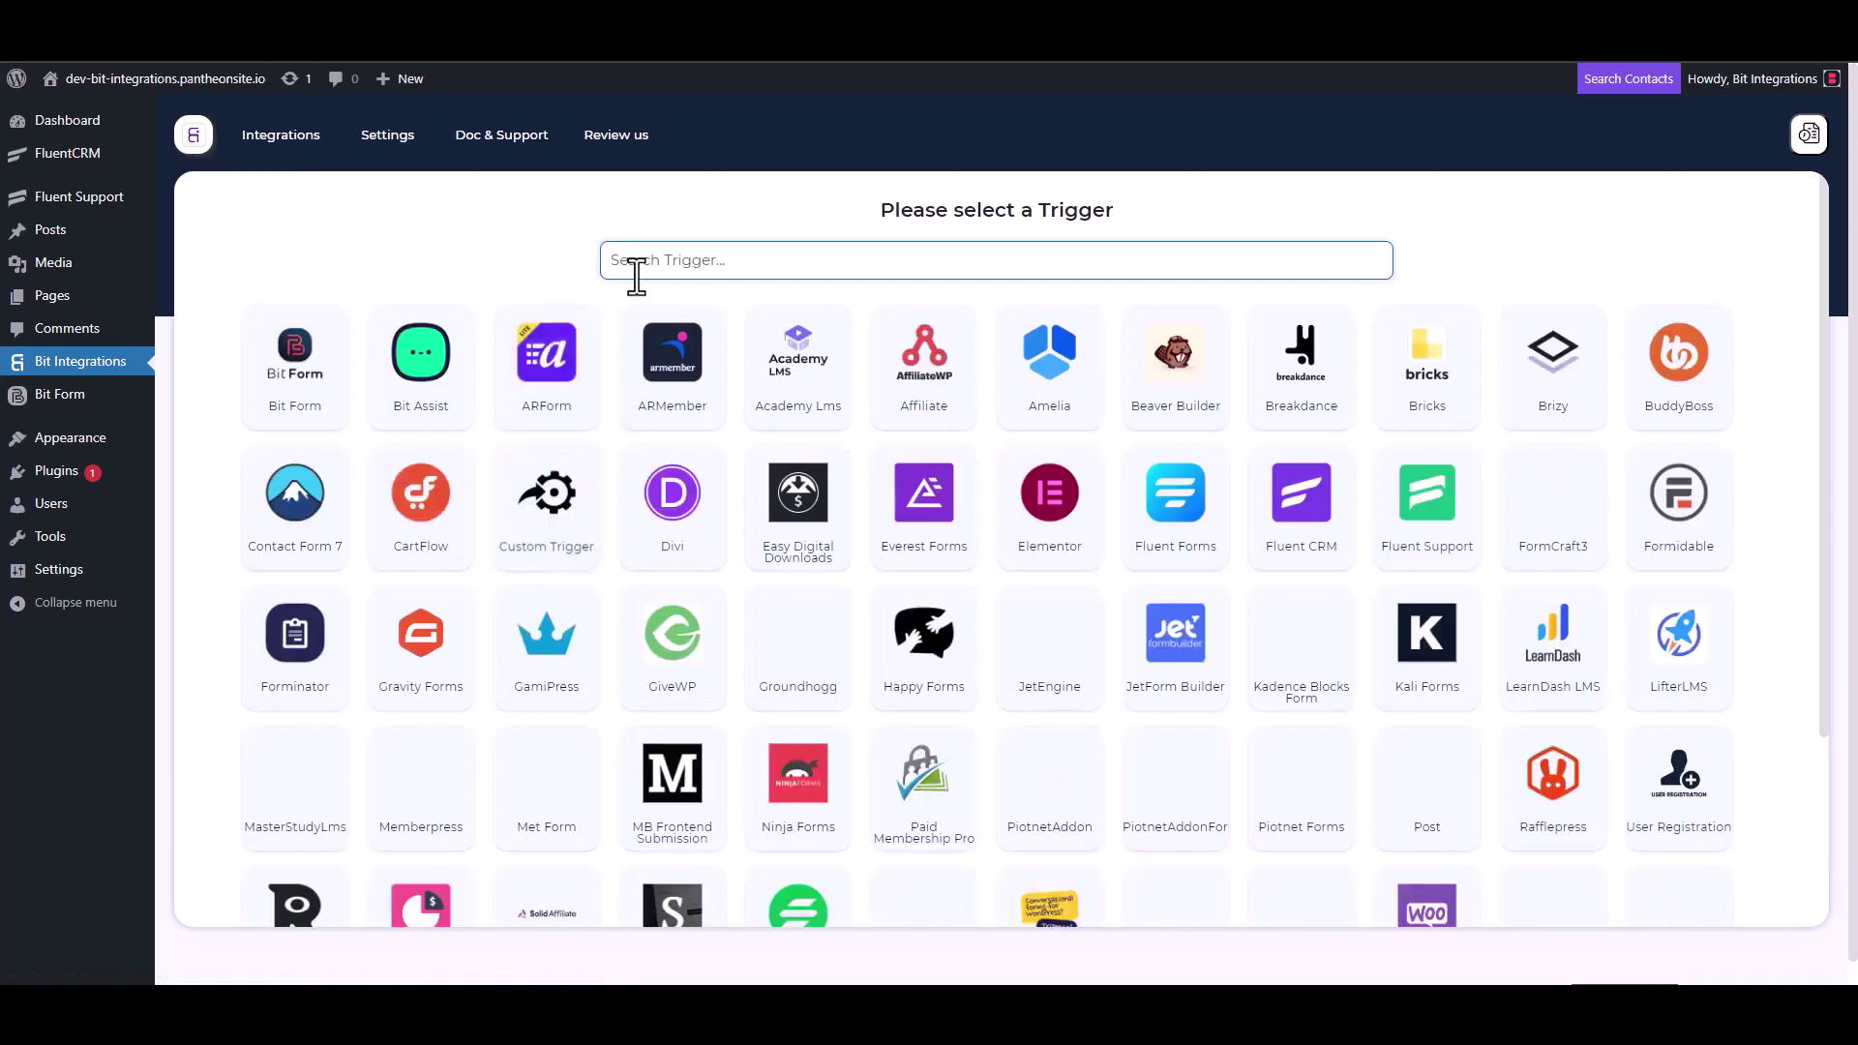
Choose Fluent Support as the trigger, copy its webhook URL, and start fetching test data
{"action": "left_click", "coordinate": [1434, 534]}
{"action": "left_click", "coordinate": [1322, 467]}
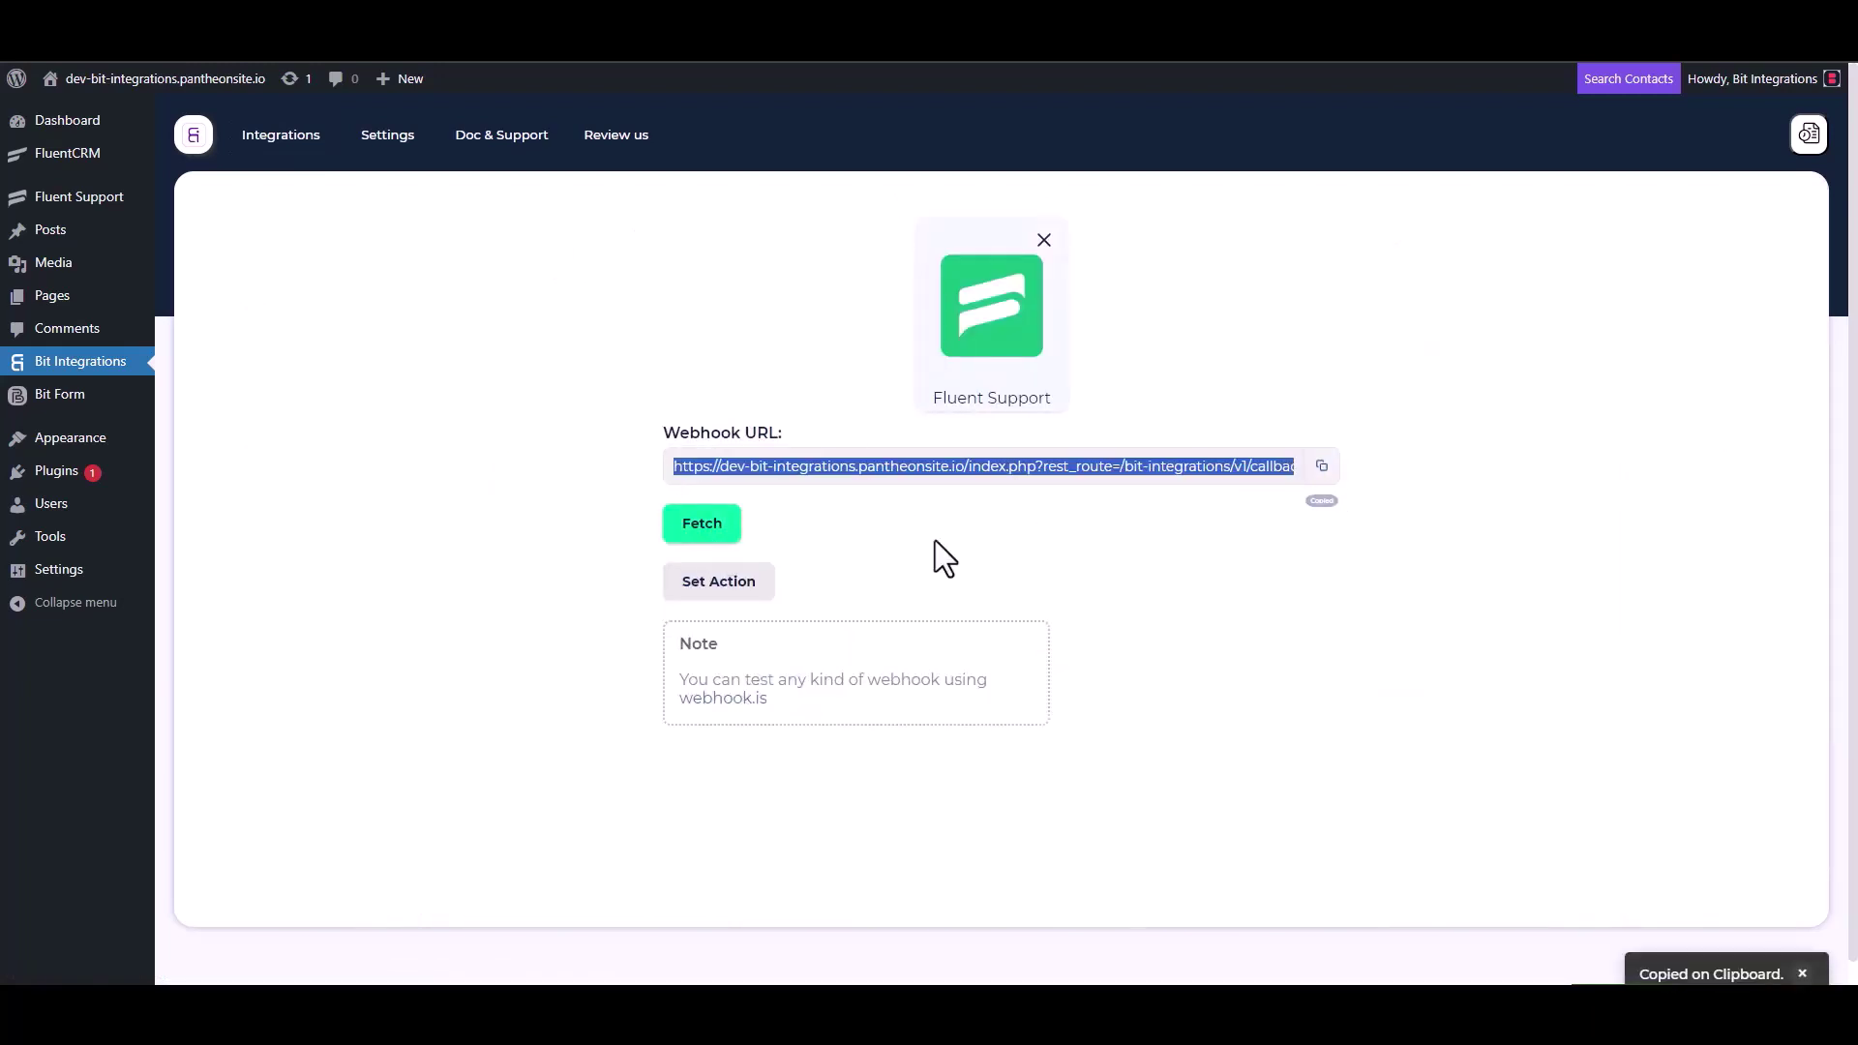
{"action": "left_click", "coordinate": [695, 535]}
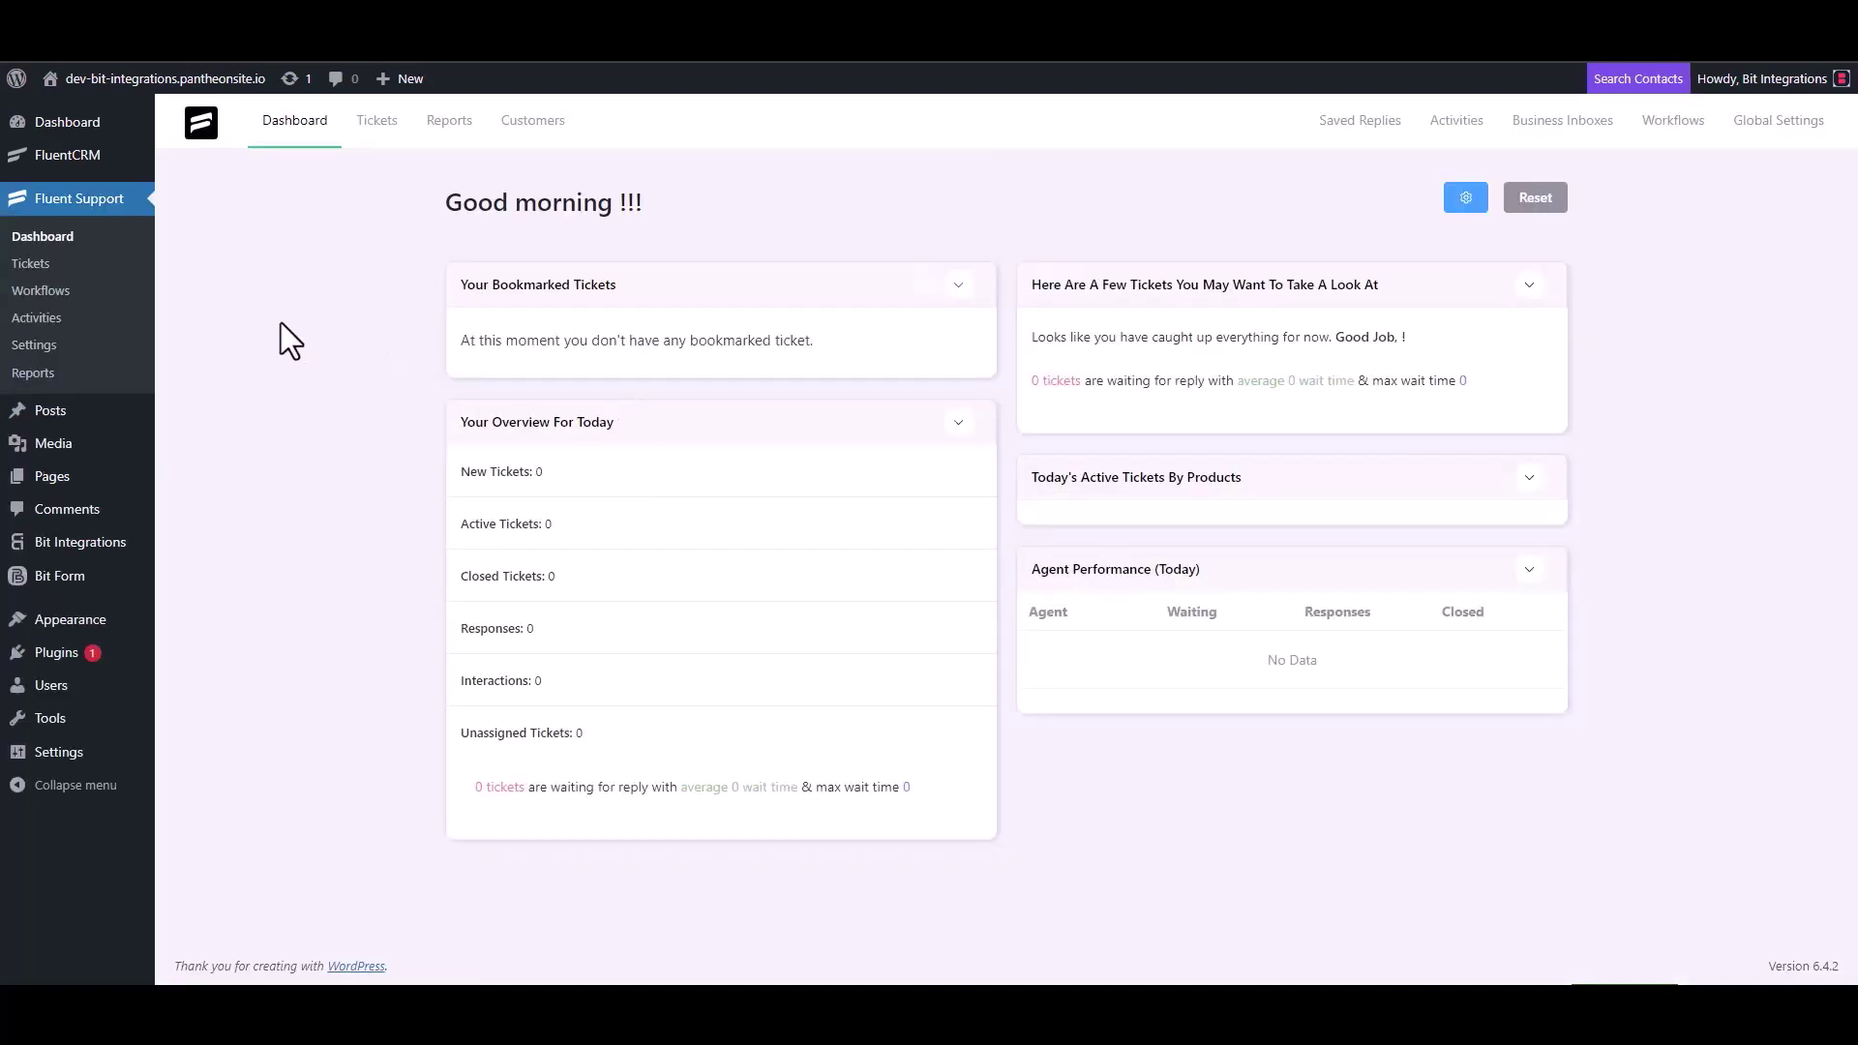
From Workflows, create a new Automatic workflow named 'Bit Integrations' and open its editor
{"action": "left_click", "coordinate": [66, 293]}
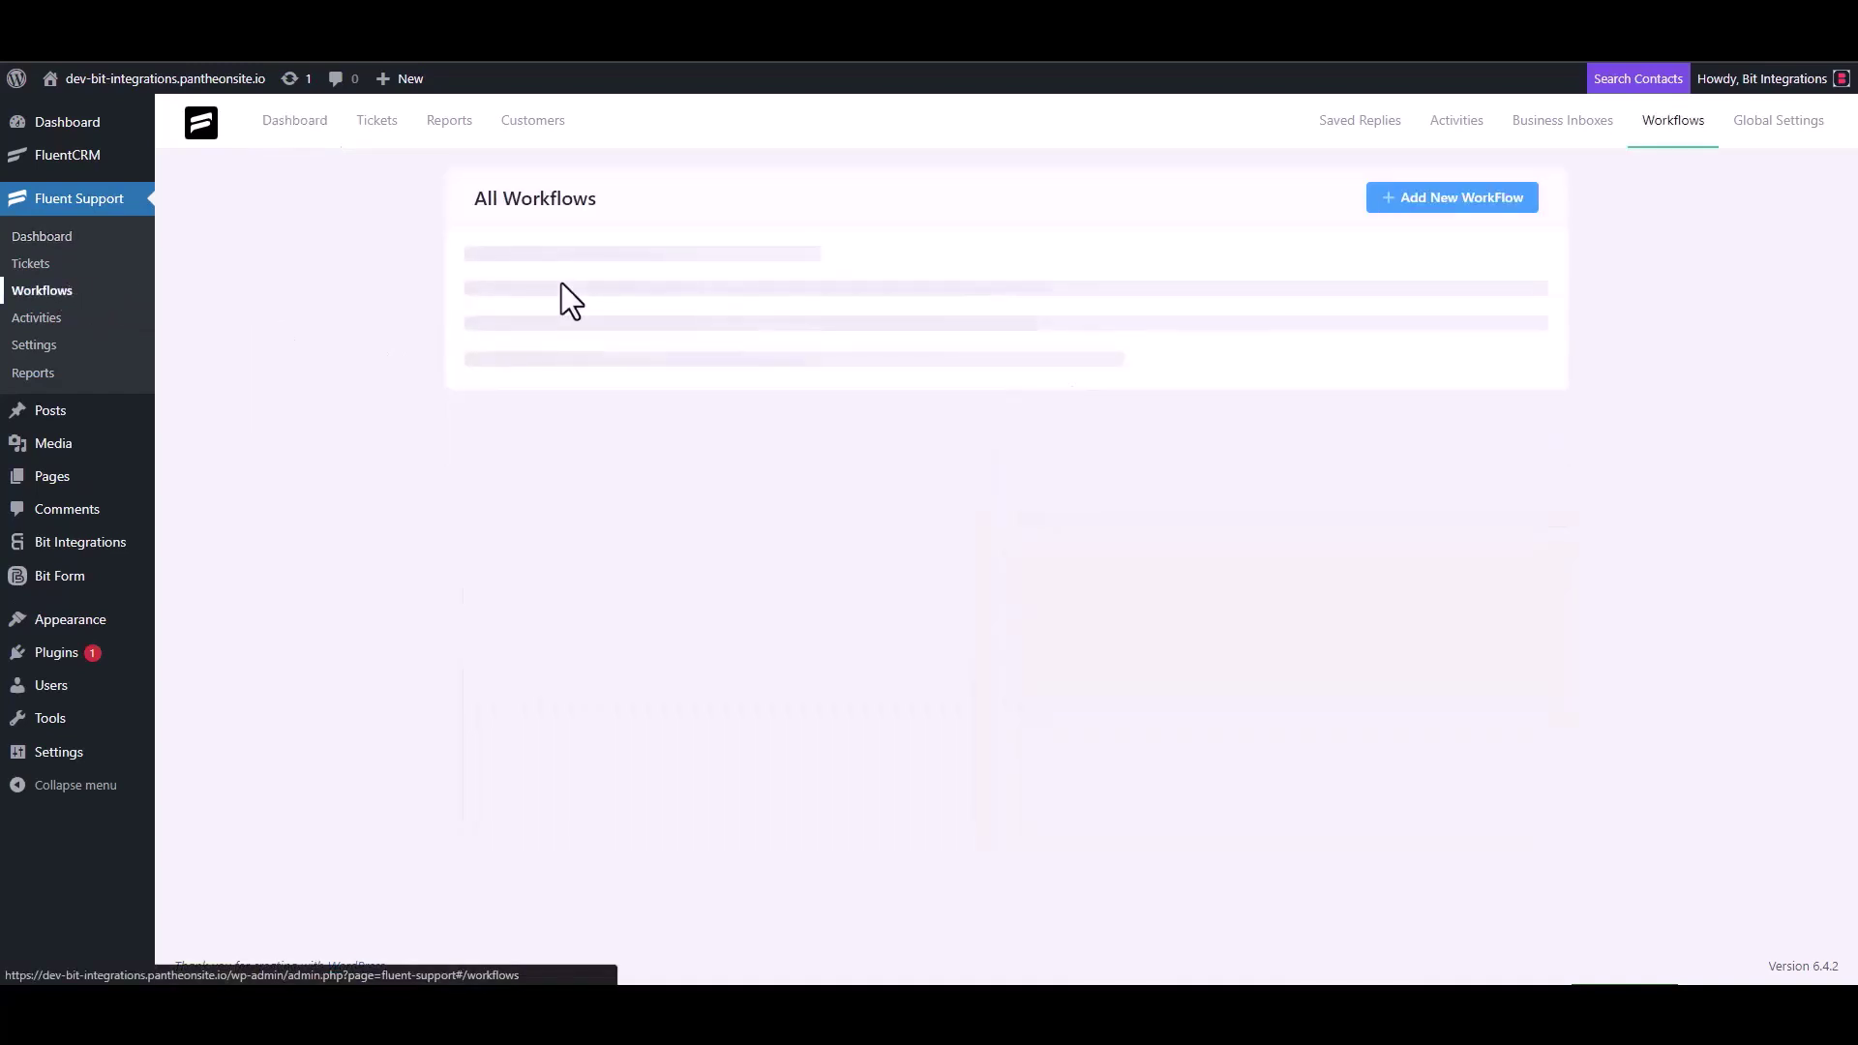
{"action": "left_click", "coordinate": [1423, 198]}
{"action": "left_click", "coordinate": [562, 233]}
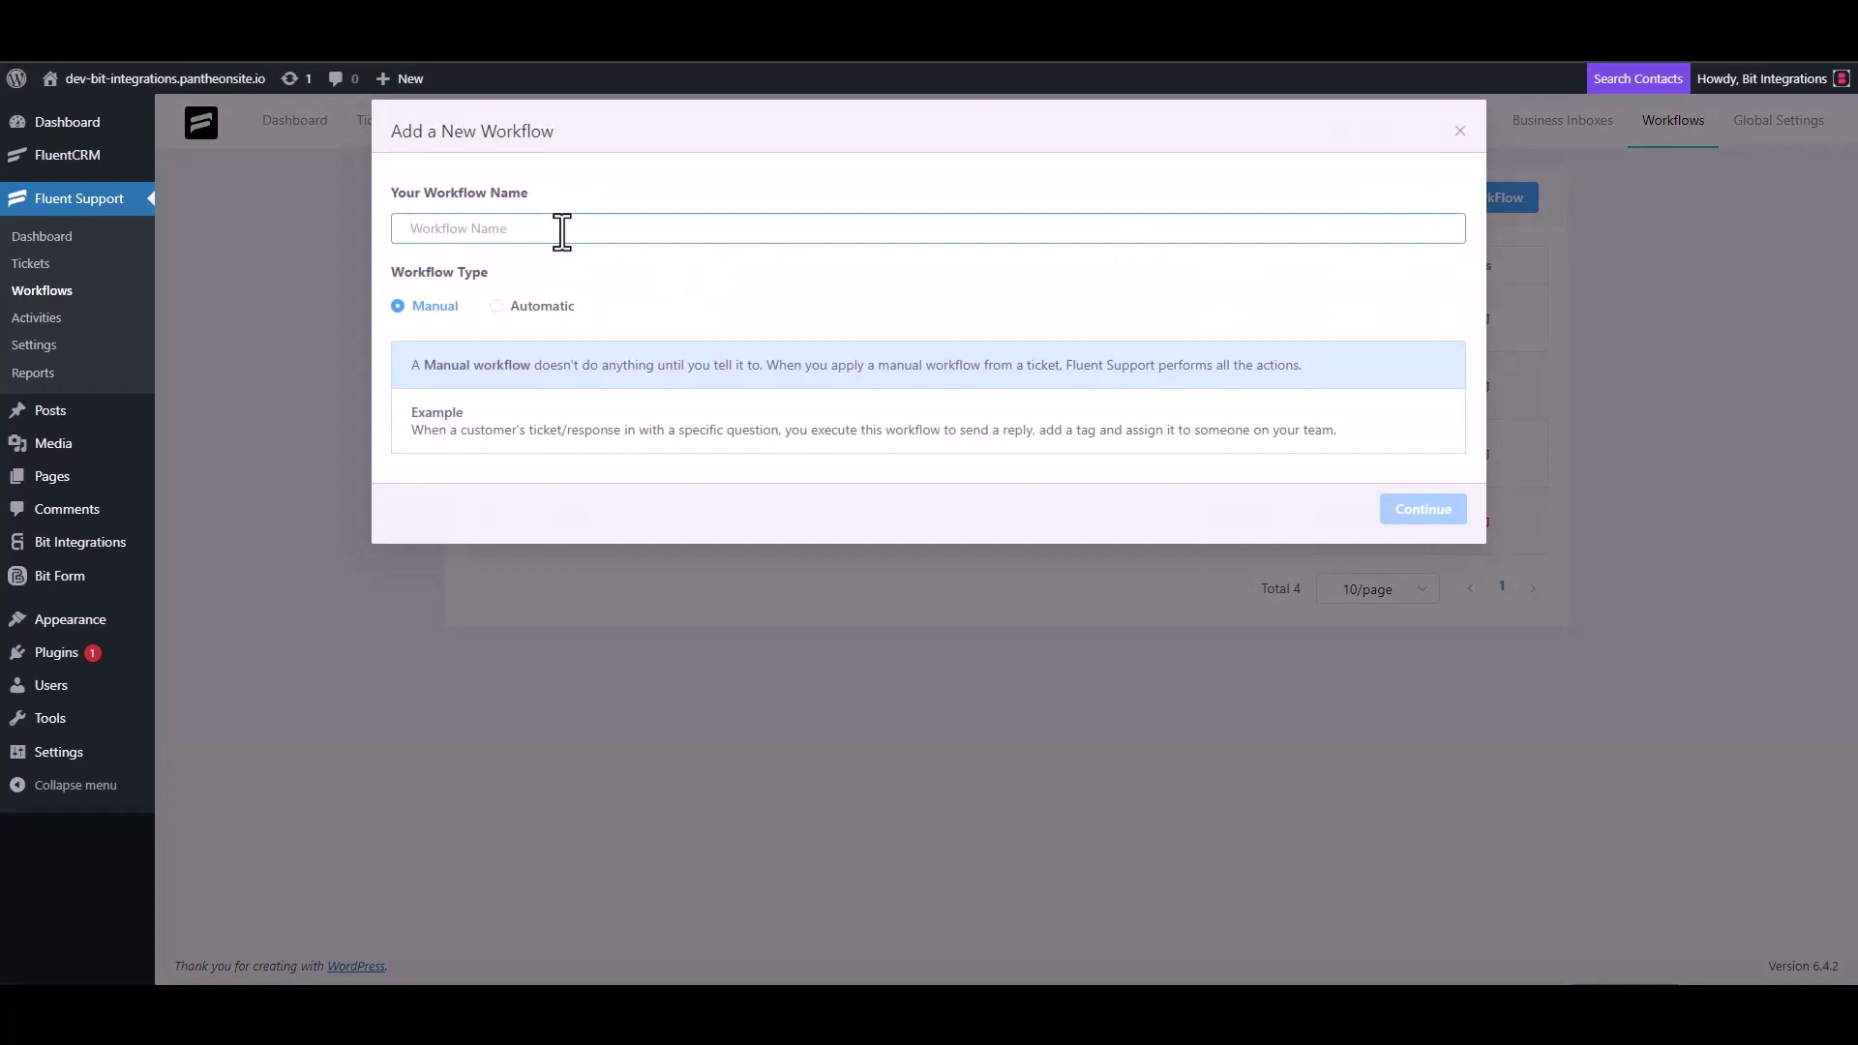
{"action": "type", "text": "Bit"}
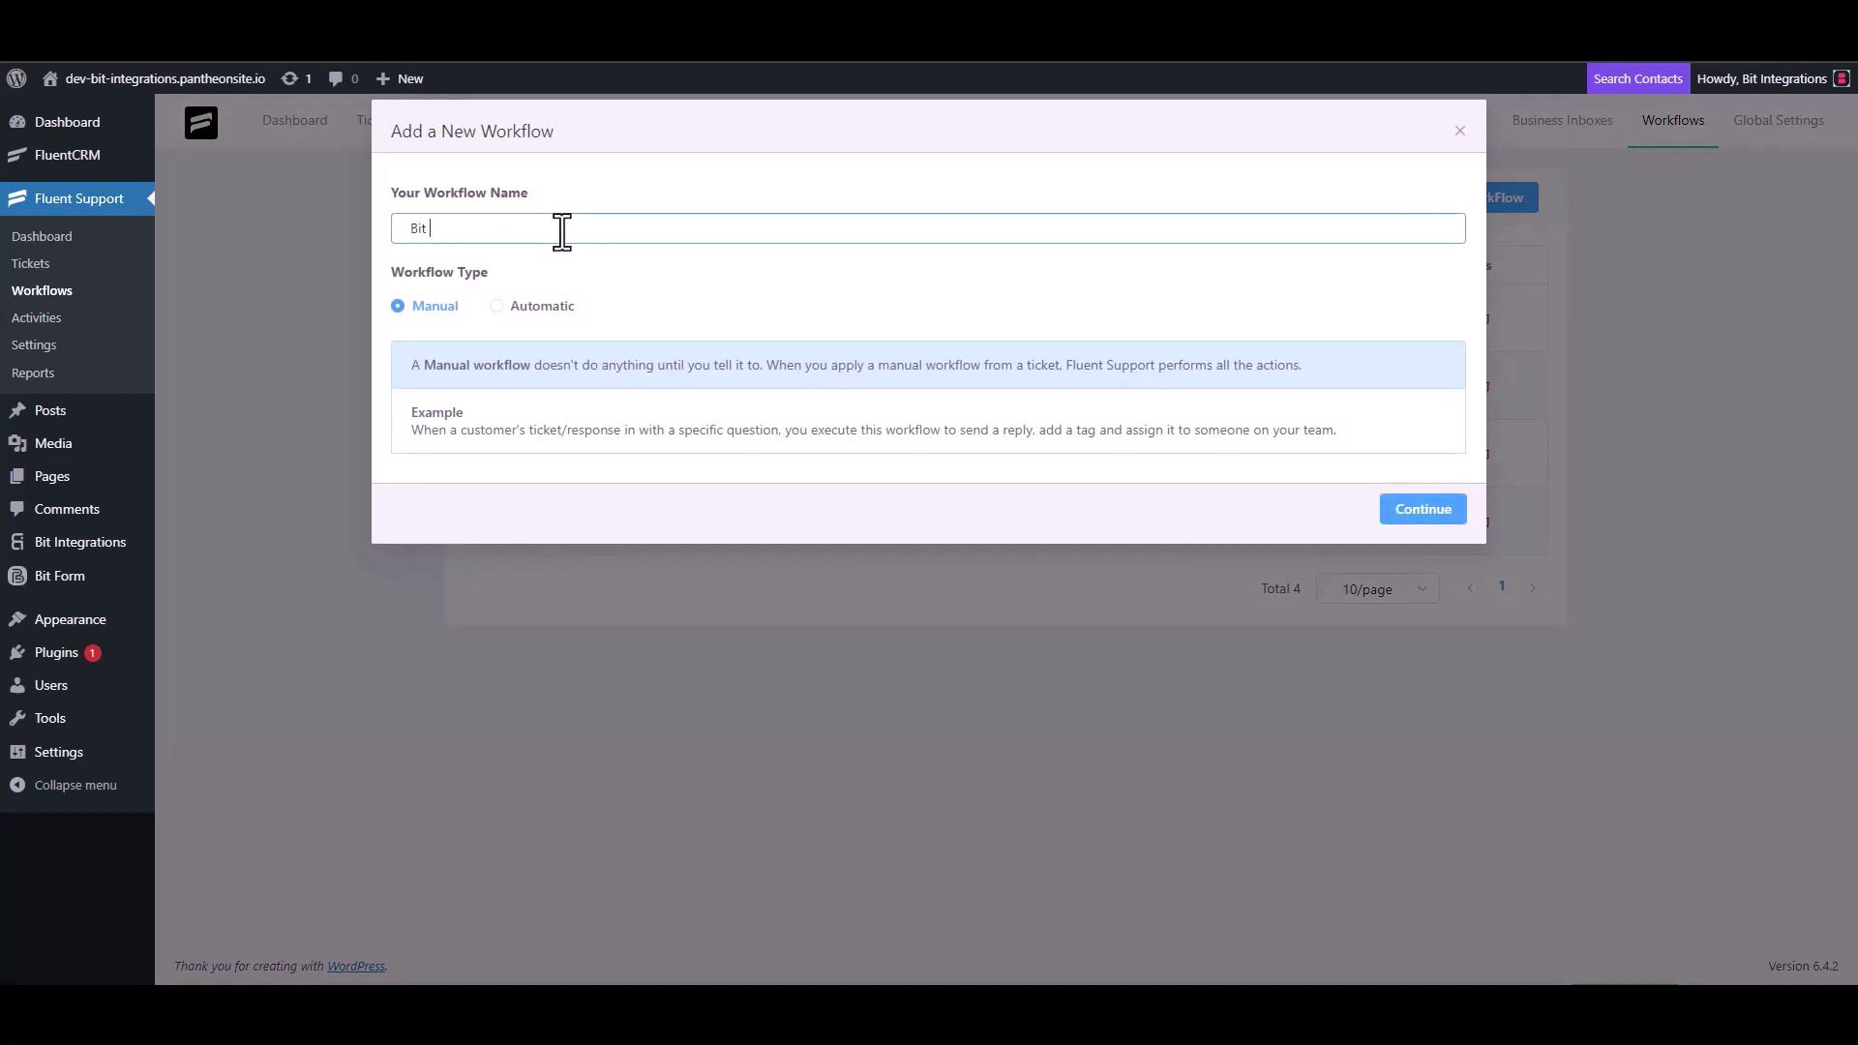
{"action": "type", "text": " Integrations"}
{"action": "left_click", "coordinate": [518, 307]}
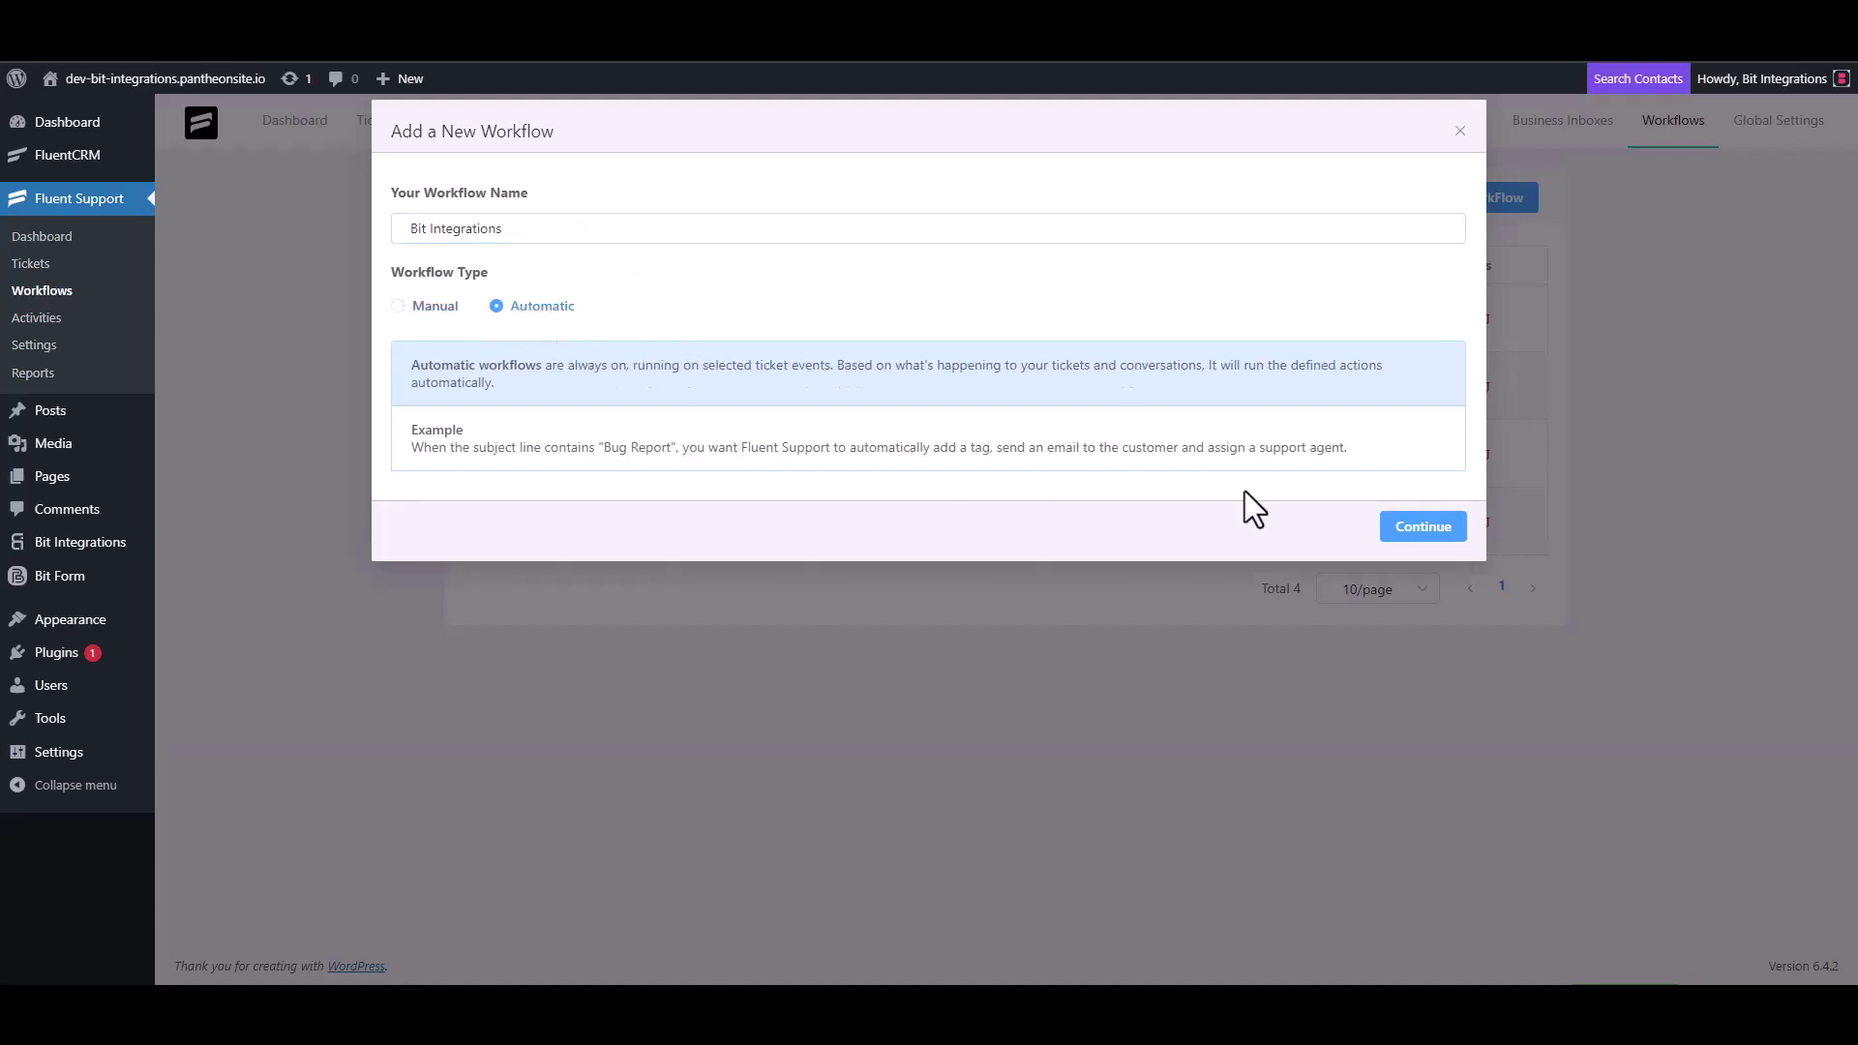
{"action": "left_click", "coordinate": [1418, 531]}
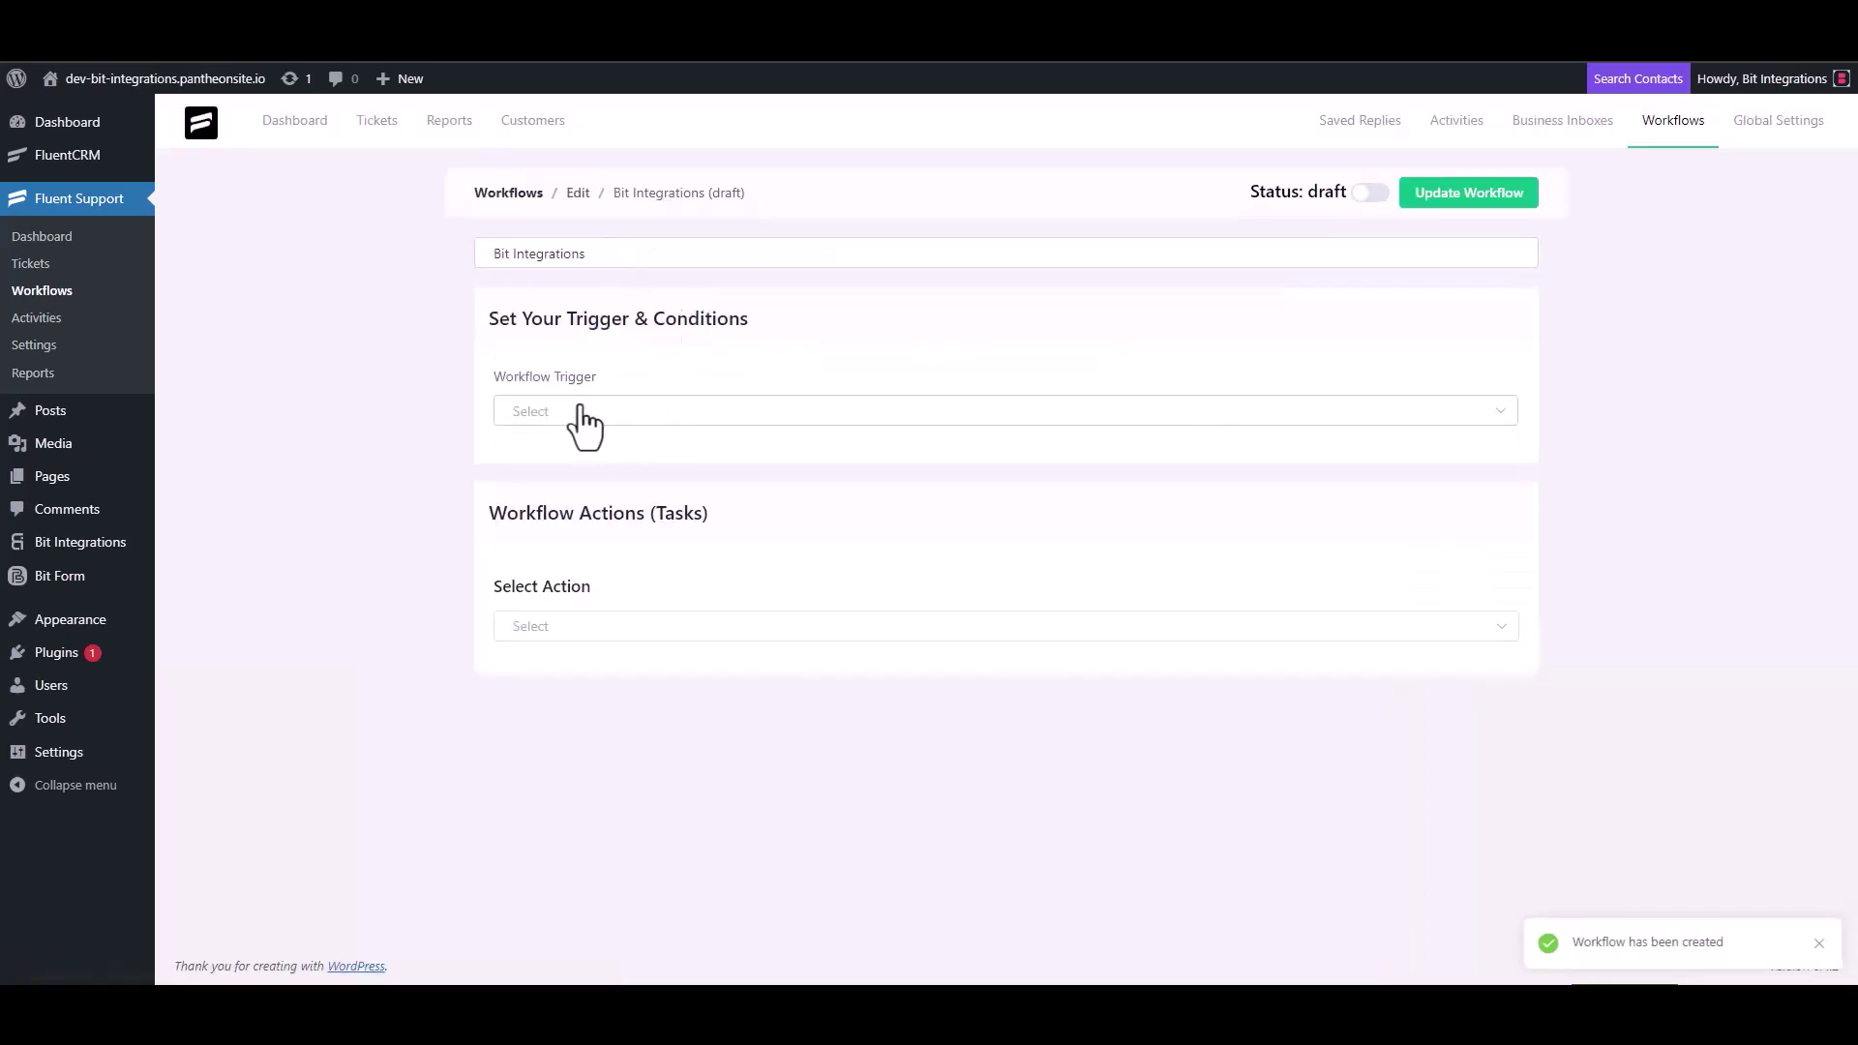
Trigger the workflow On Ticket Creation and add a Trigger Outgoing Webhook action with the copied URL
{"action": "left_click", "coordinate": [578, 412]}
{"action": "left_click", "coordinate": [573, 462]}
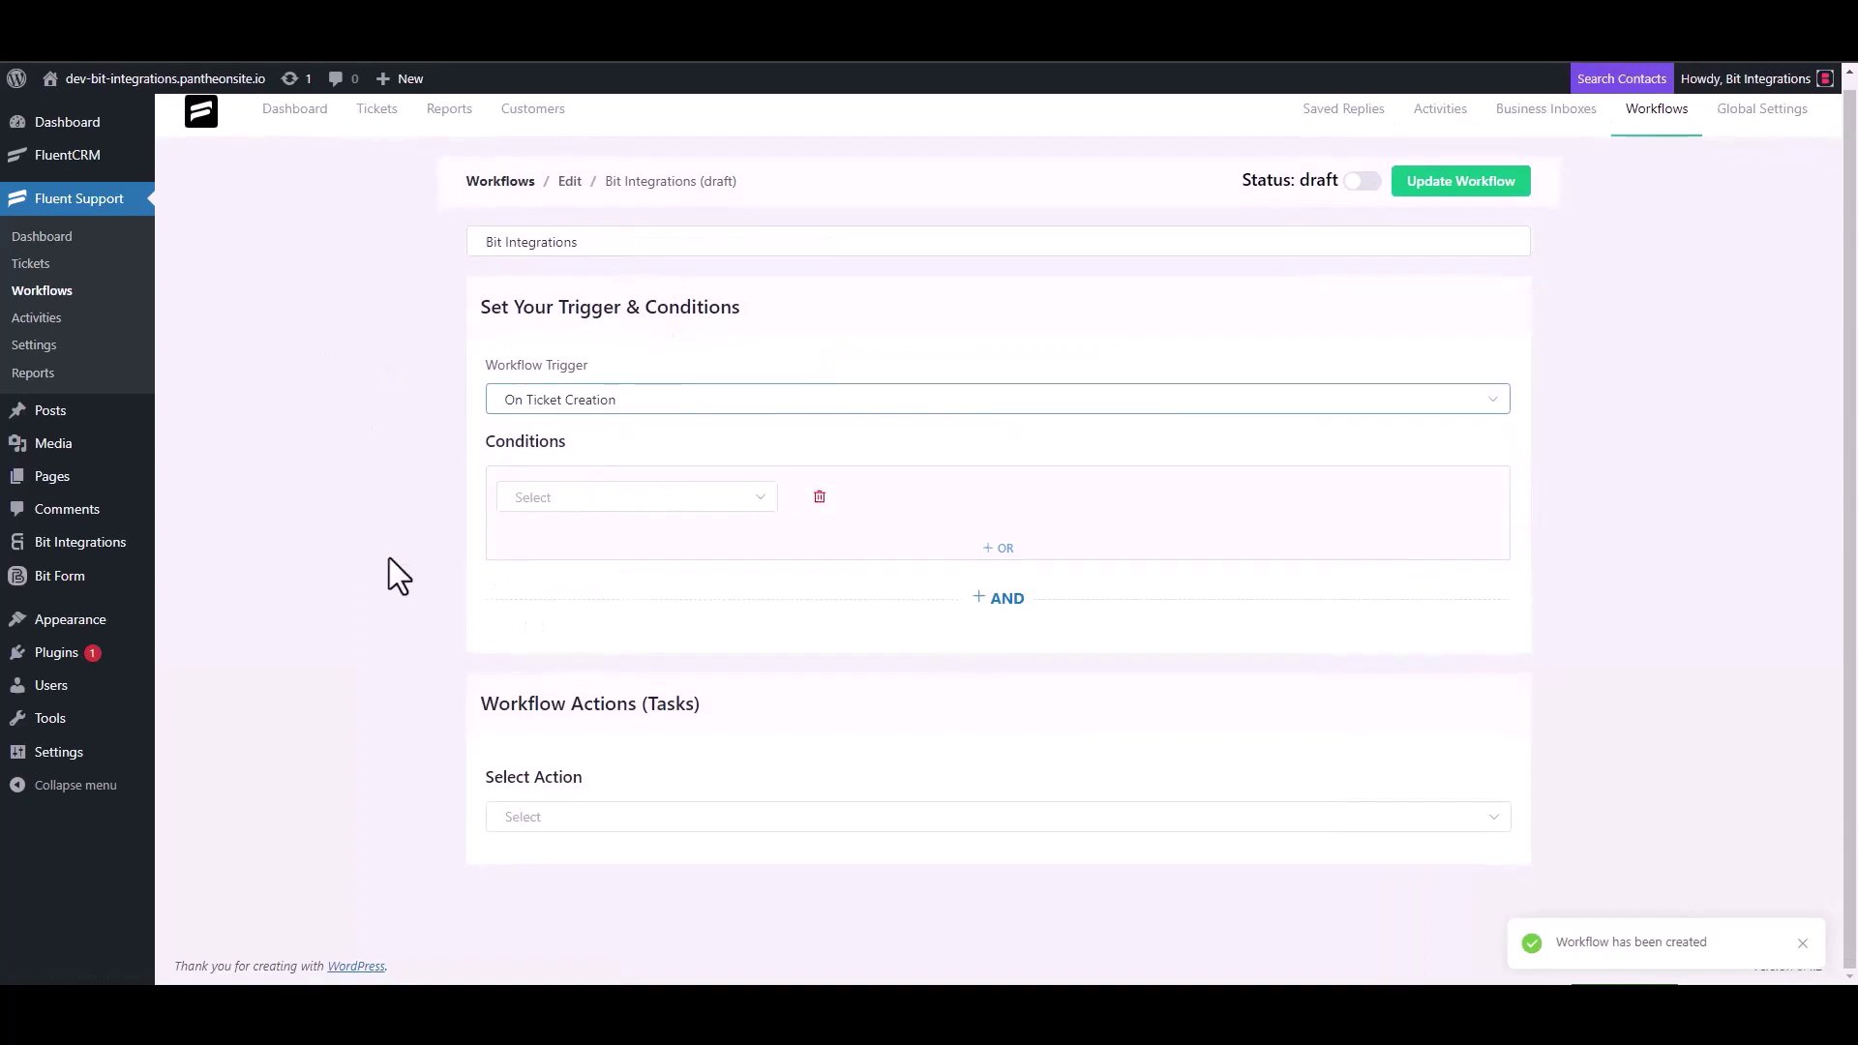
{"action": "left_click", "coordinate": [537, 811]}
{"action": "scroll", "coordinate": [568, 704], "scroll_direction": "down", "scroll_amount": 4}
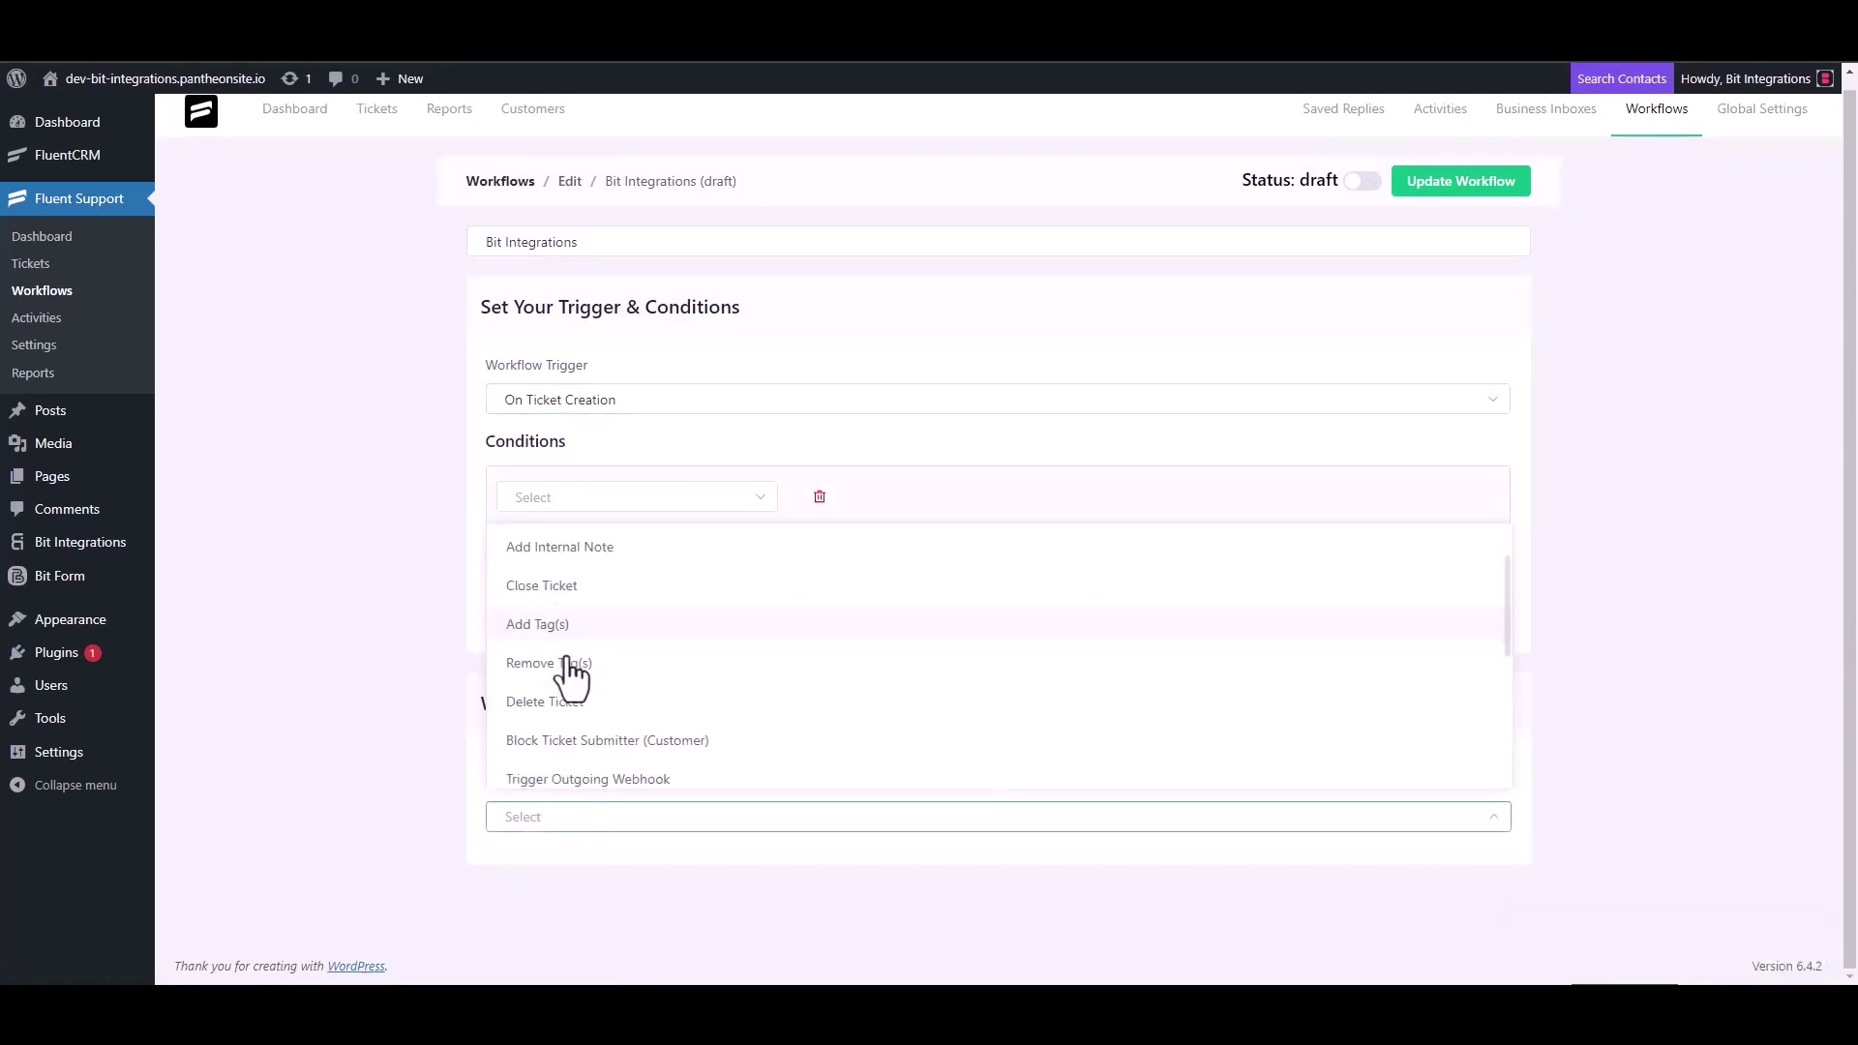
{"action": "left_click", "coordinate": [631, 553]}
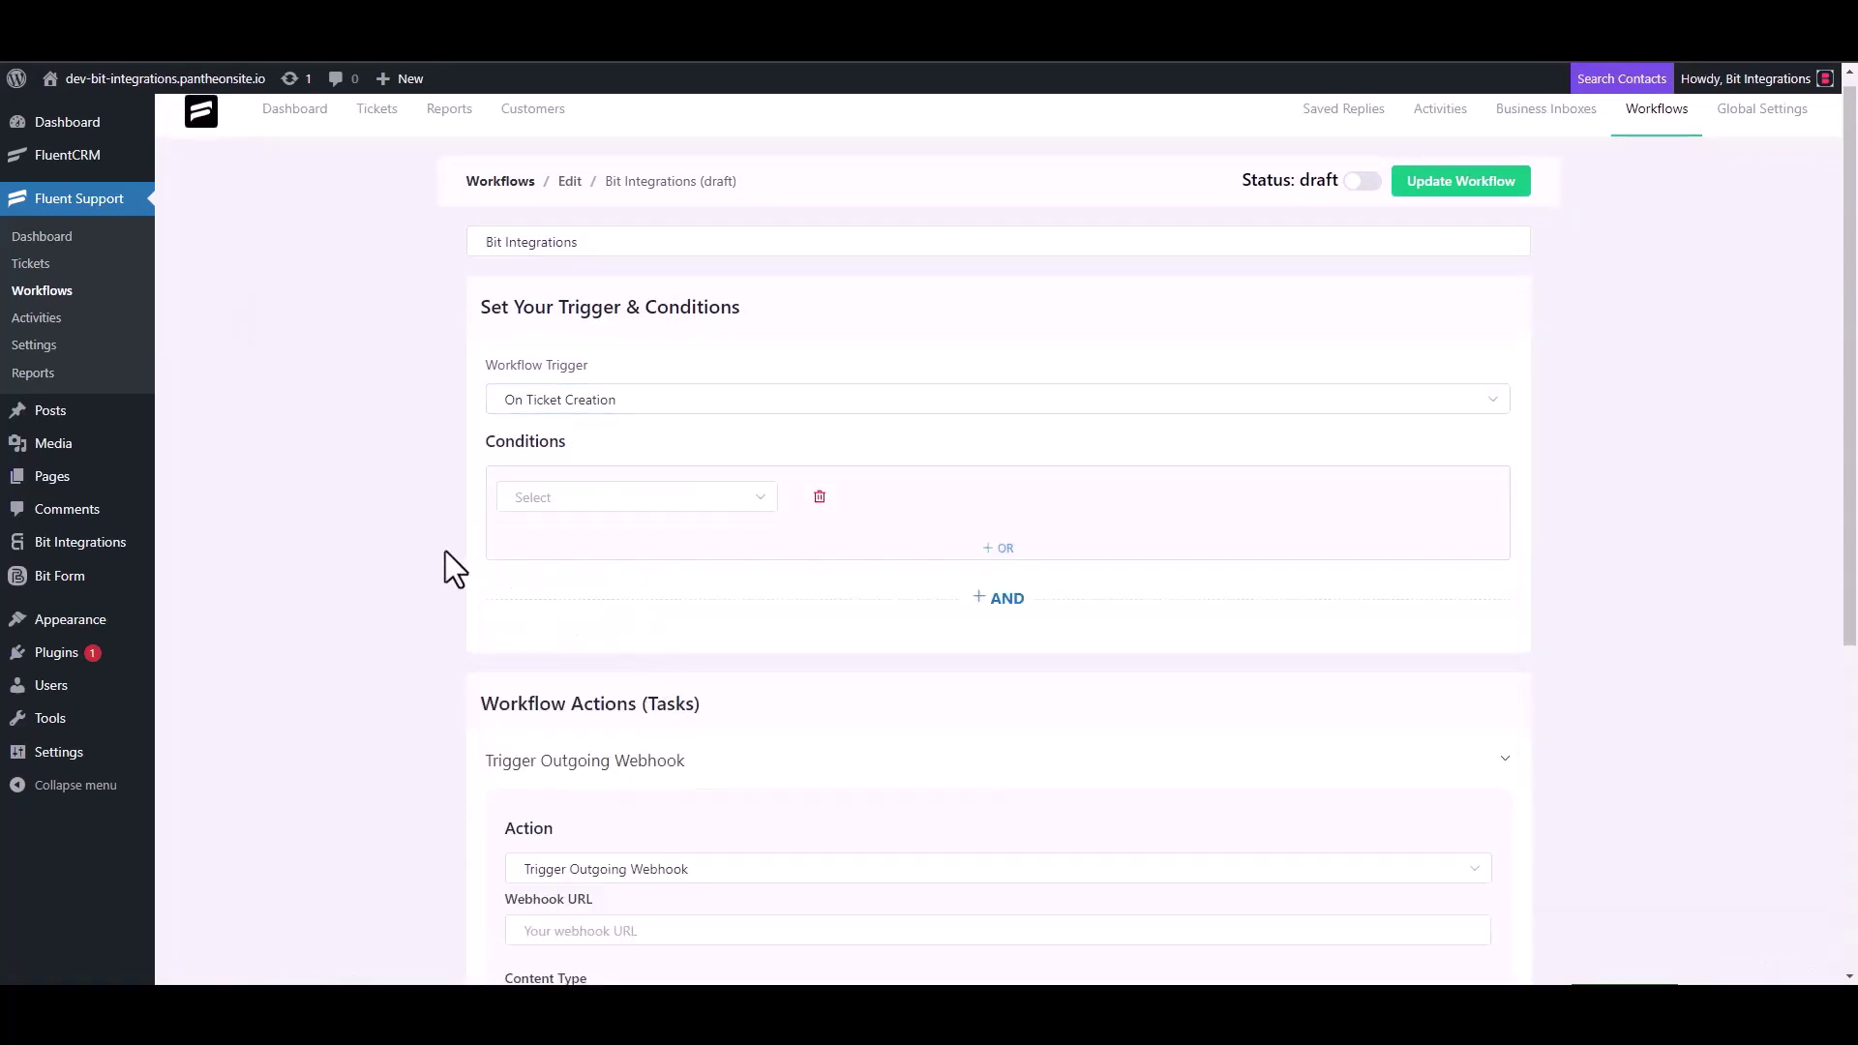
{"action": "scroll", "coordinate": [446, 550], "scroll_direction": "down", "scroll_amount": 4}
{"action": "left_click", "coordinate": [629, 547]}
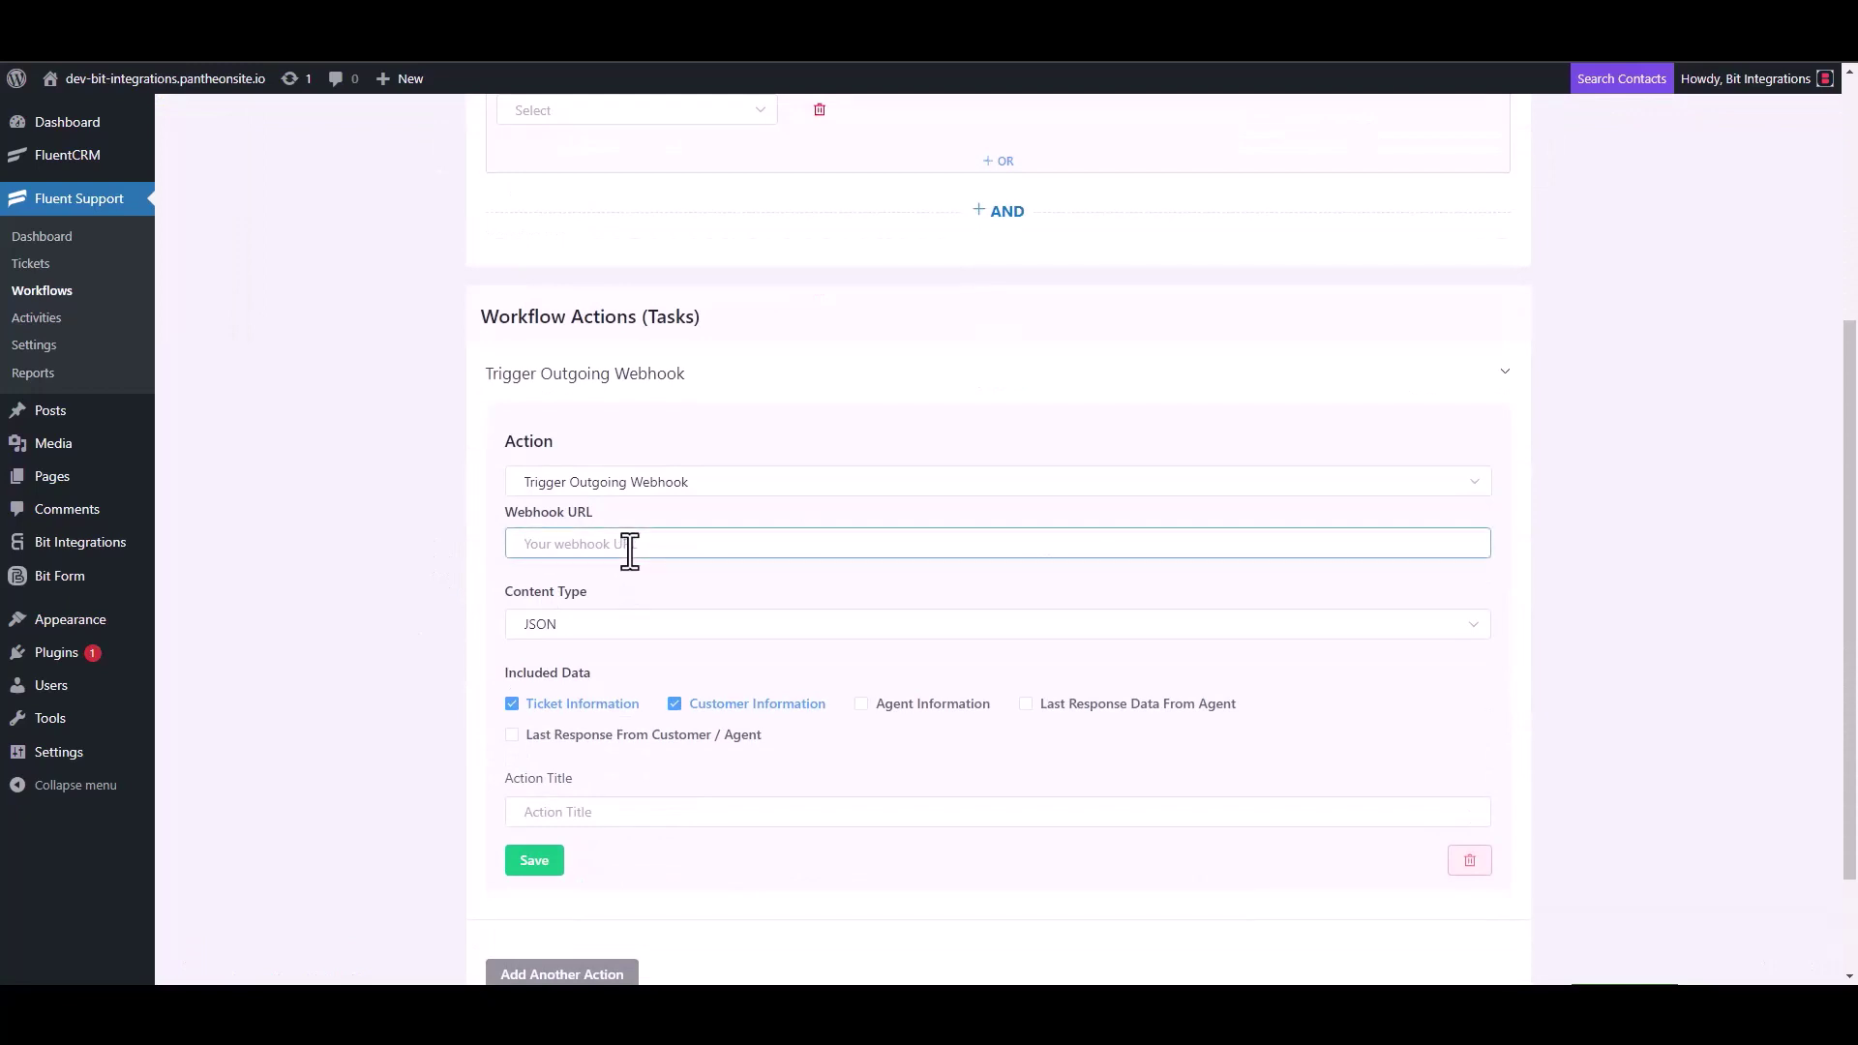
{"action": "key", "text": "ctrl+v"}
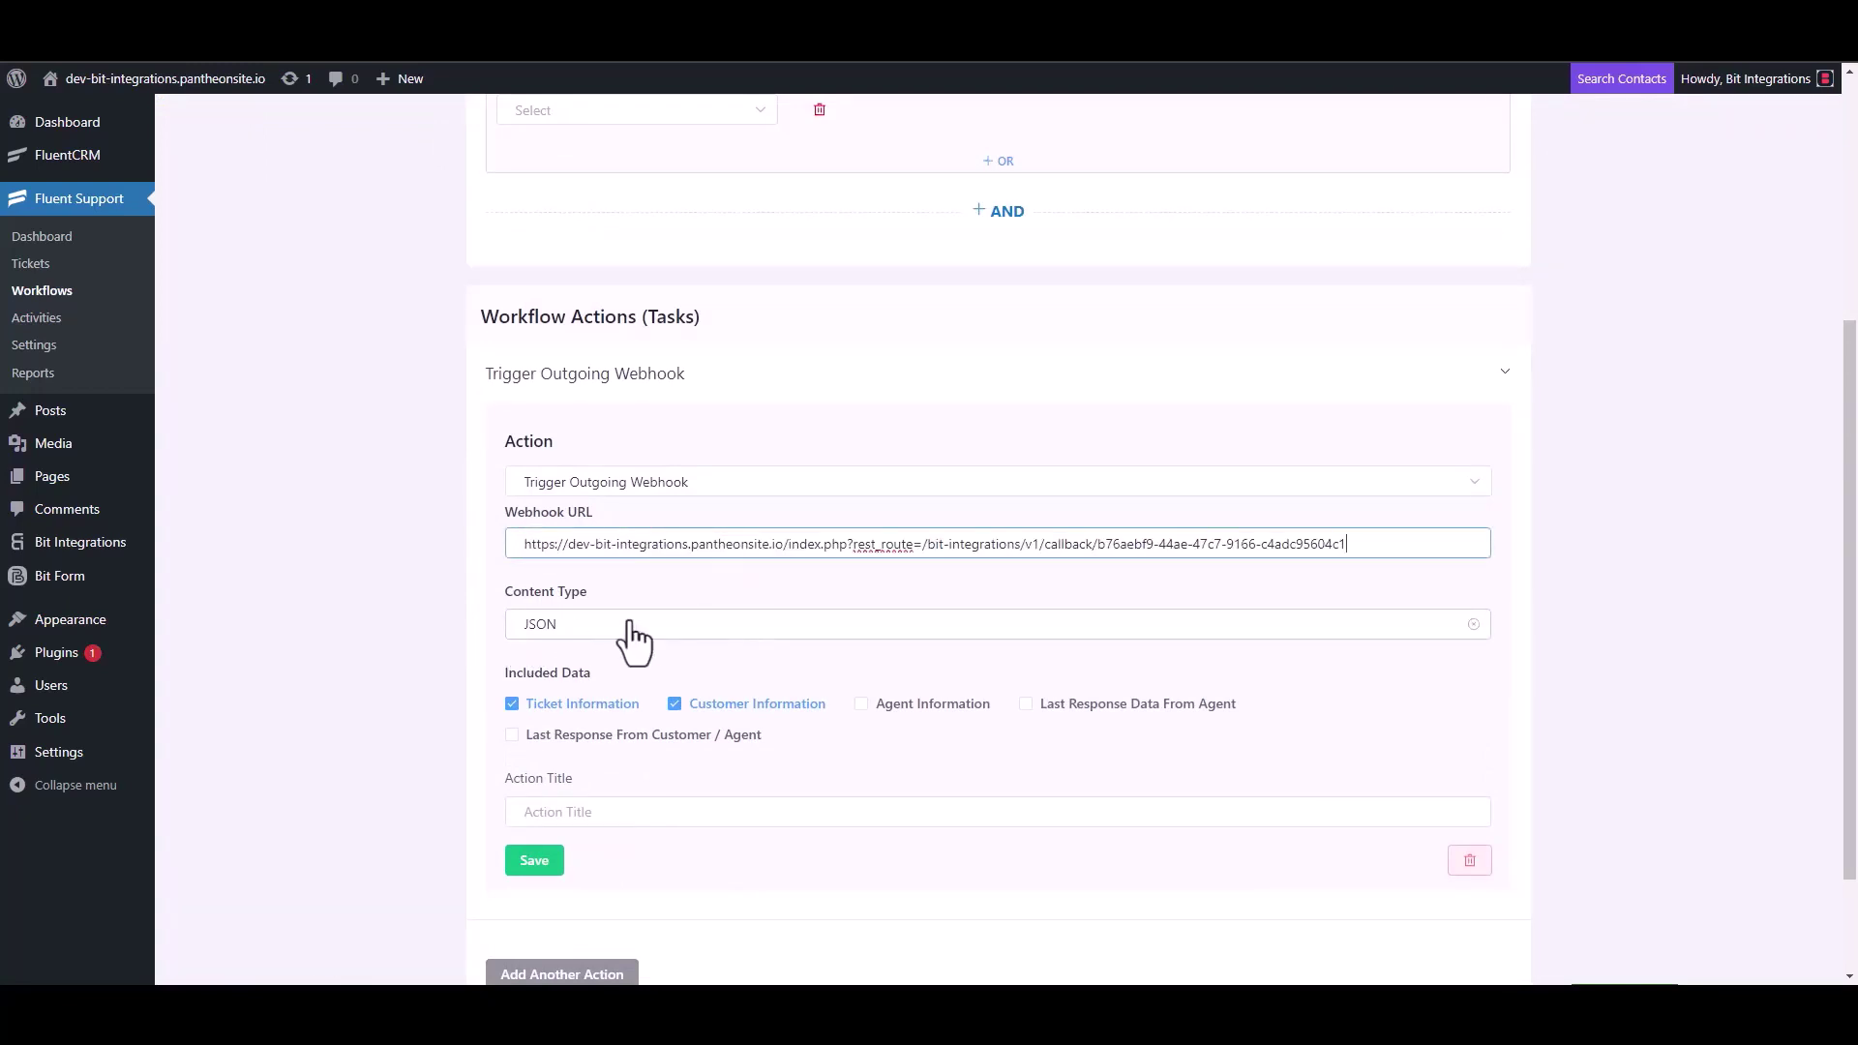
Title the webhook action 'Bit Integrations', save it, and publish the workflow
{"action": "scroll", "coordinate": [634, 639], "scroll_direction": "down", "scroll_amount": 2}
{"action": "left_click", "coordinate": [580, 668]}
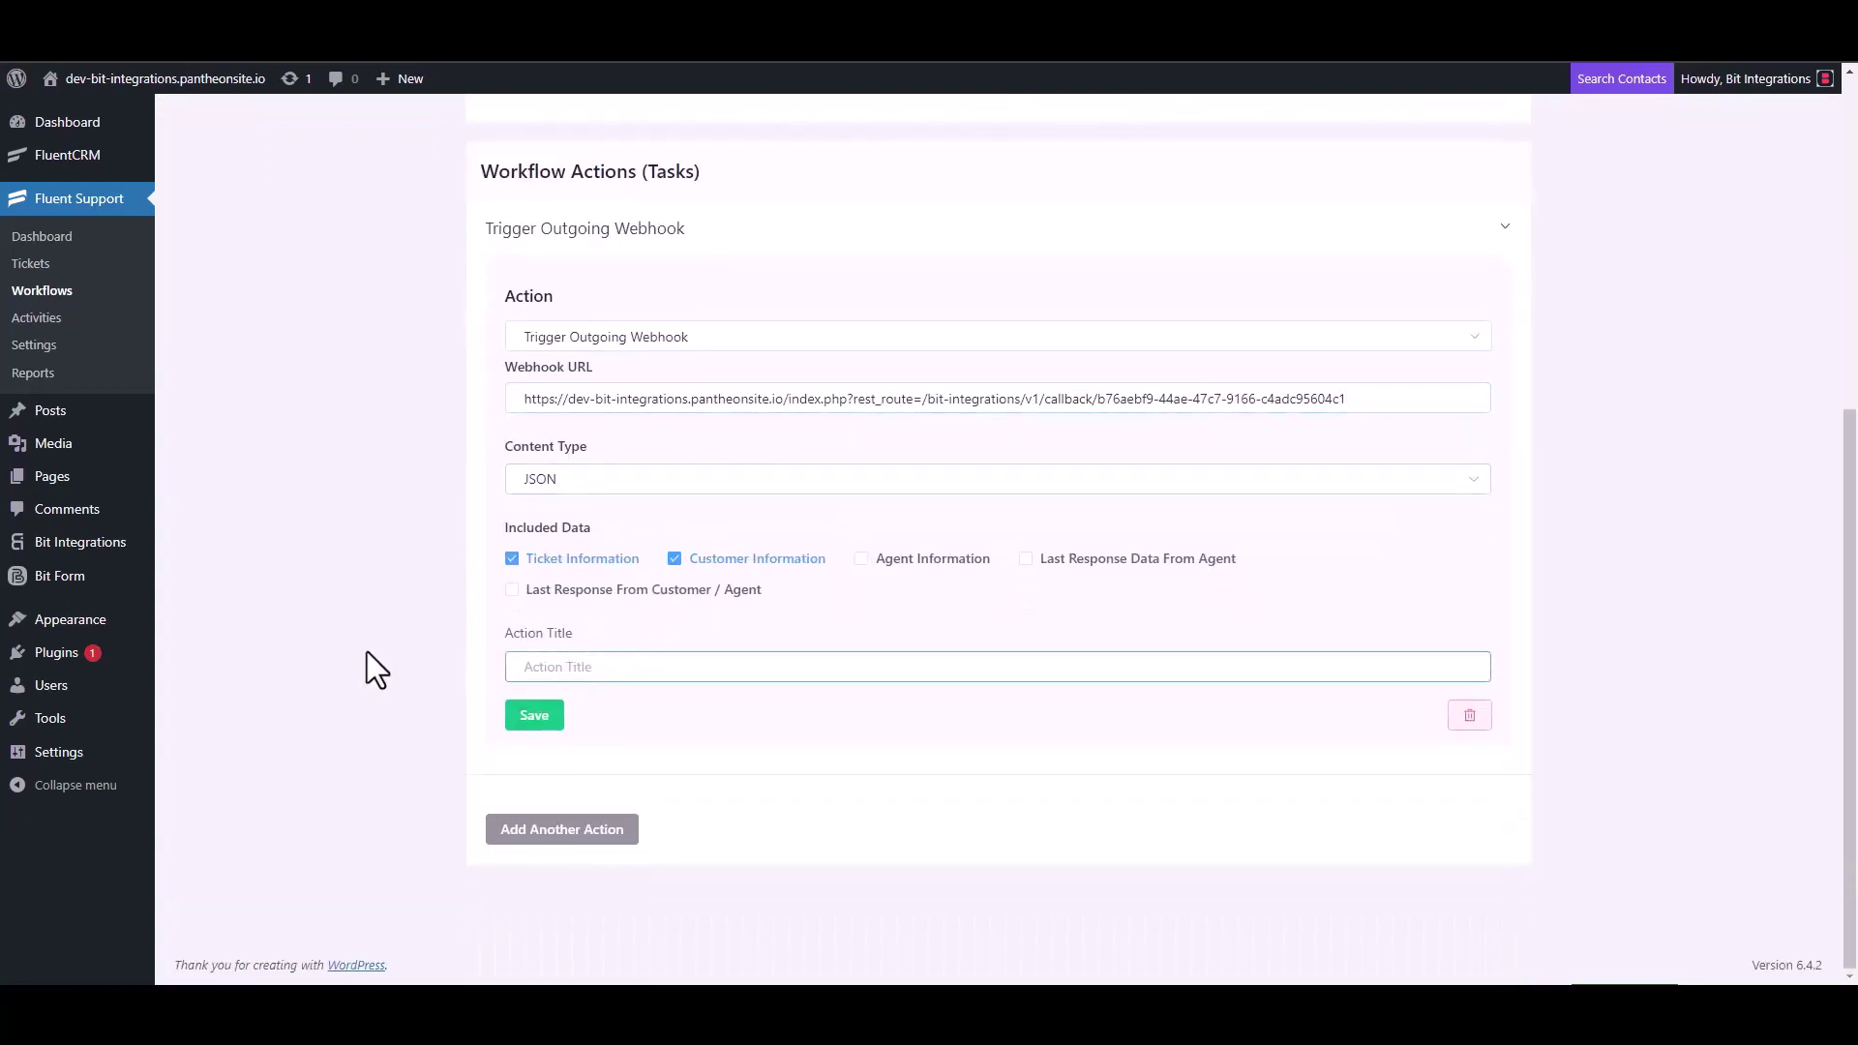
{"action": "type", "text": "Bit Integrations"}
{"action": "left_click", "coordinate": [534, 717]}
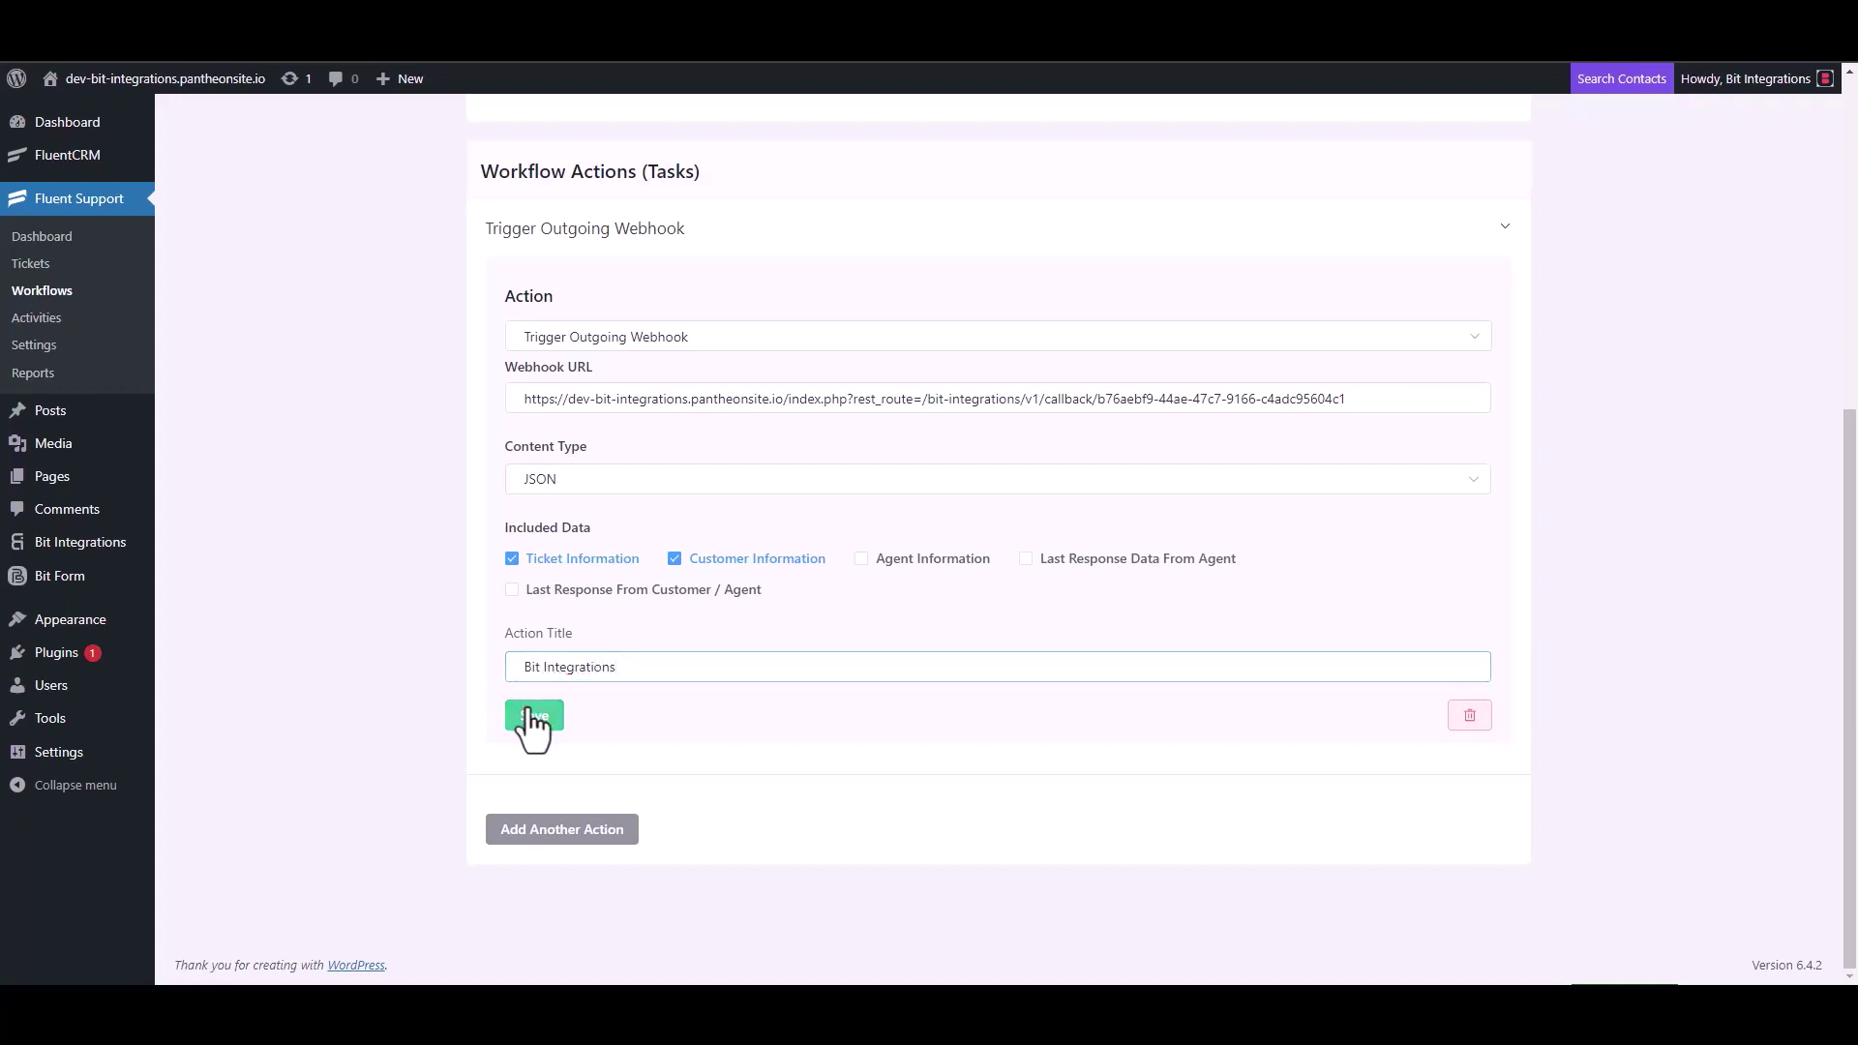
{"action": "left_click", "coordinate": [1363, 177]}
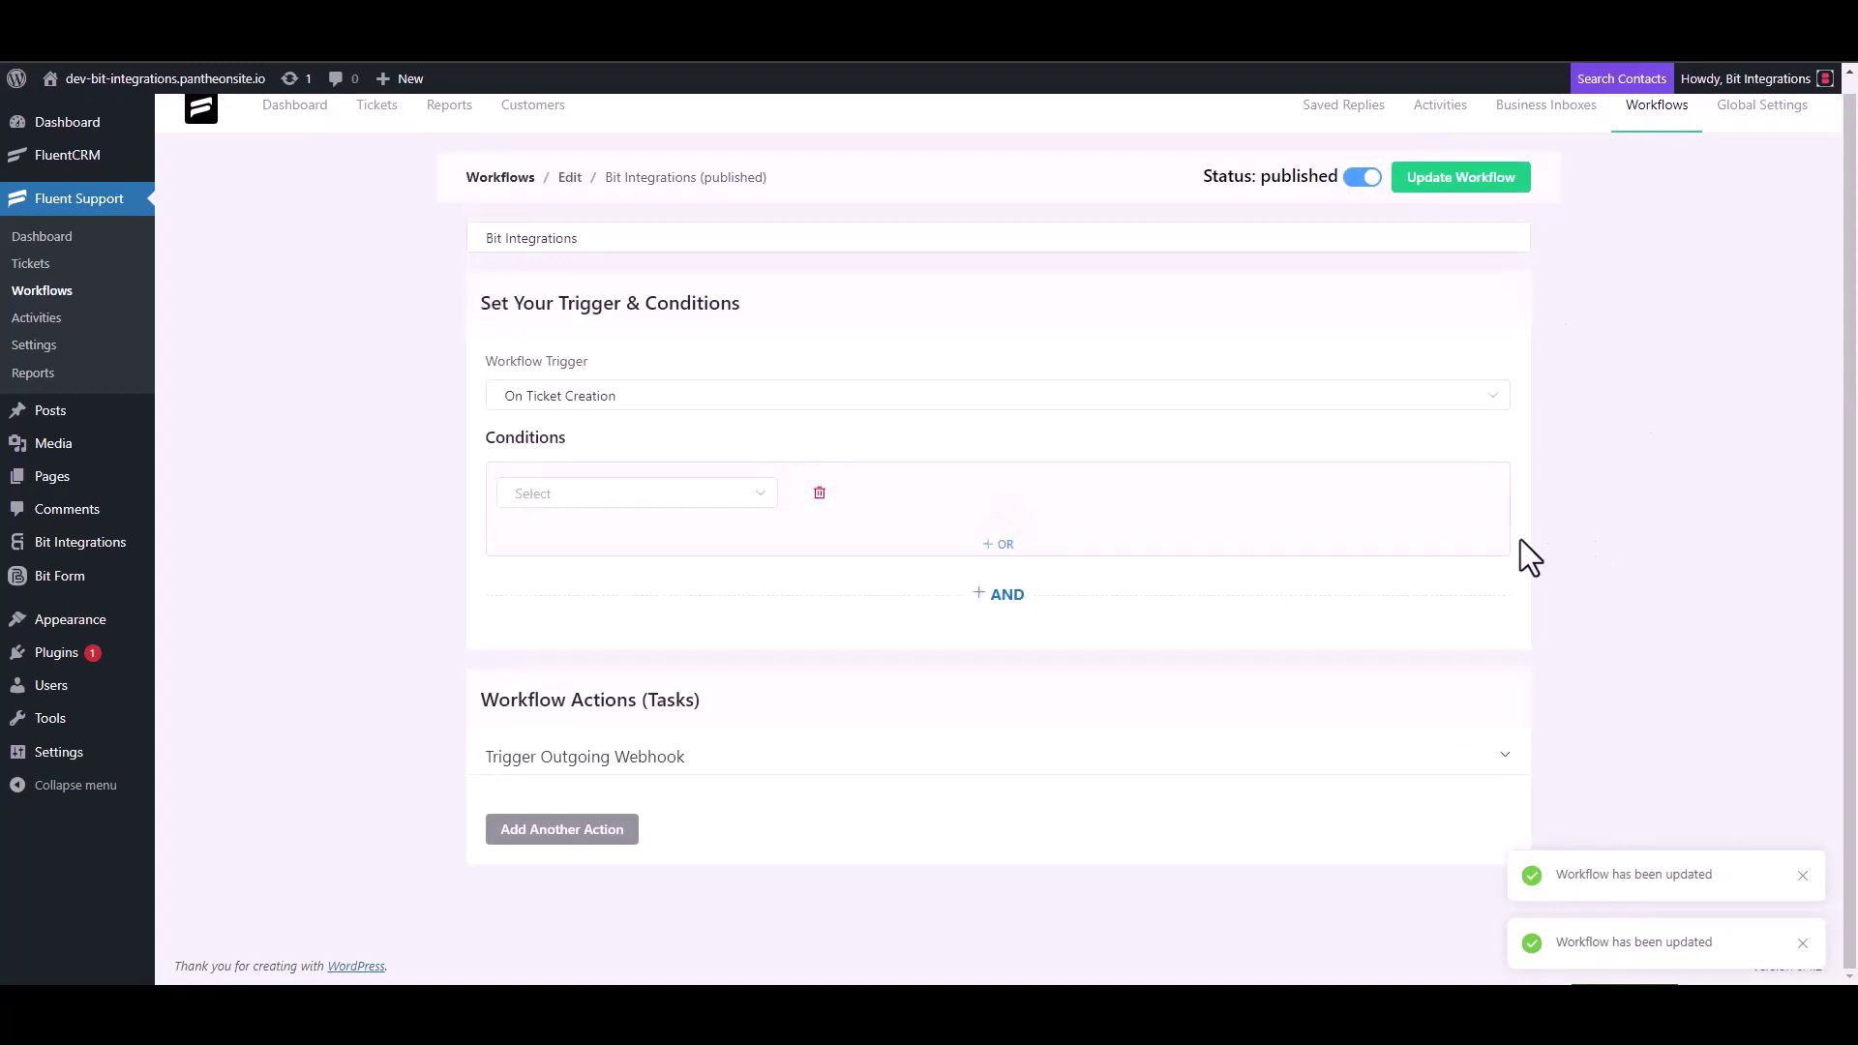
Start a new ticket and create a new contact with first name 'test' and an e-mail address
{"action": "left_click", "coordinate": [46, 270]}
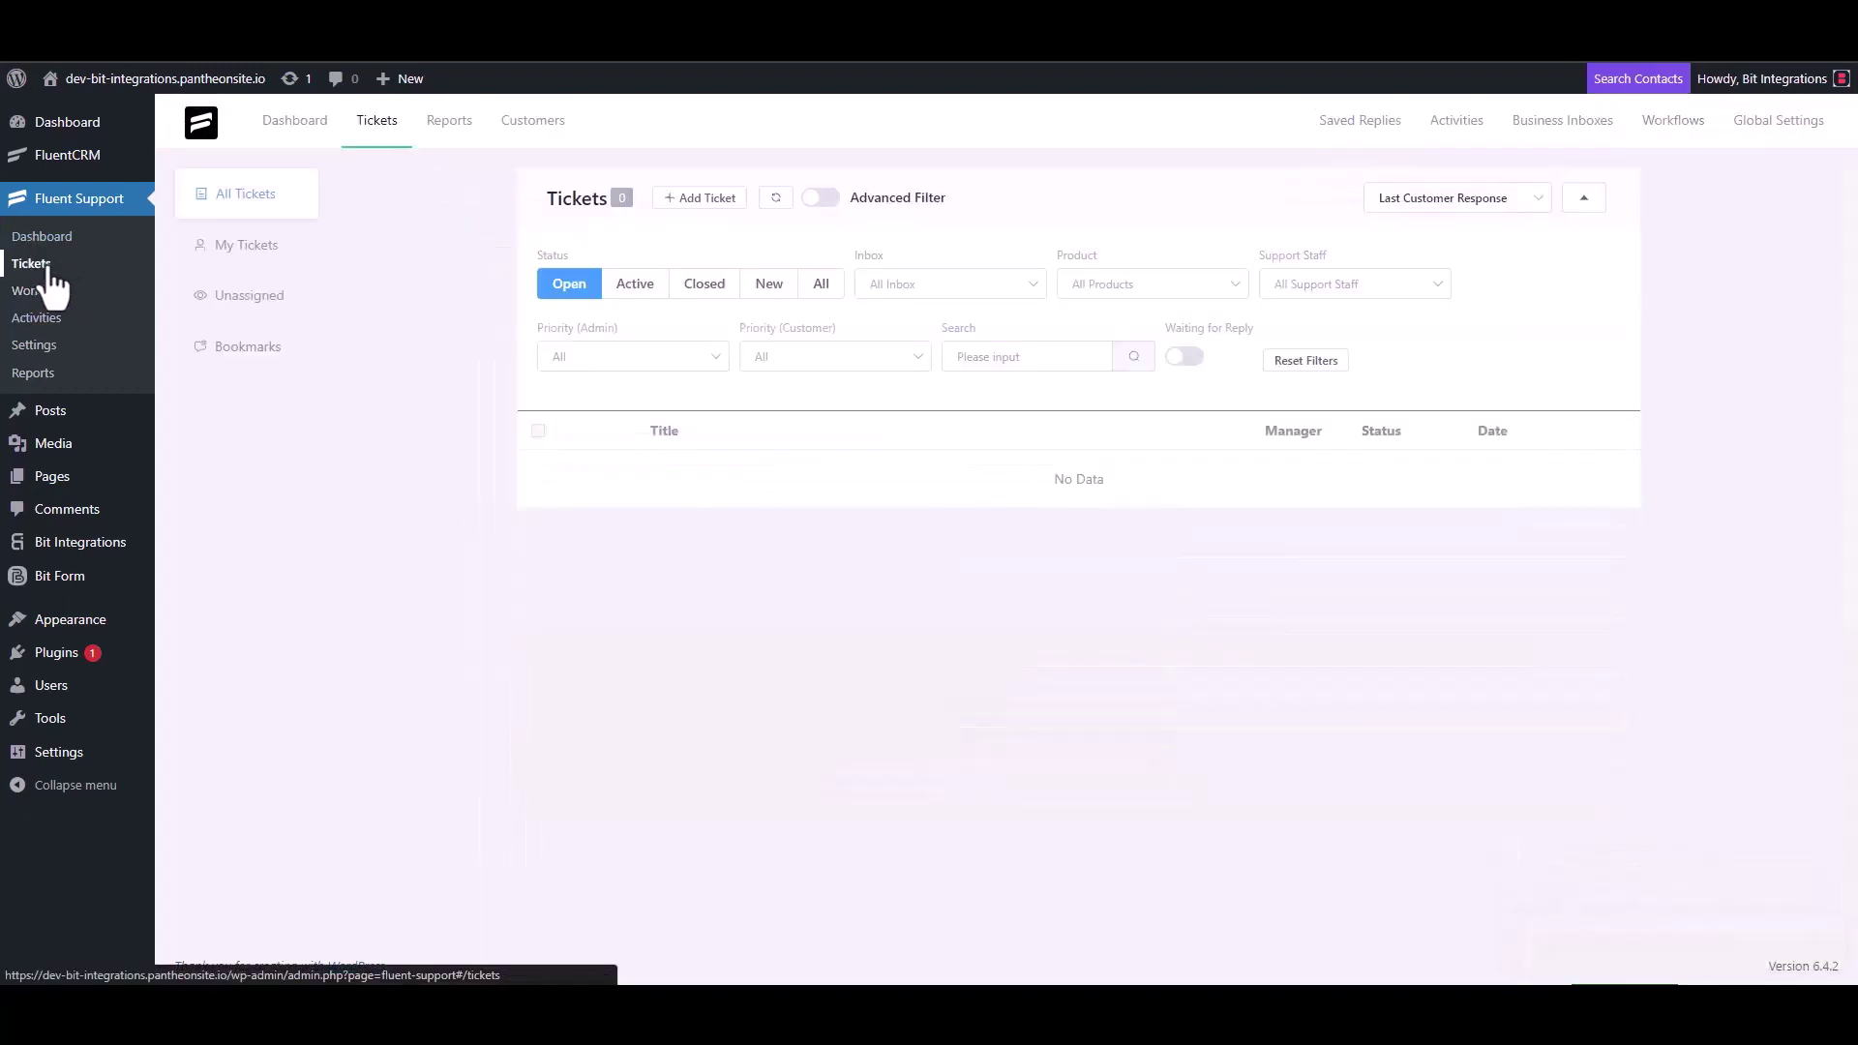
{"action": "left_click", "coordinate": [697, 199]}
{"action": "left_click", "coordinate": [761, 244]}
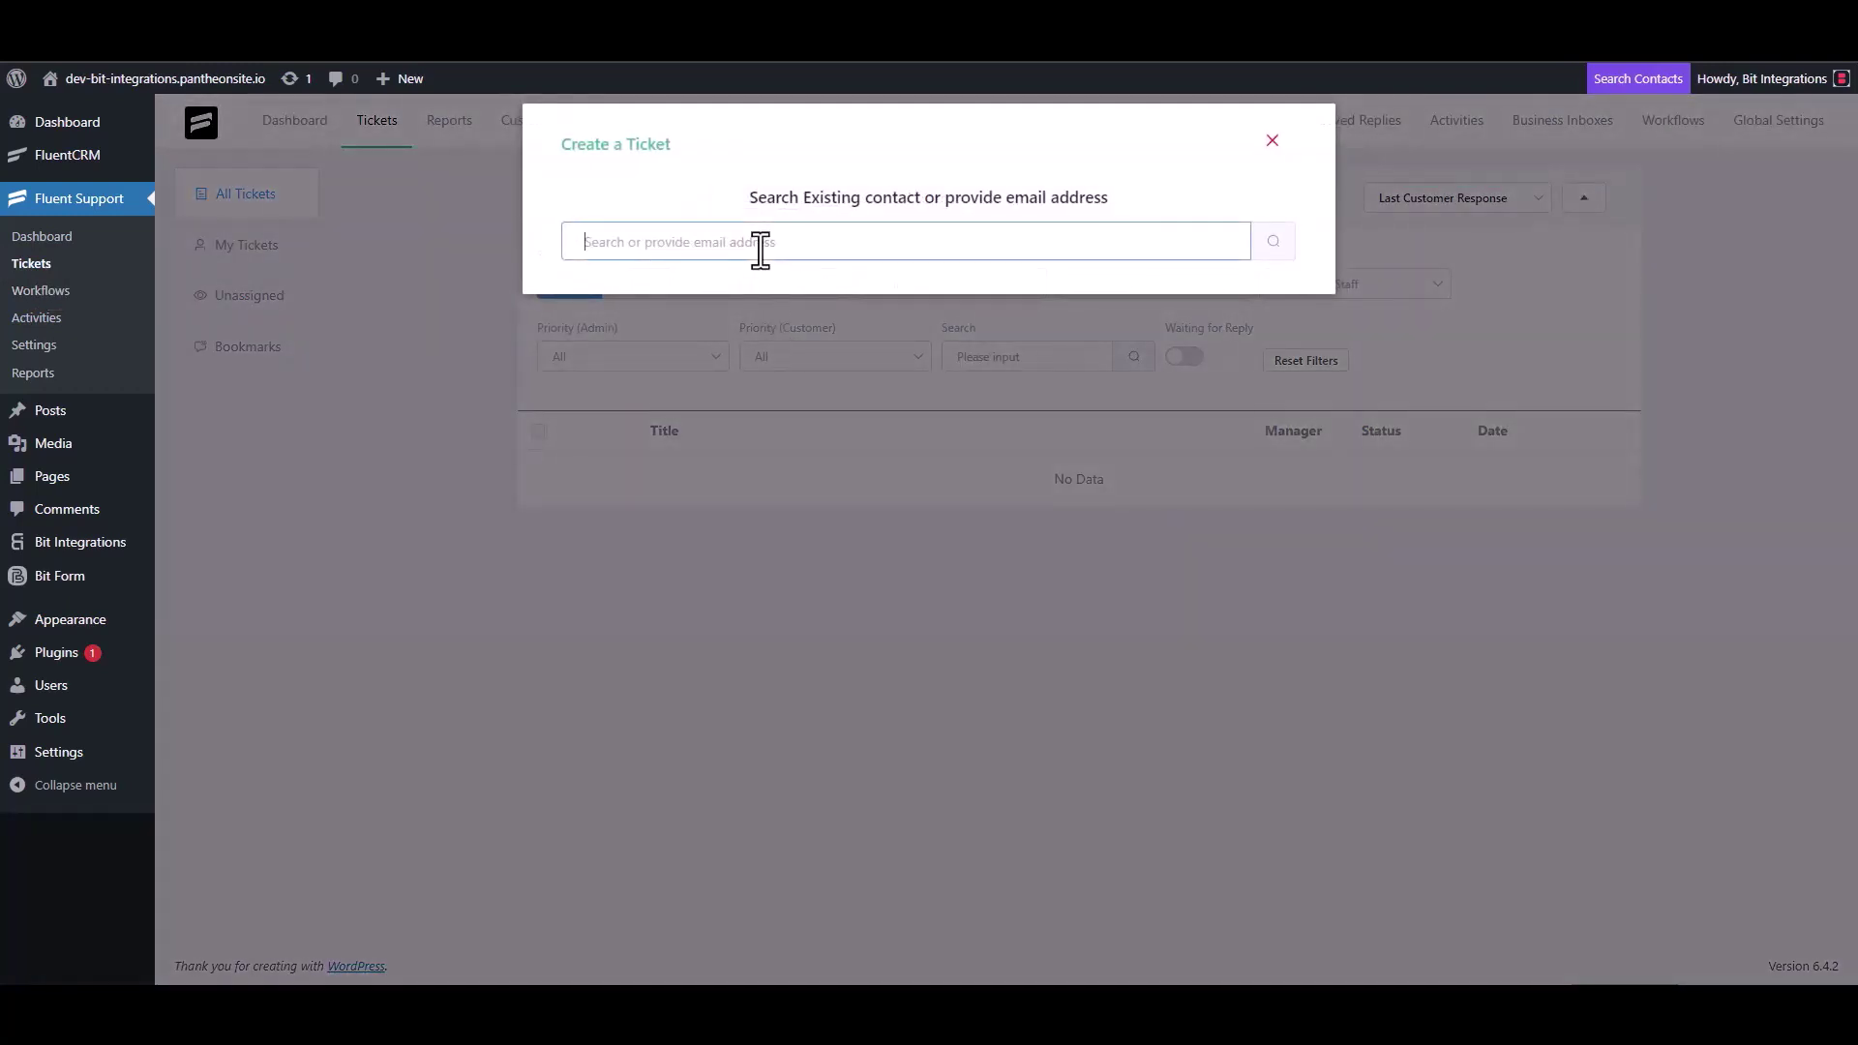
{"action": "type", "text": "test@gmail.com"}
{"action": "left_click", "coordinate": [1274, 242]}
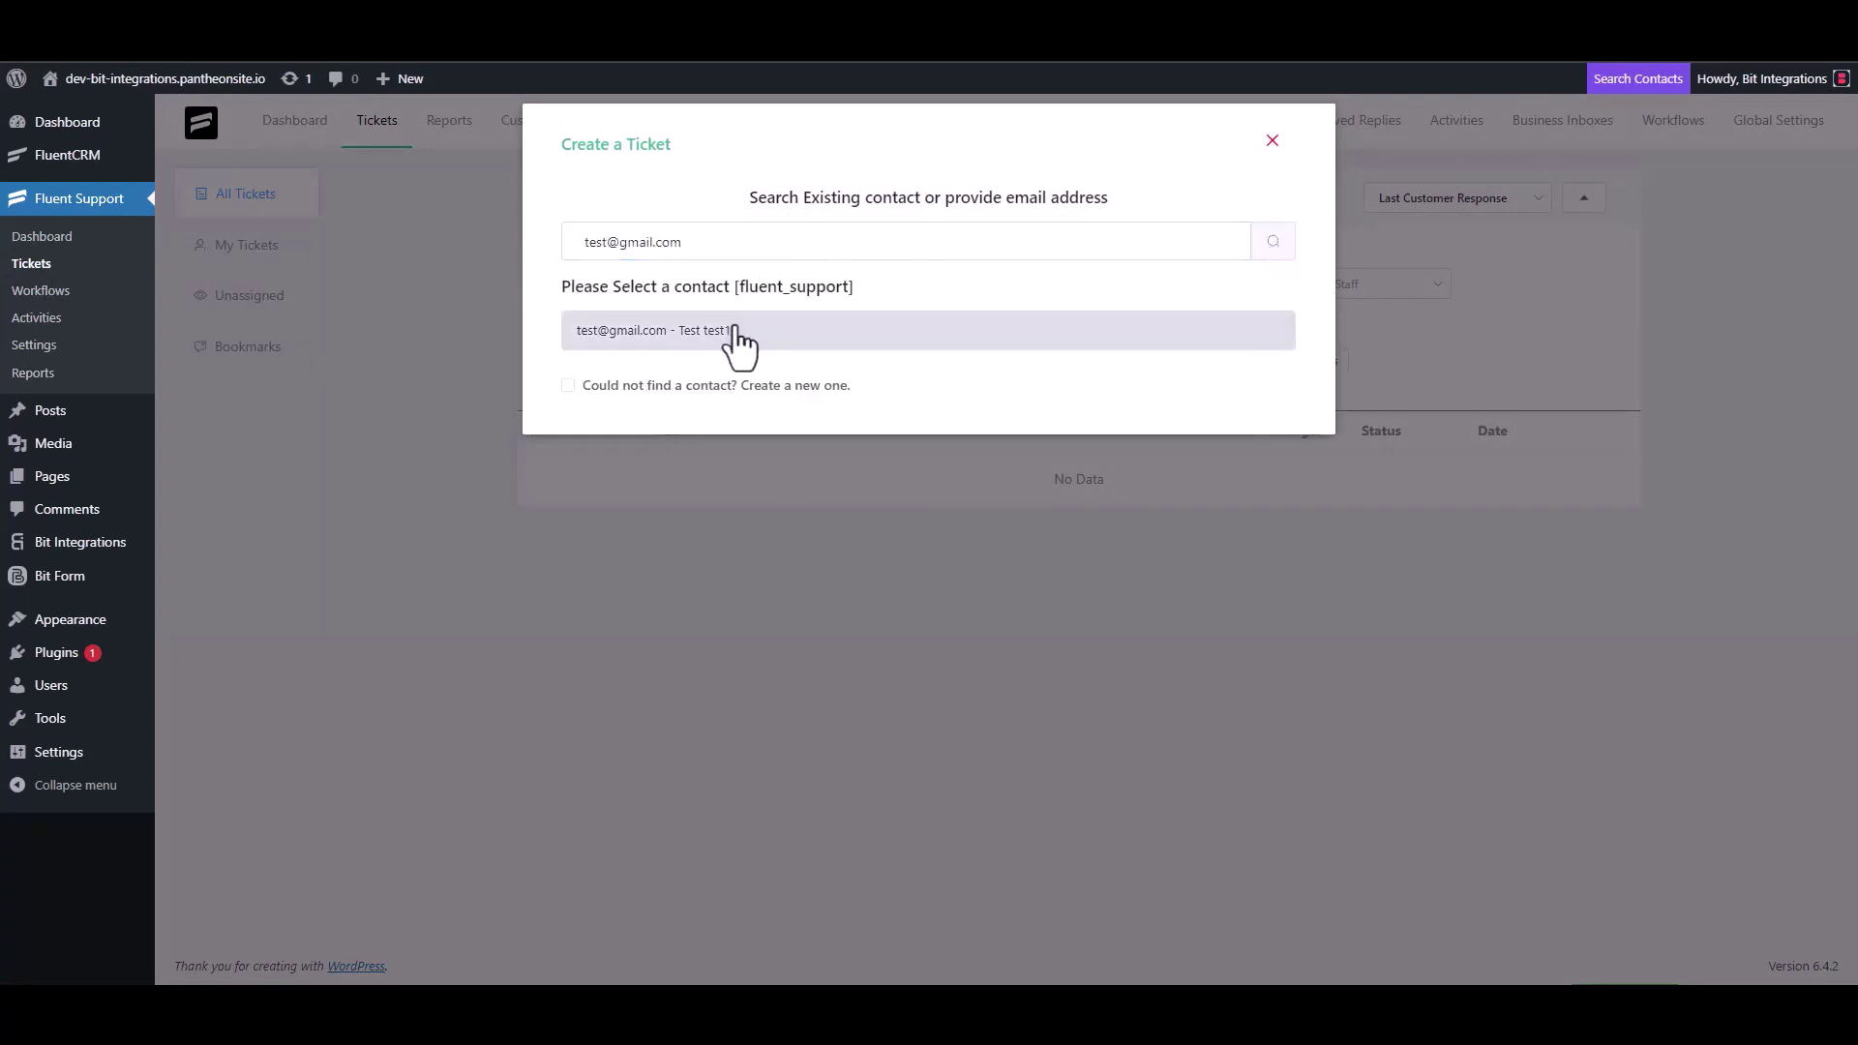
{"action": "left_click", "coordinate": [717, 386]}
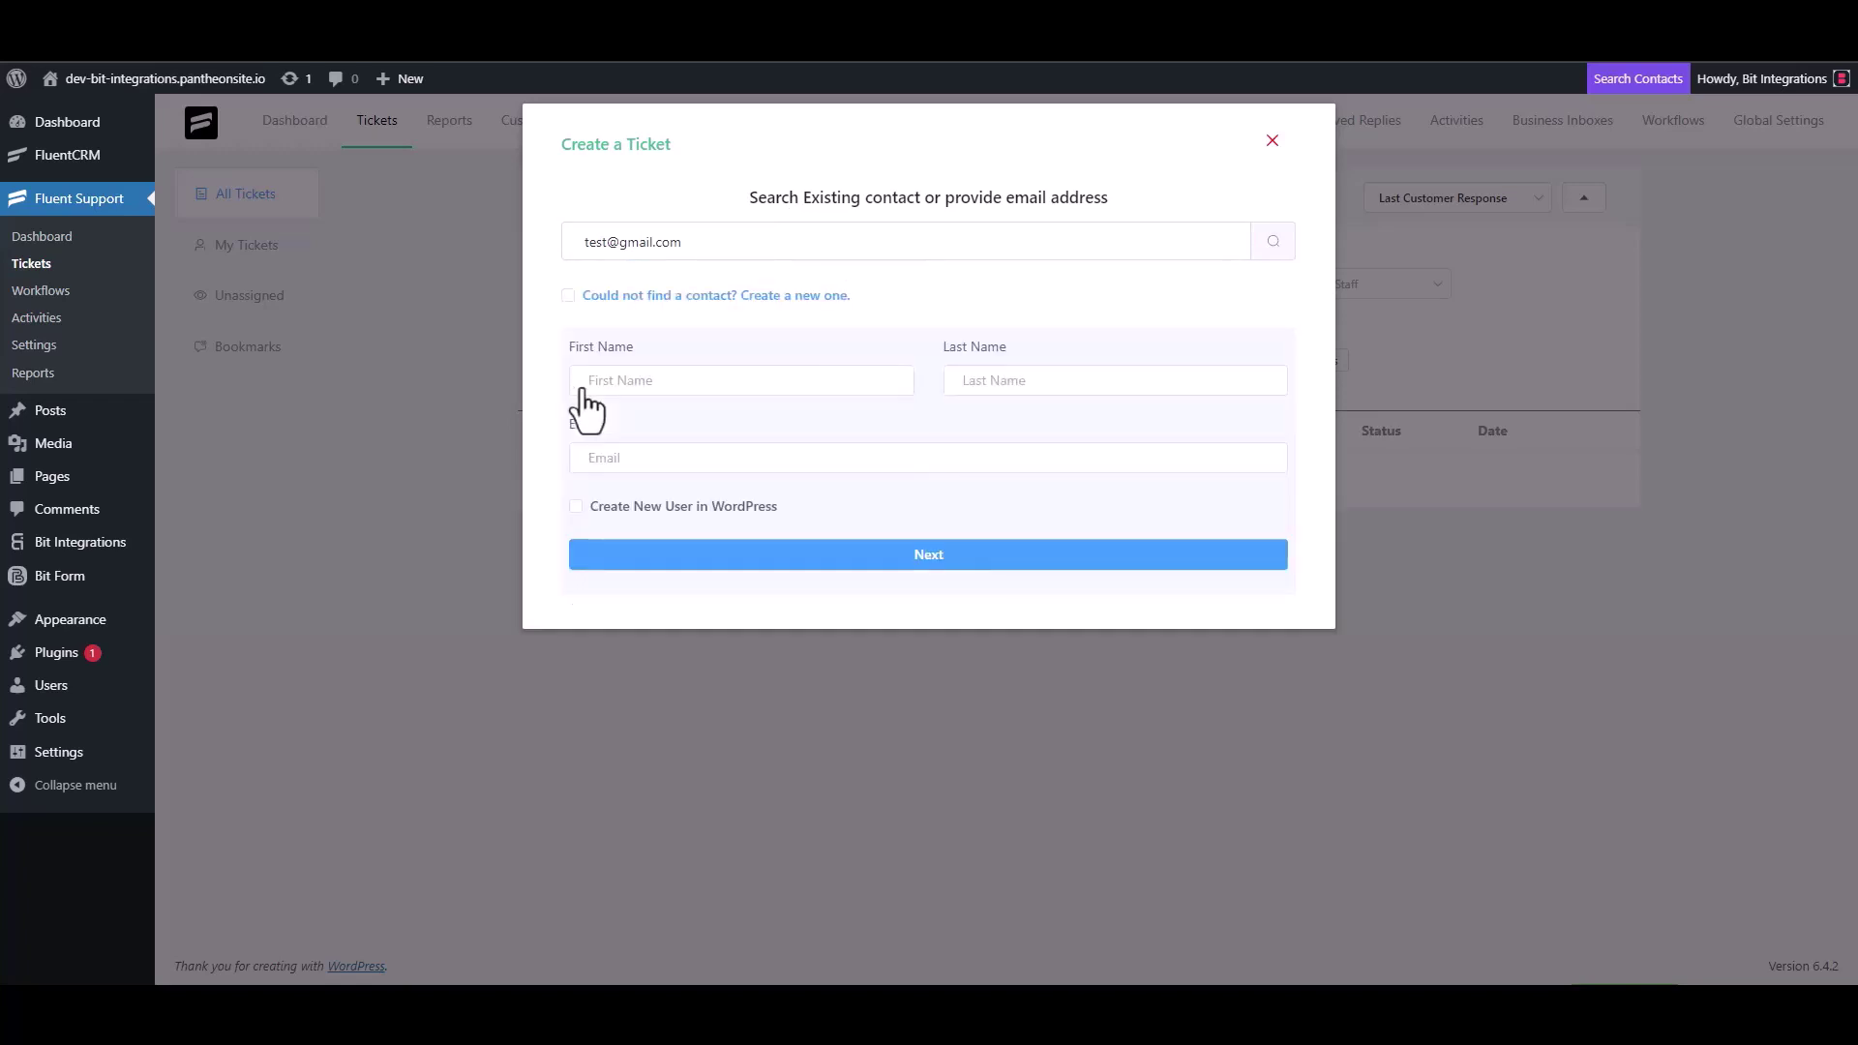
{"action": "left_click", "coordinate": [648, 387]}
{"action": "type", "text": "test3"}
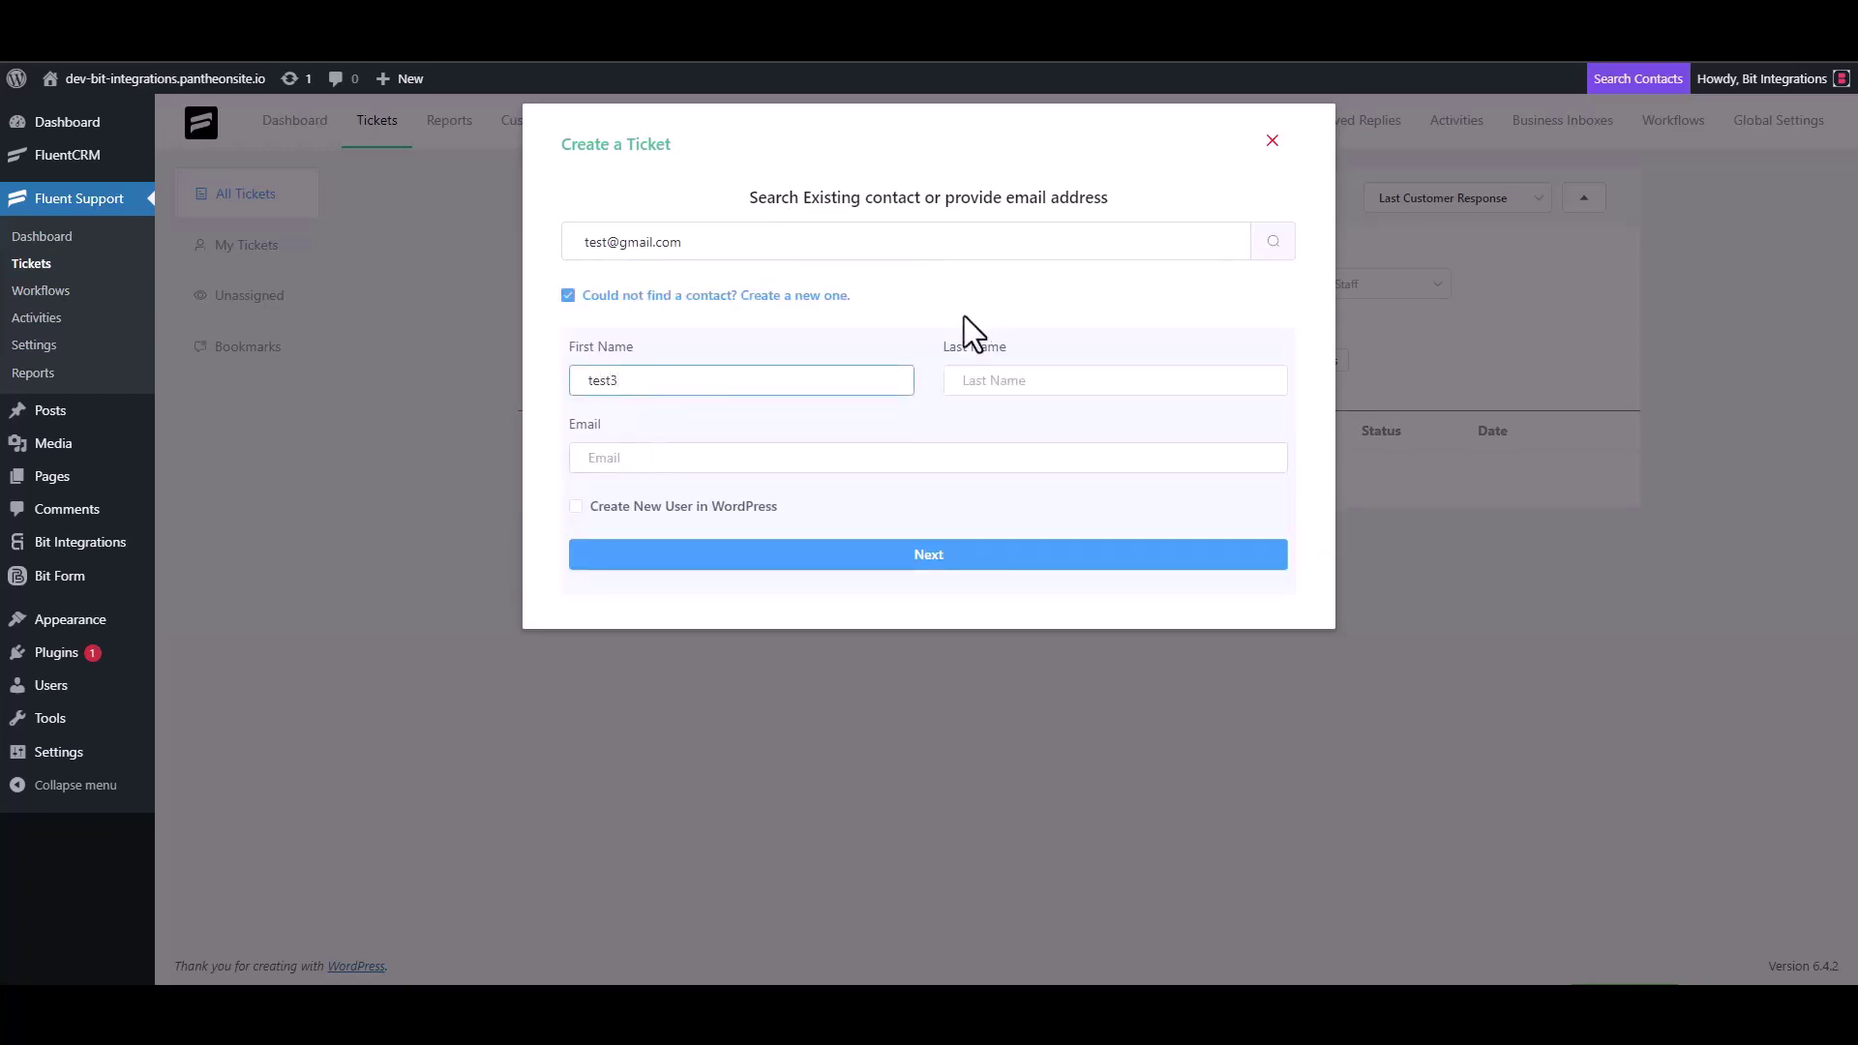
{"action": "left_click", "coordinate": [658, 461]}
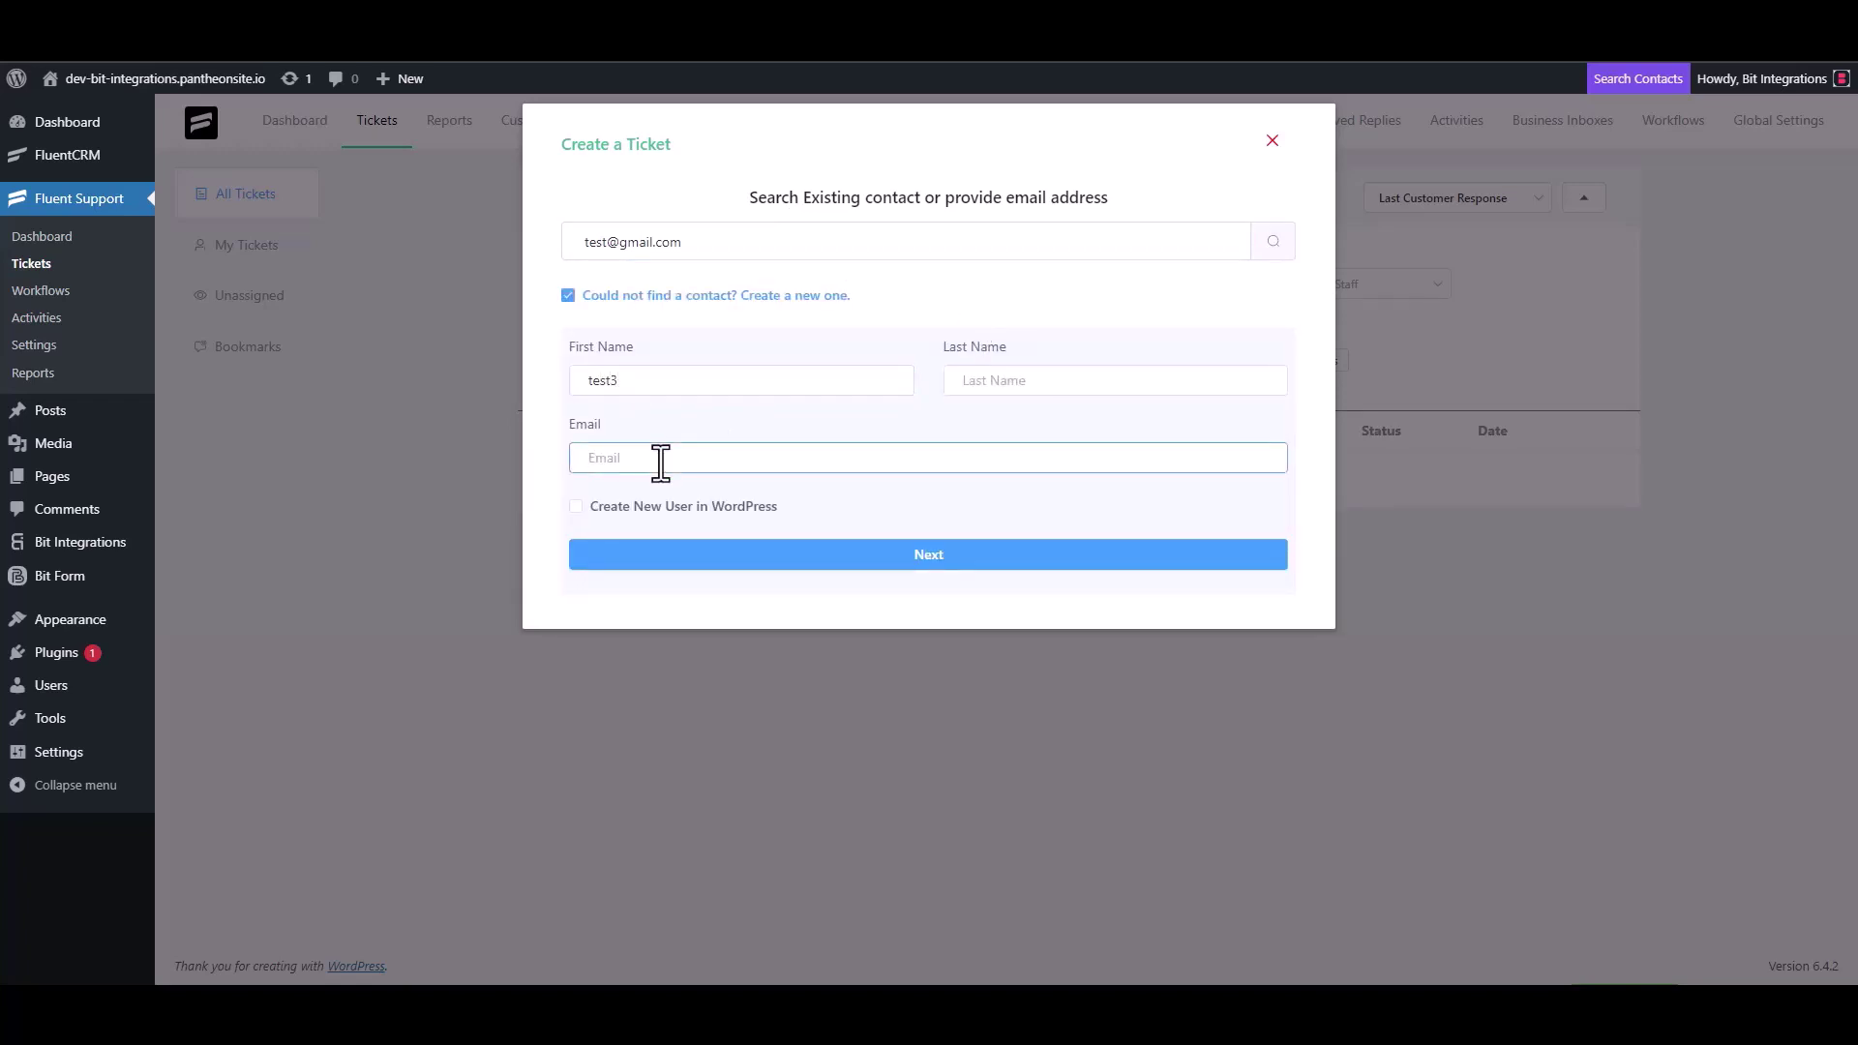
{"action": "type", "text": "test3@gmail.com"}
Give the ticket subject 'test' and details 'test', then create it
{"action": "left_click", "coordinate": [946, 555]}
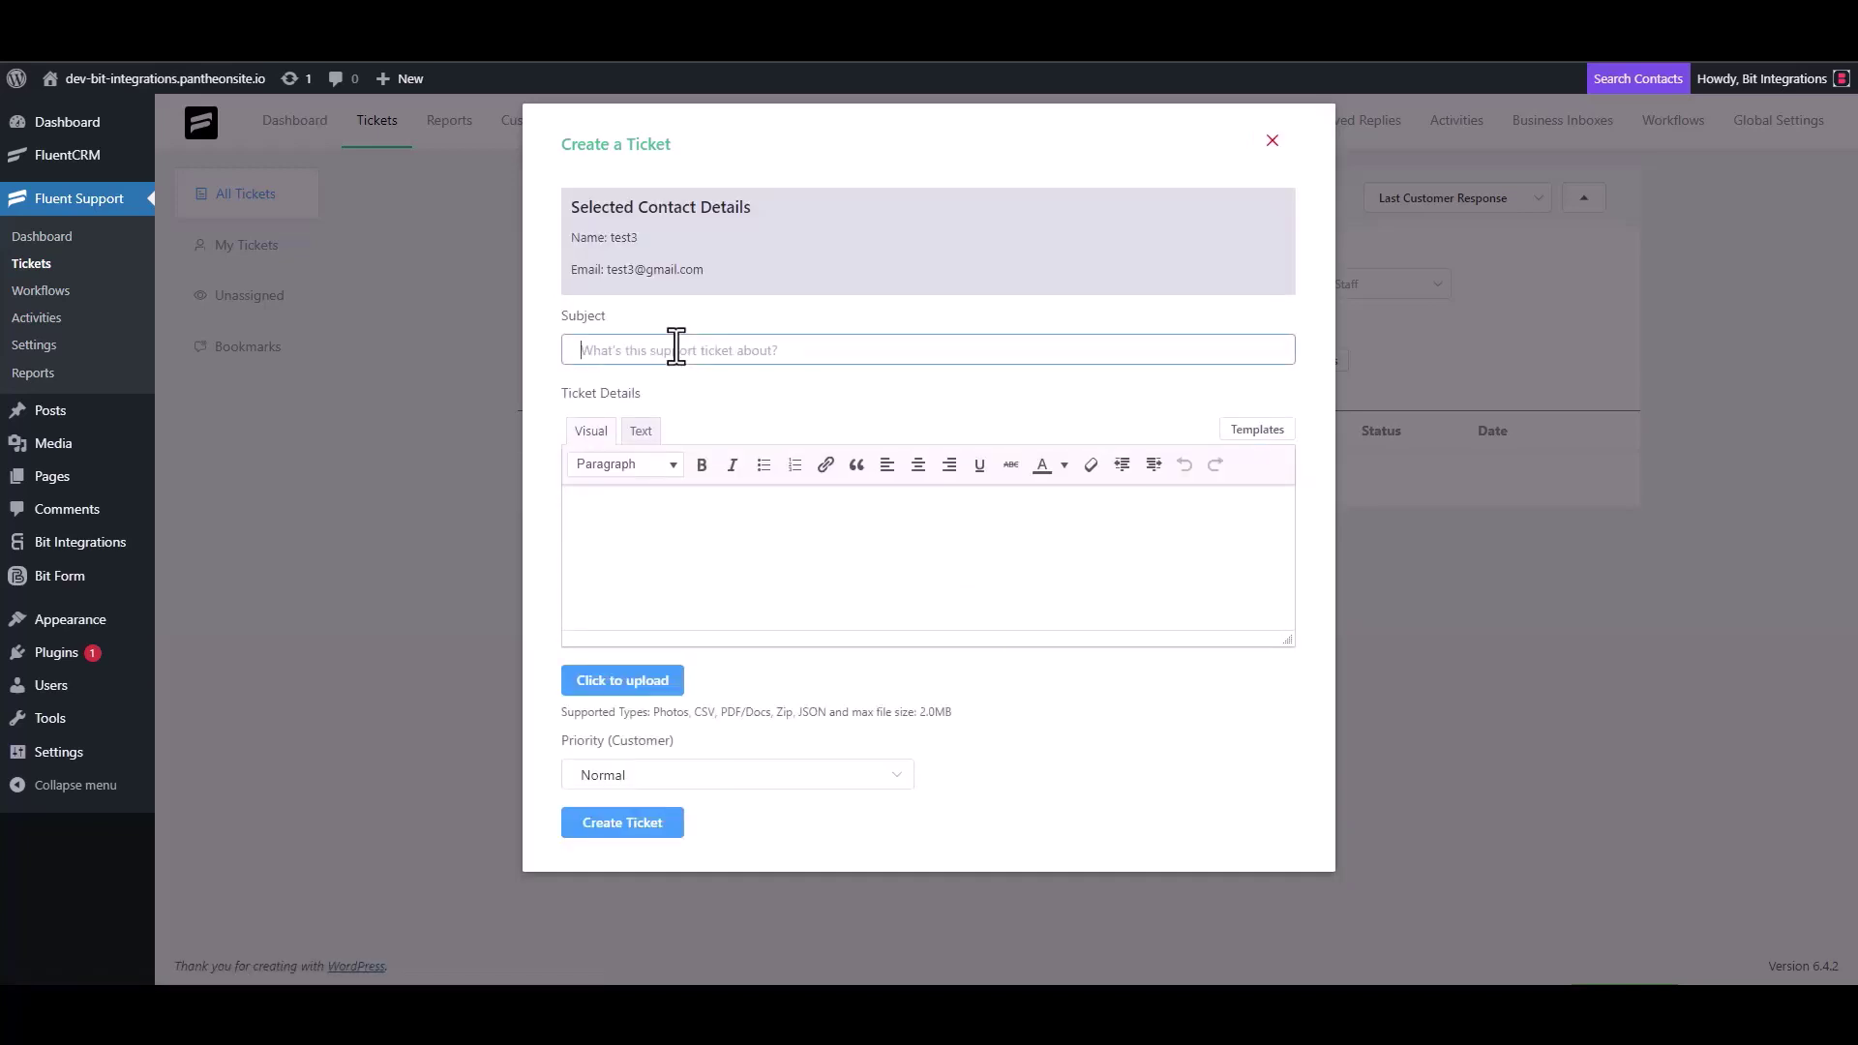
{"action": "type", "text": "test"}
{"action": "left_click", "coordinate": [656, 520]}
{"action": "type", "text": "test"}
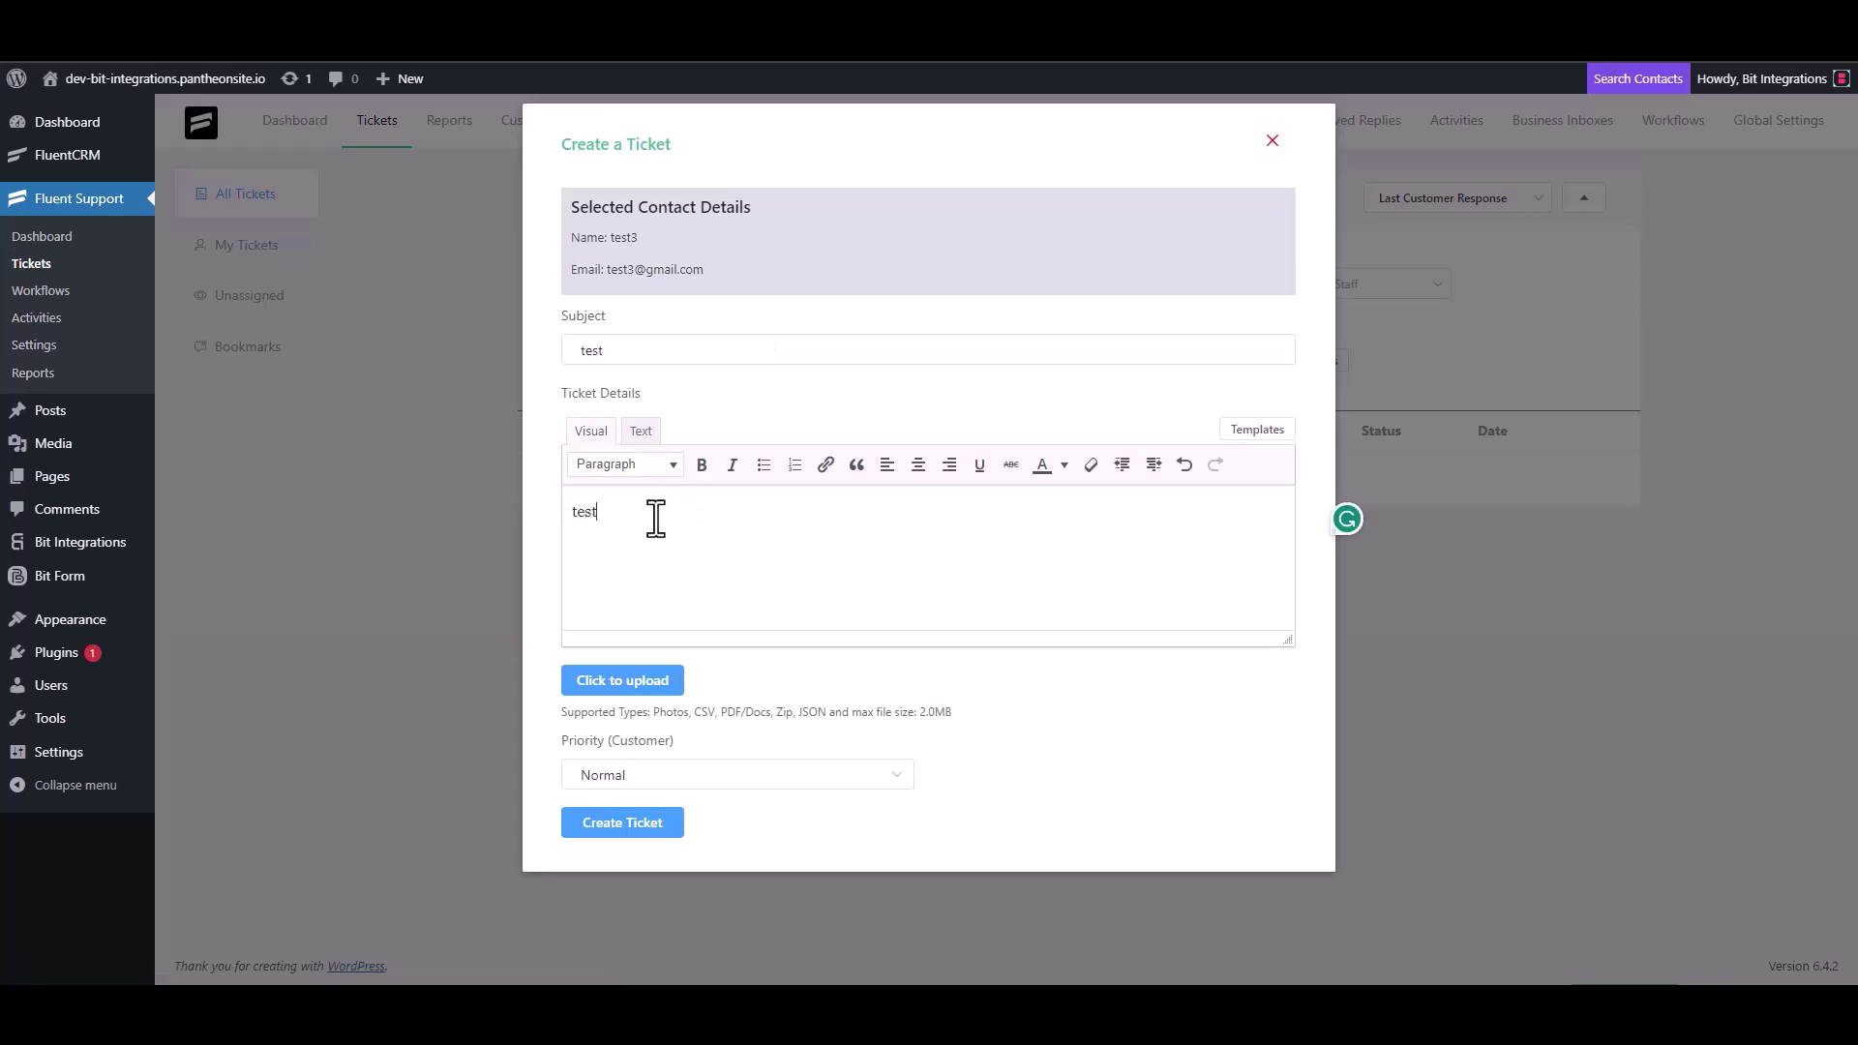
{"action": "left_click", "coordinate": [629, 822]}
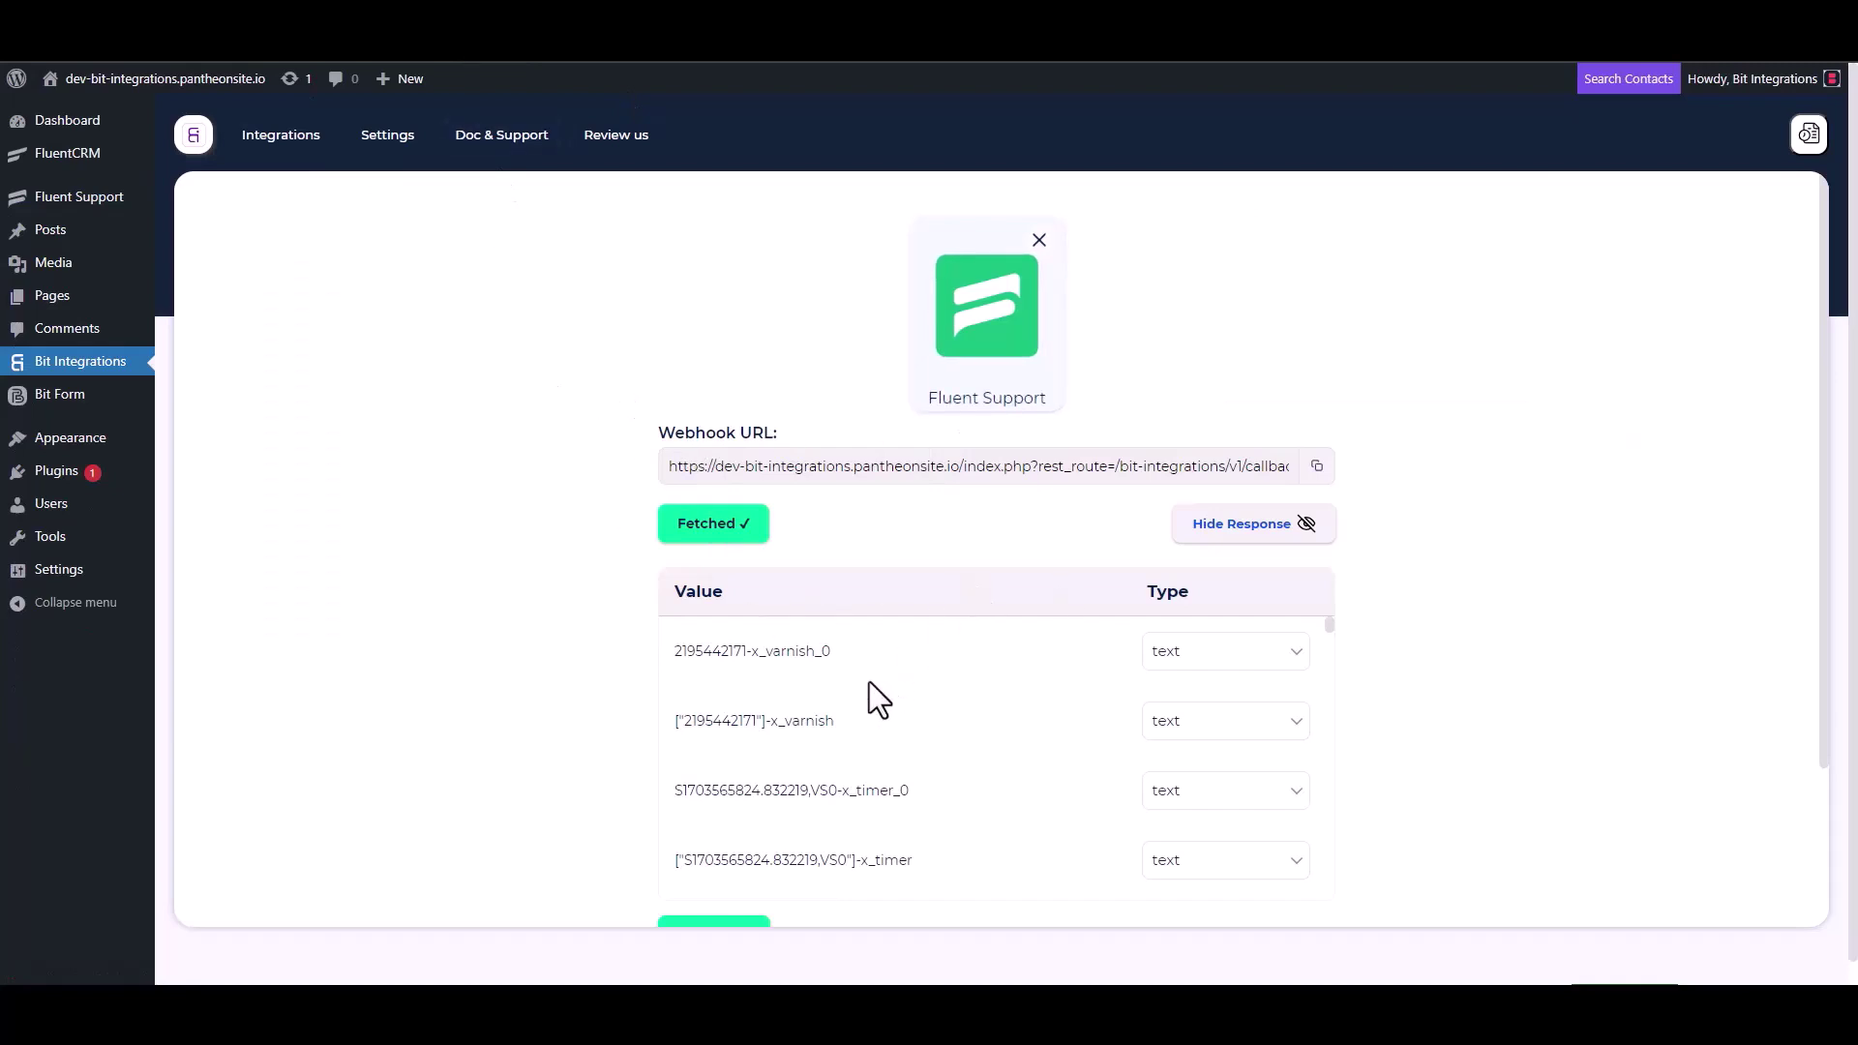
Search 'camp' in the actions, pick CampaignMonitor, and open its API key page from the settings form
{"action": "scroll", "coordinate": [770, 765], "scroll_direction": "down", "scroll_amount": 3}
{"action": "scroll", "coordinate": [604, 745], "scroll_direction": "down", "scroll_amount": 3}
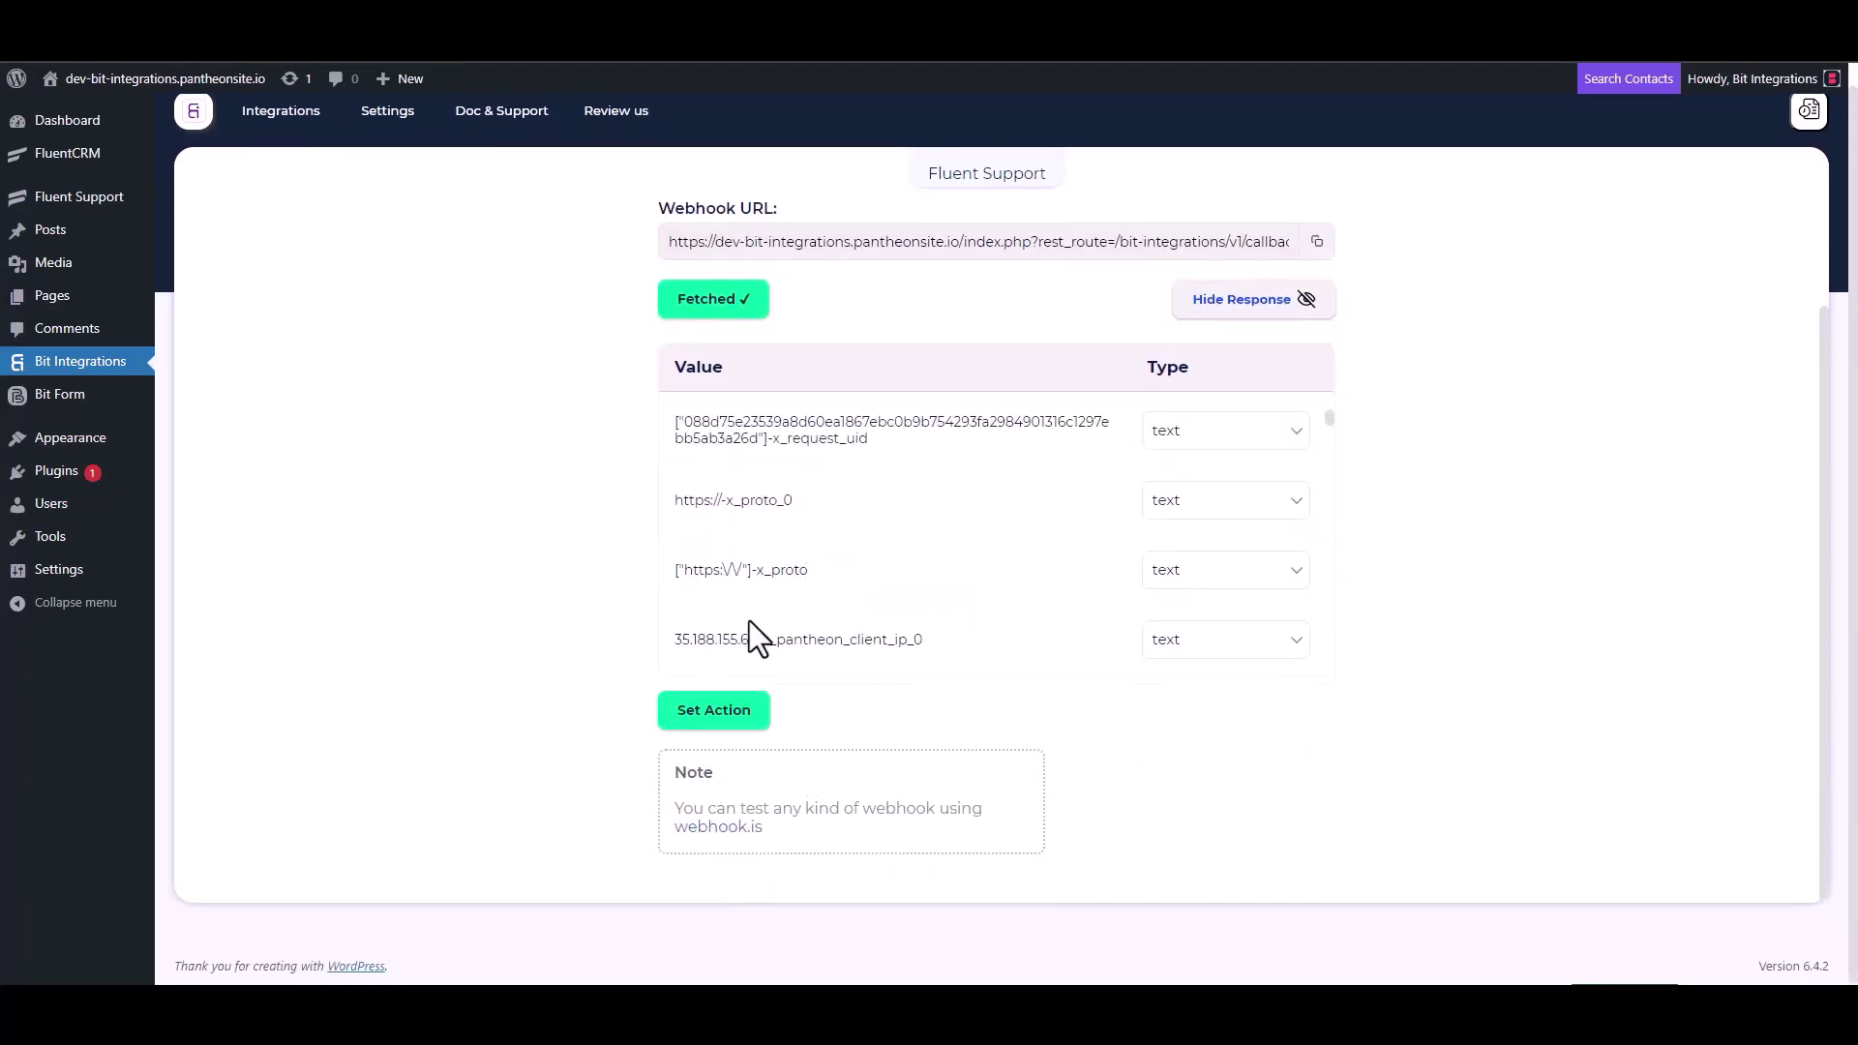
{"action": "scroll", "coordinate": [861, 523], "scroll_direction": "down", "scroll_amount": 5}
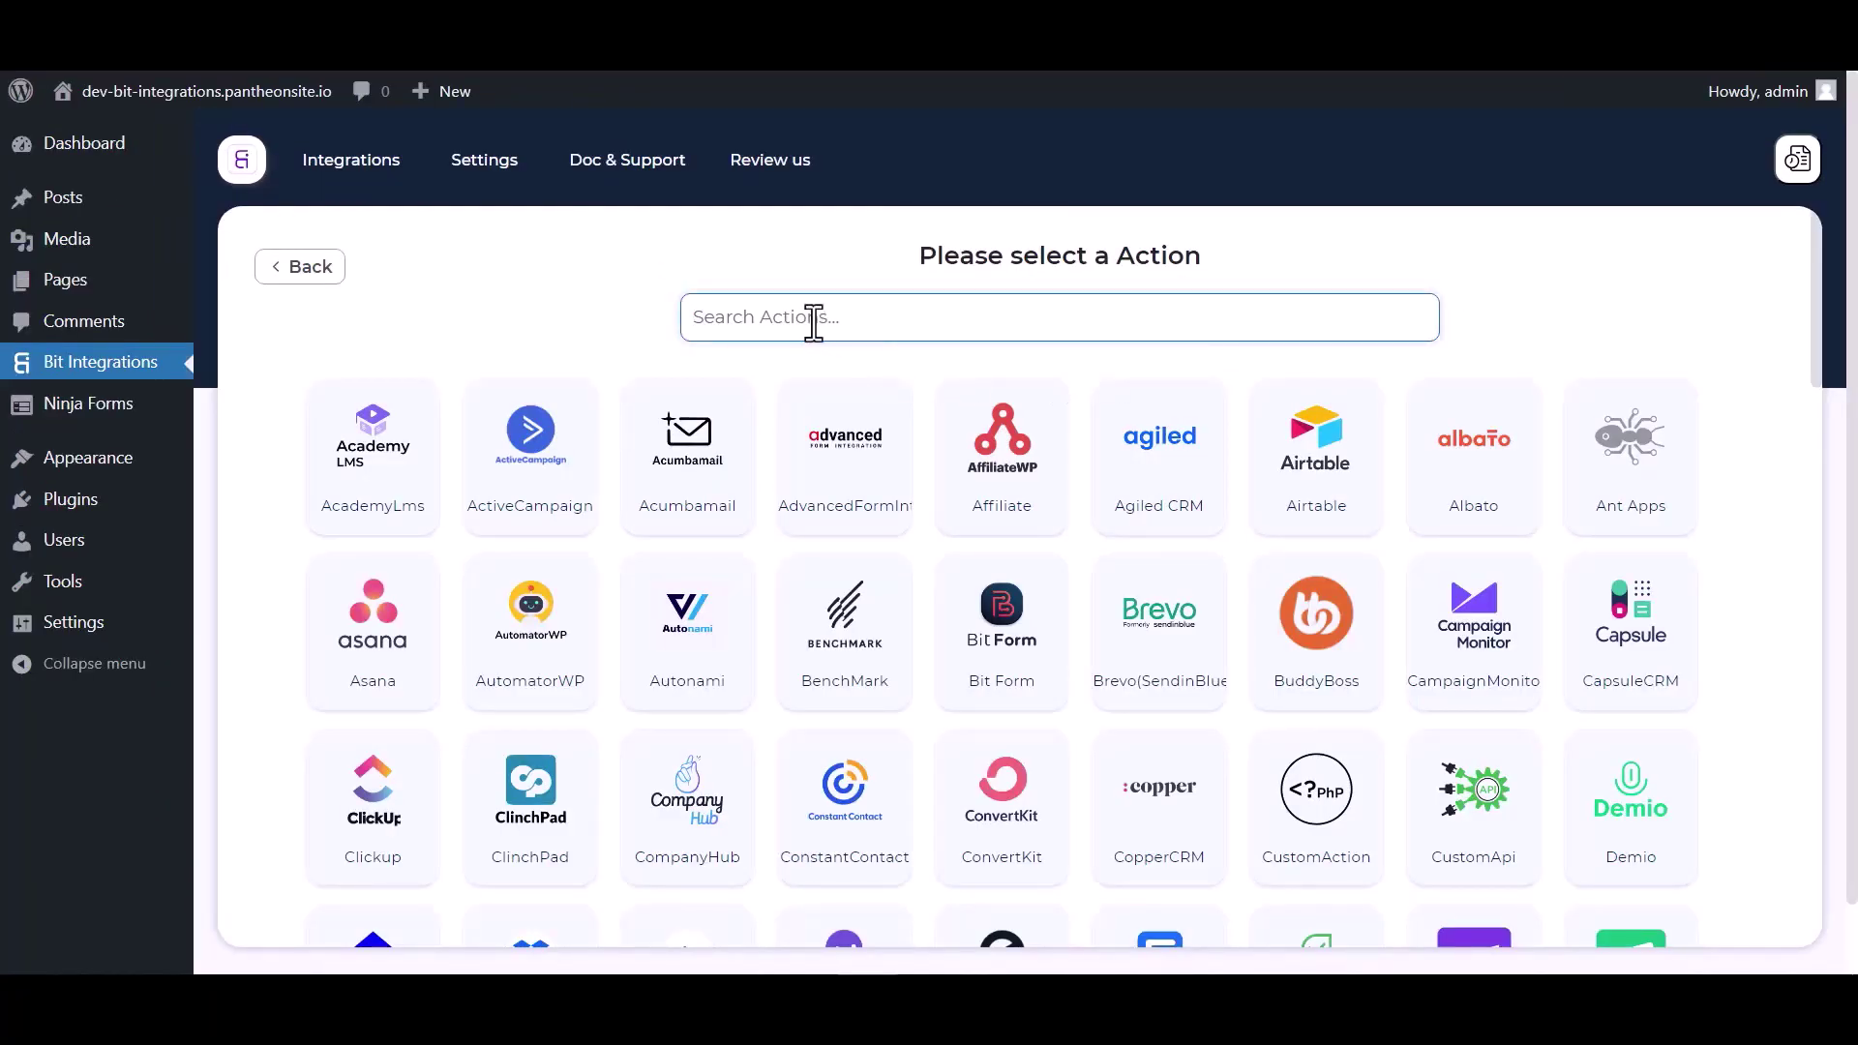
{"action": "type", "text": "camp"}
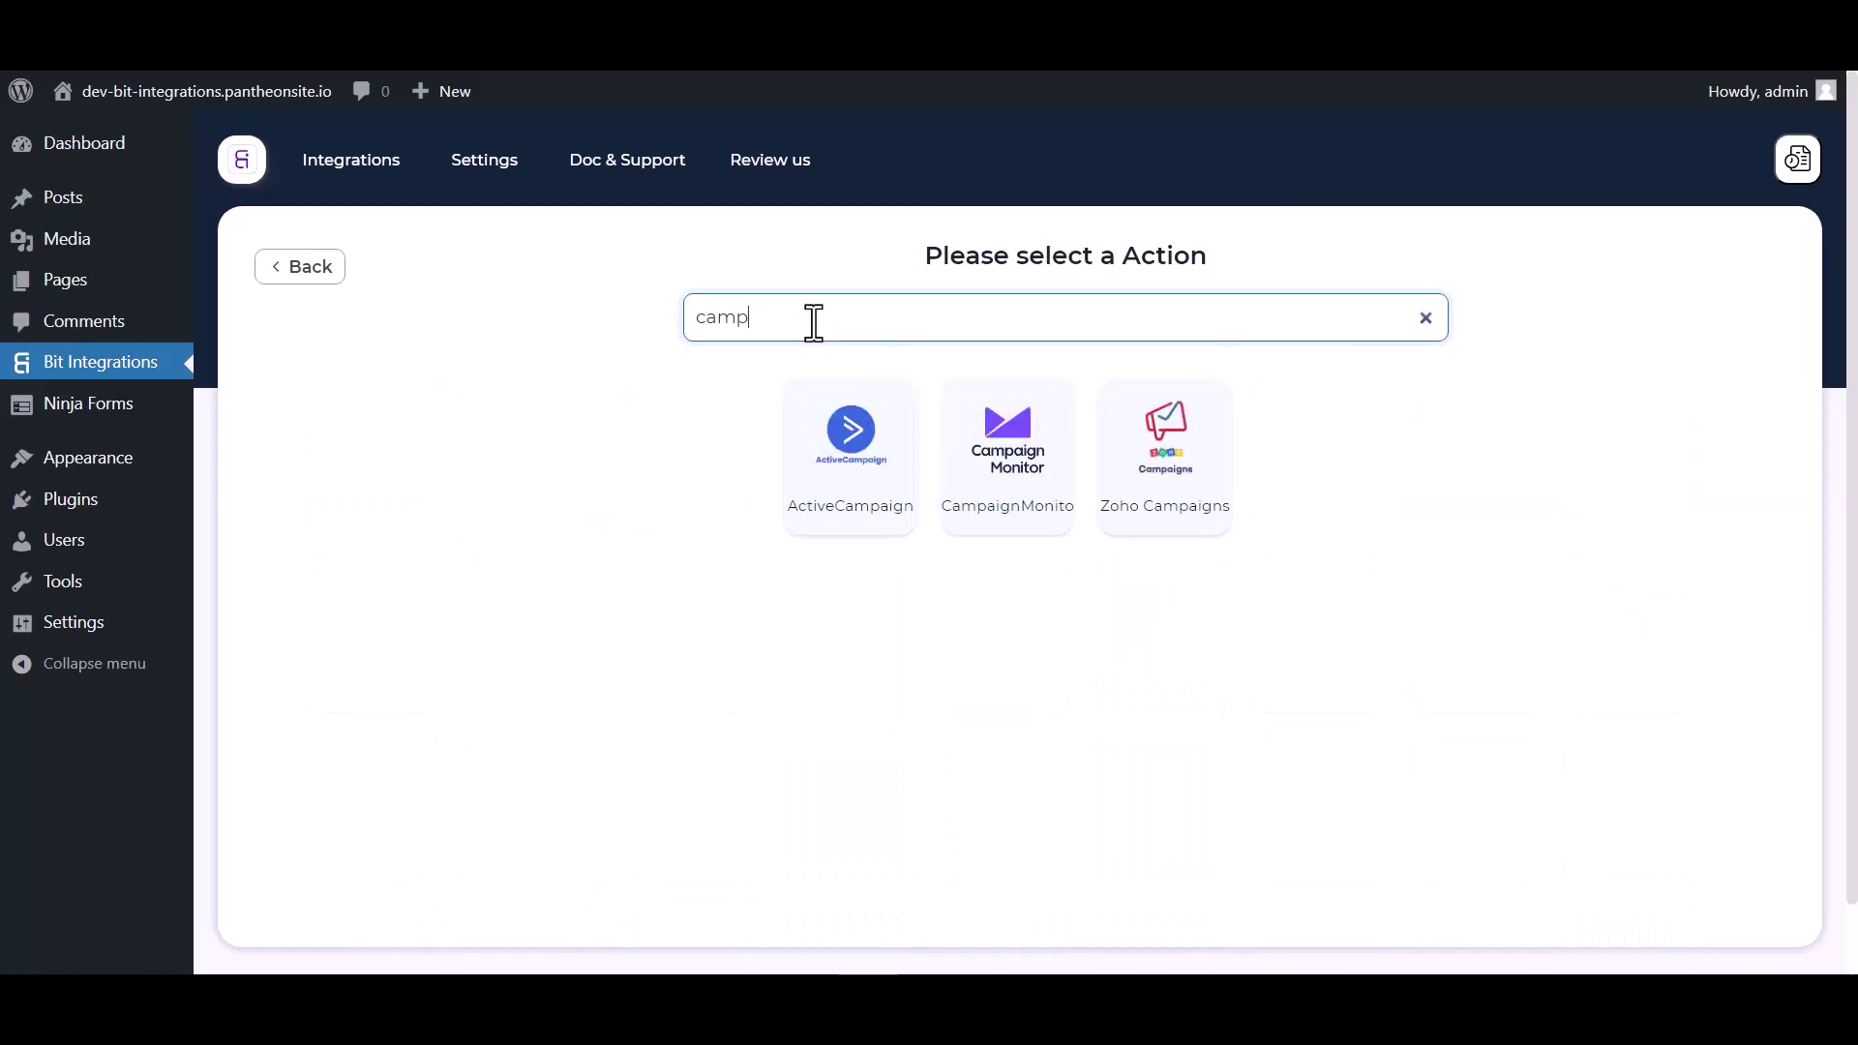
{"action": "left_click", "coordinate": [1007, 522]}
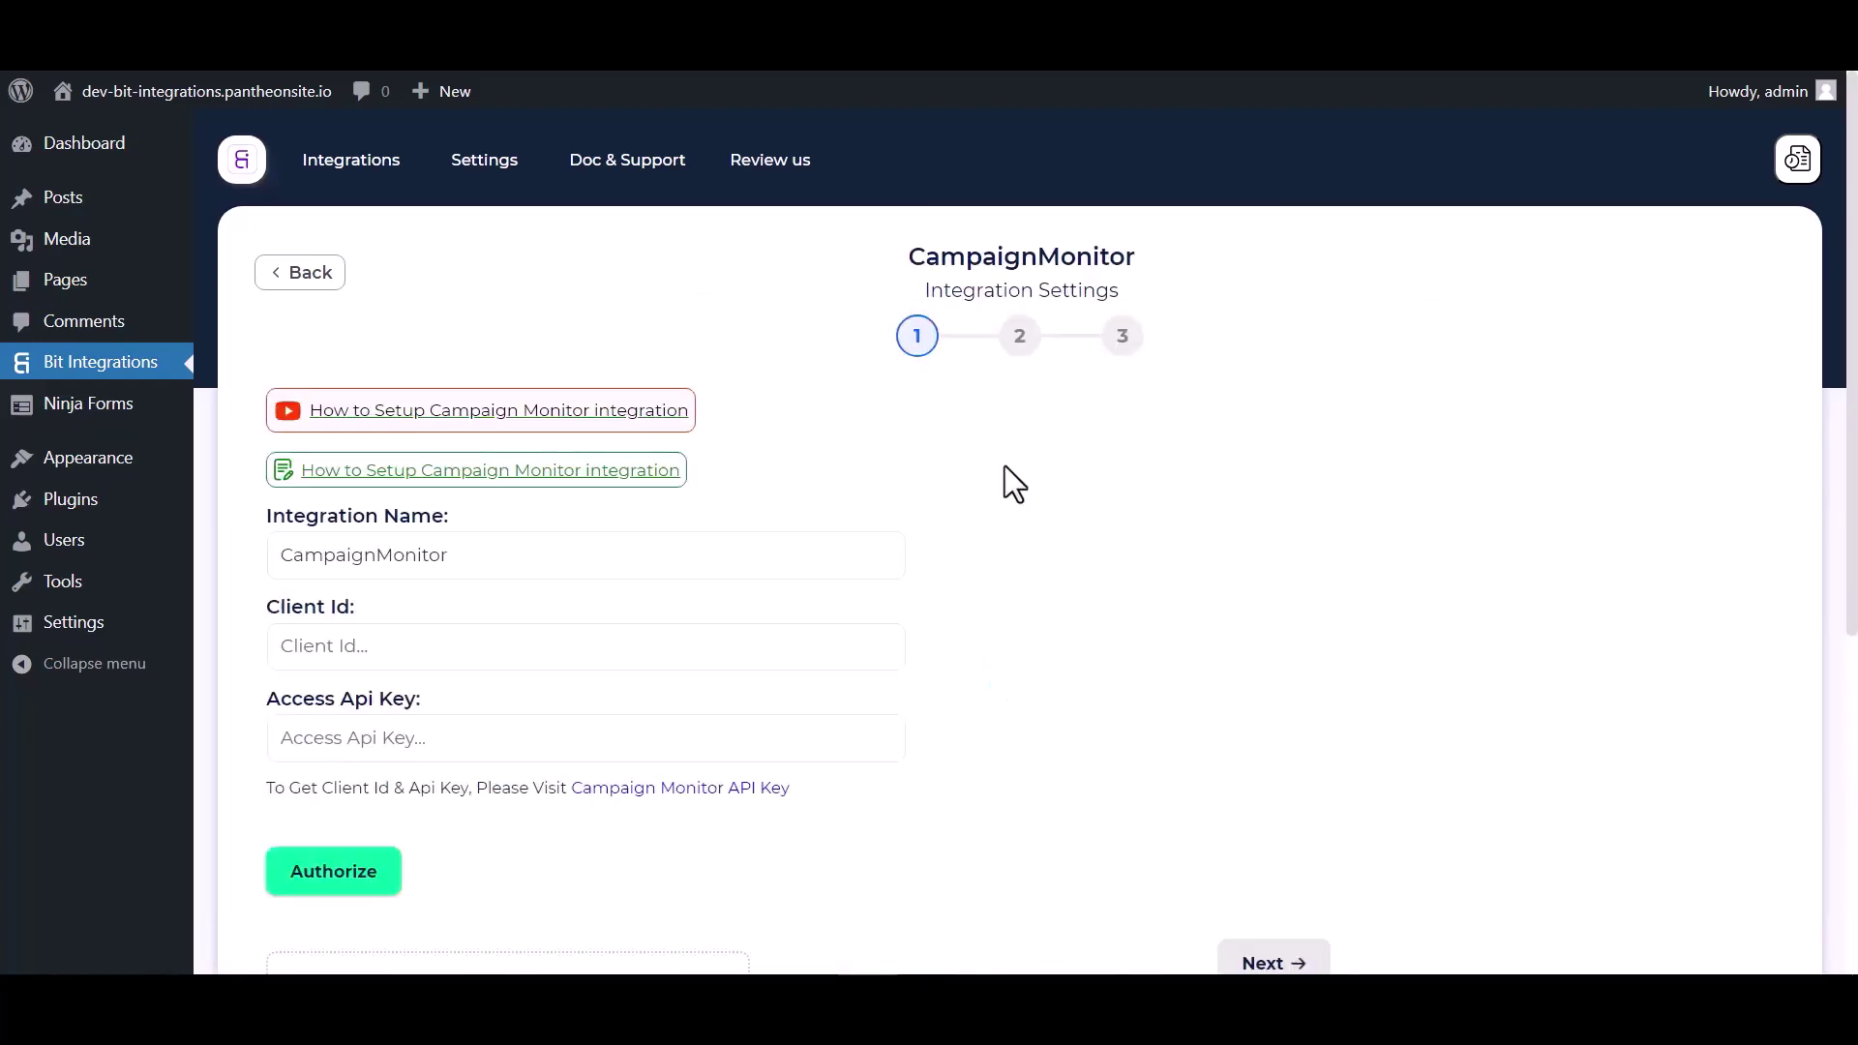
{"action": "scroll", "coordinate": [997, 457], "scroll_direction": "down", "scroll_amount": 3}
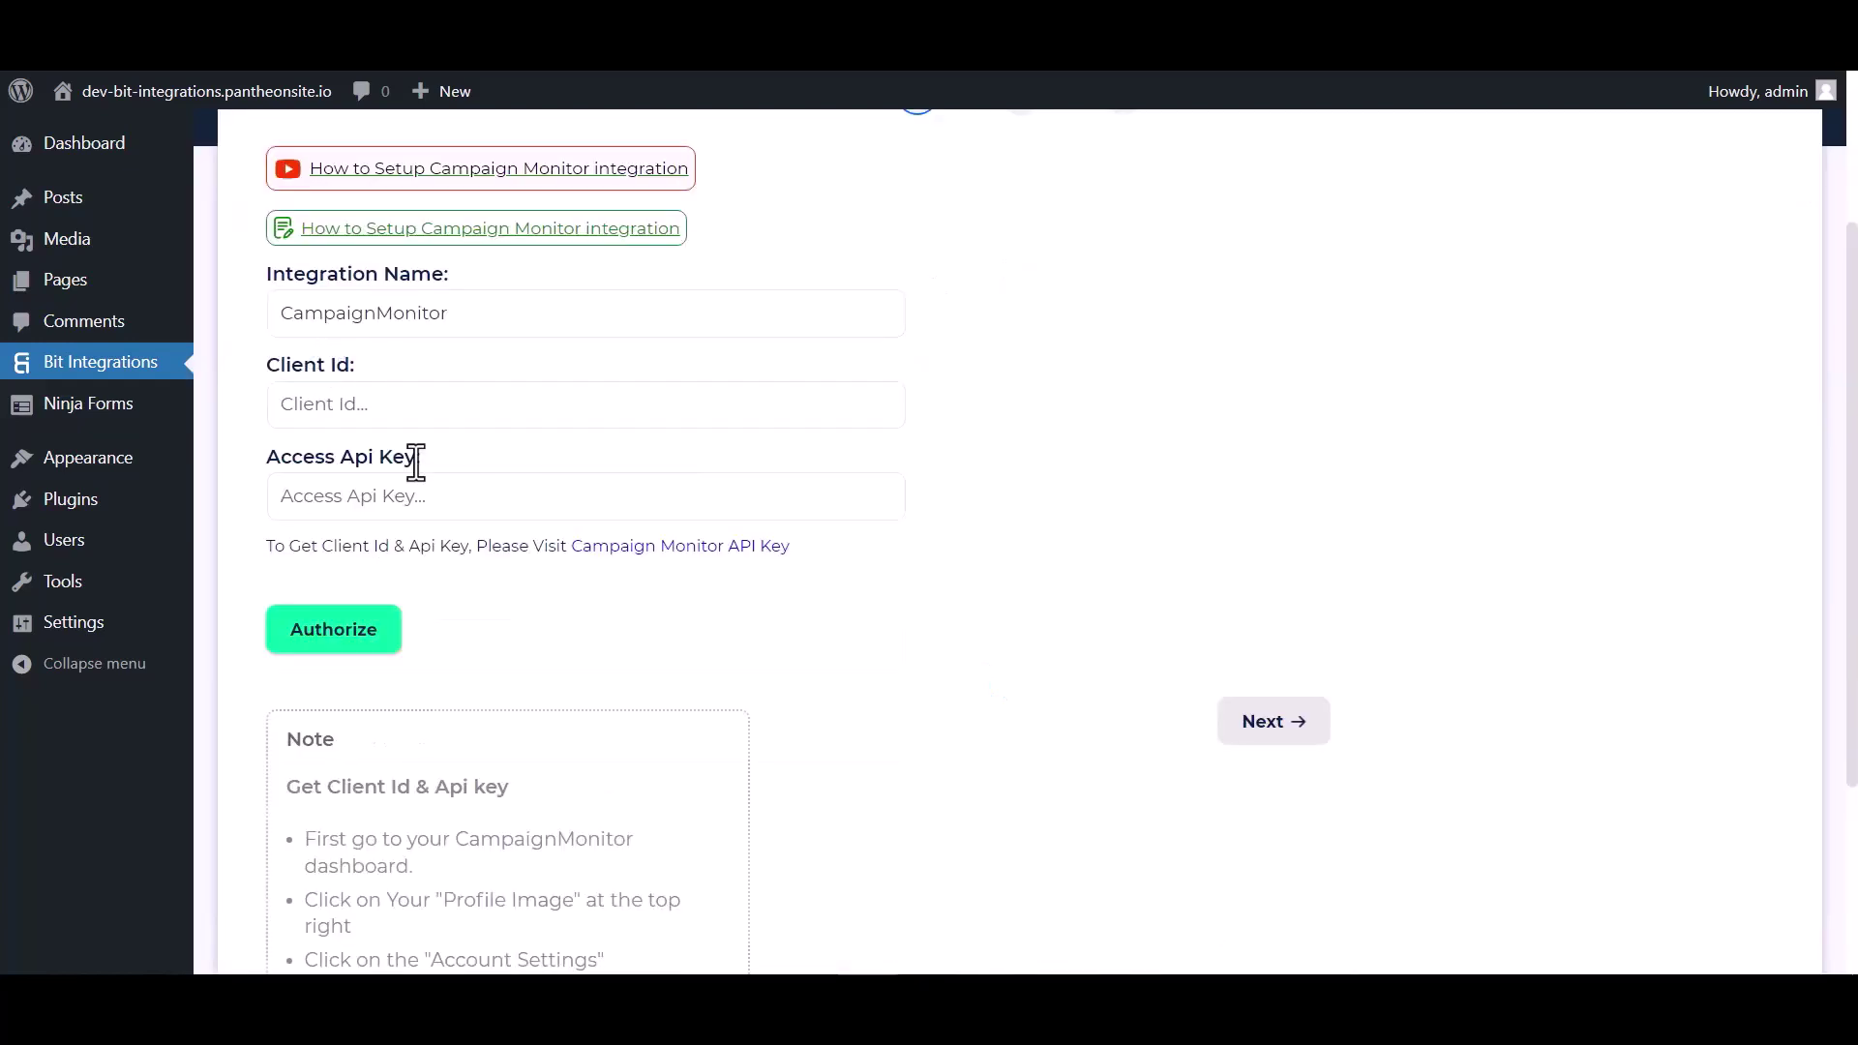
{"action": "left_click", "coordinate": [623, 558]}
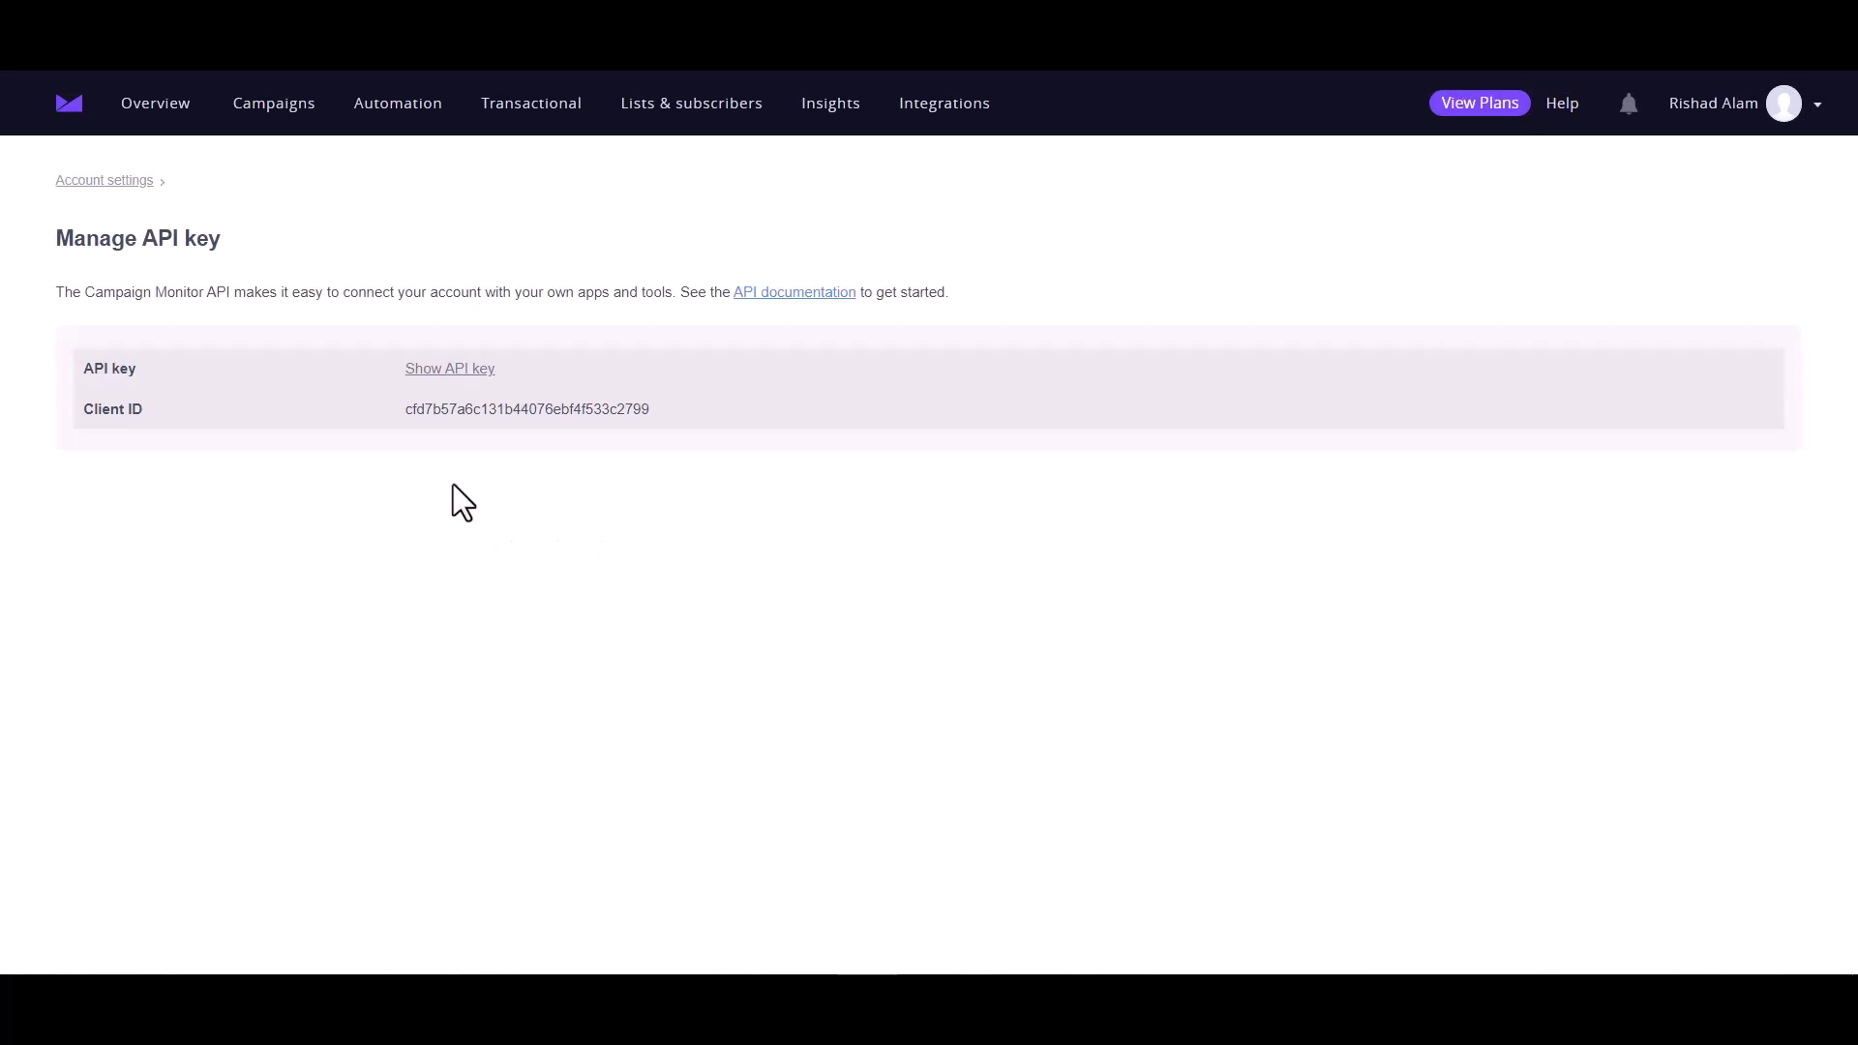
Copy the Campaign Monitor client ID into the form's Client Id field
{"action": "double_click", "coordinate": [474, 407]}
{"action": "key", "text": "ctrl+c"}
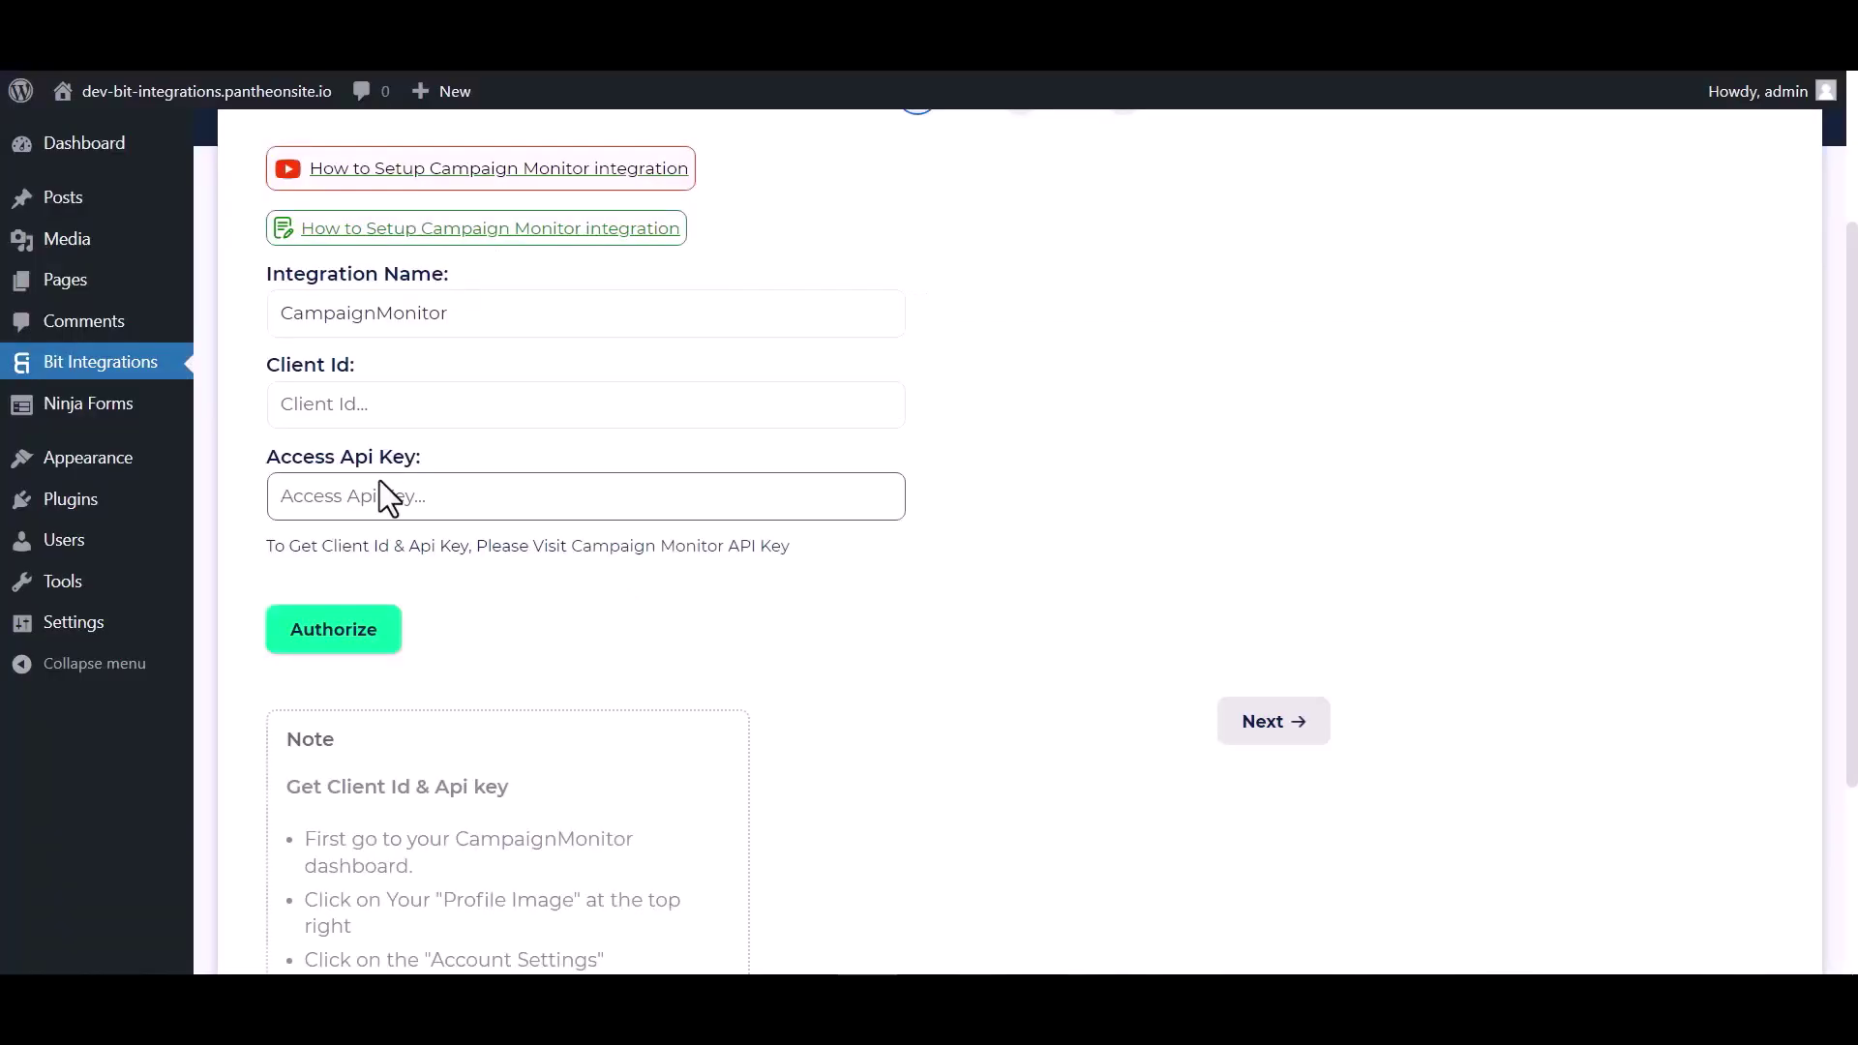
{"action": "left_click", "coordinate": [370, 406]}
{"action": "key", "text": "ctrl+v"}
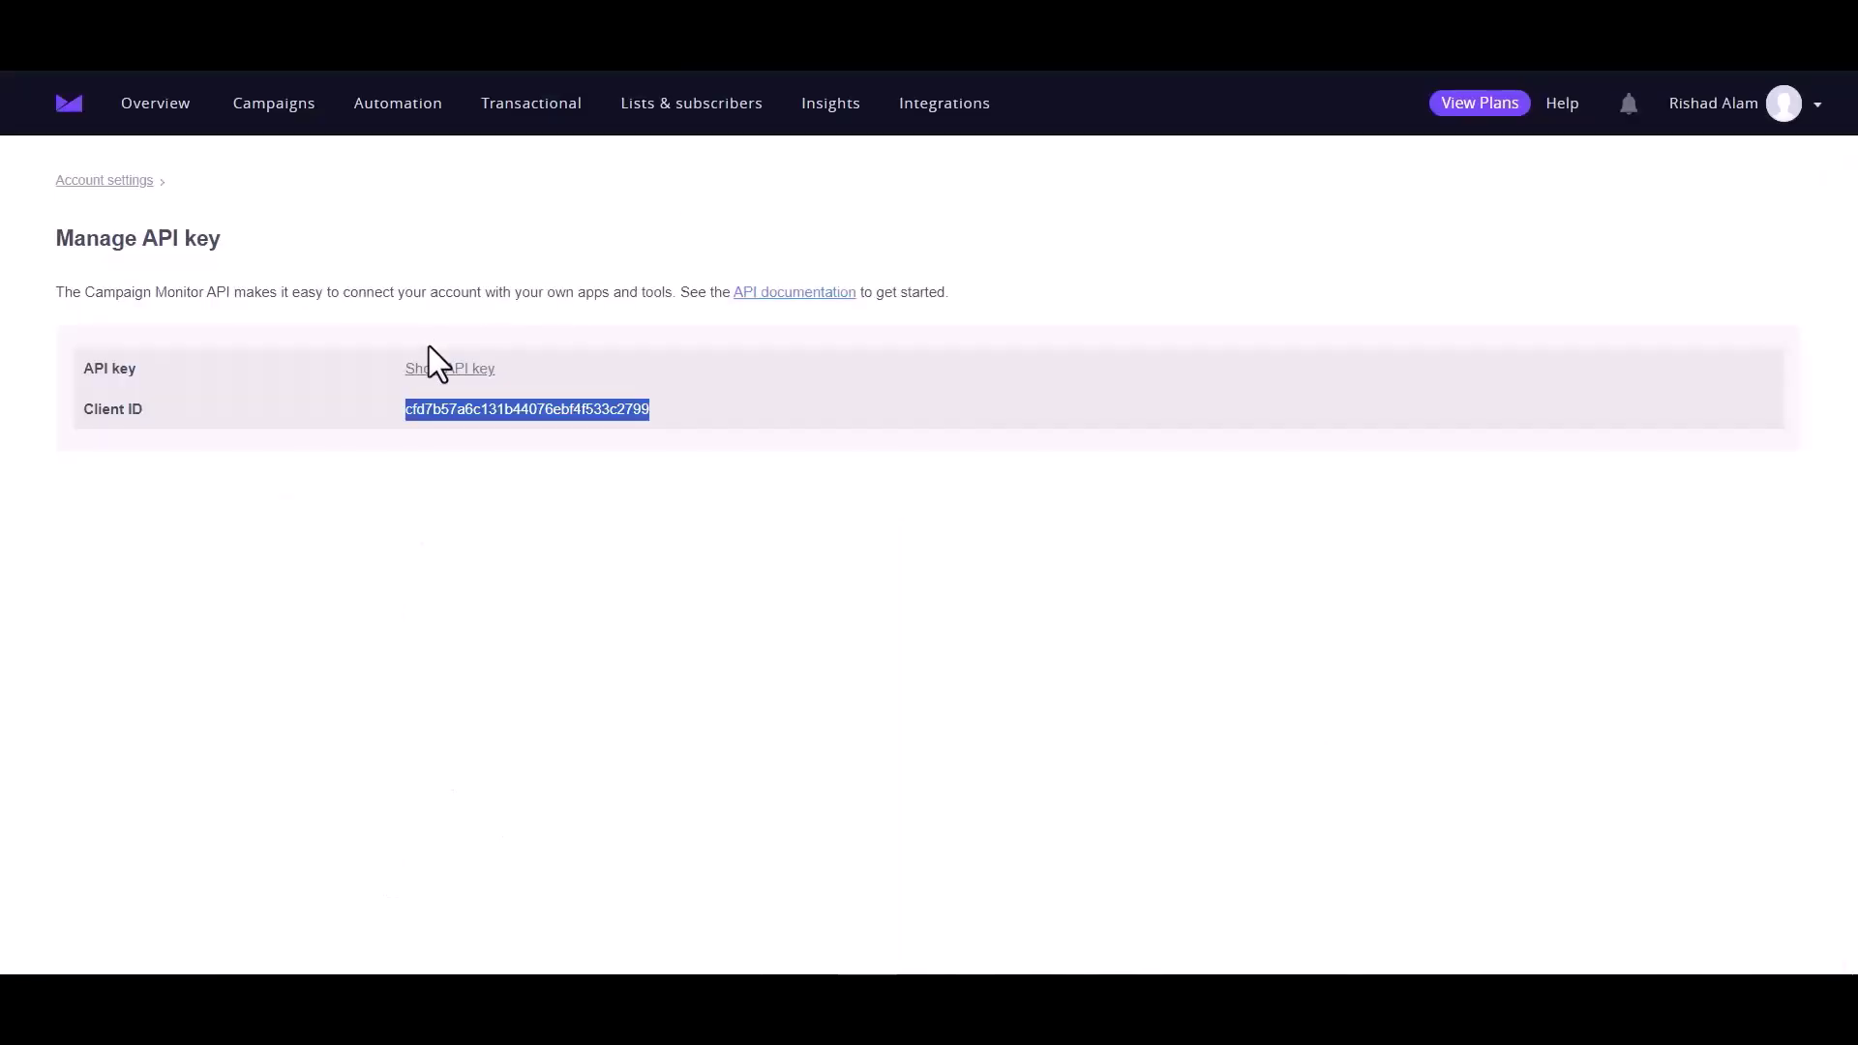
Reveal the API key by confirming the account password, then copy the key
{"action": "left_click", "coordinate": [458, 370]}
{"action": "left_click", "coordinate": [463, 378]}
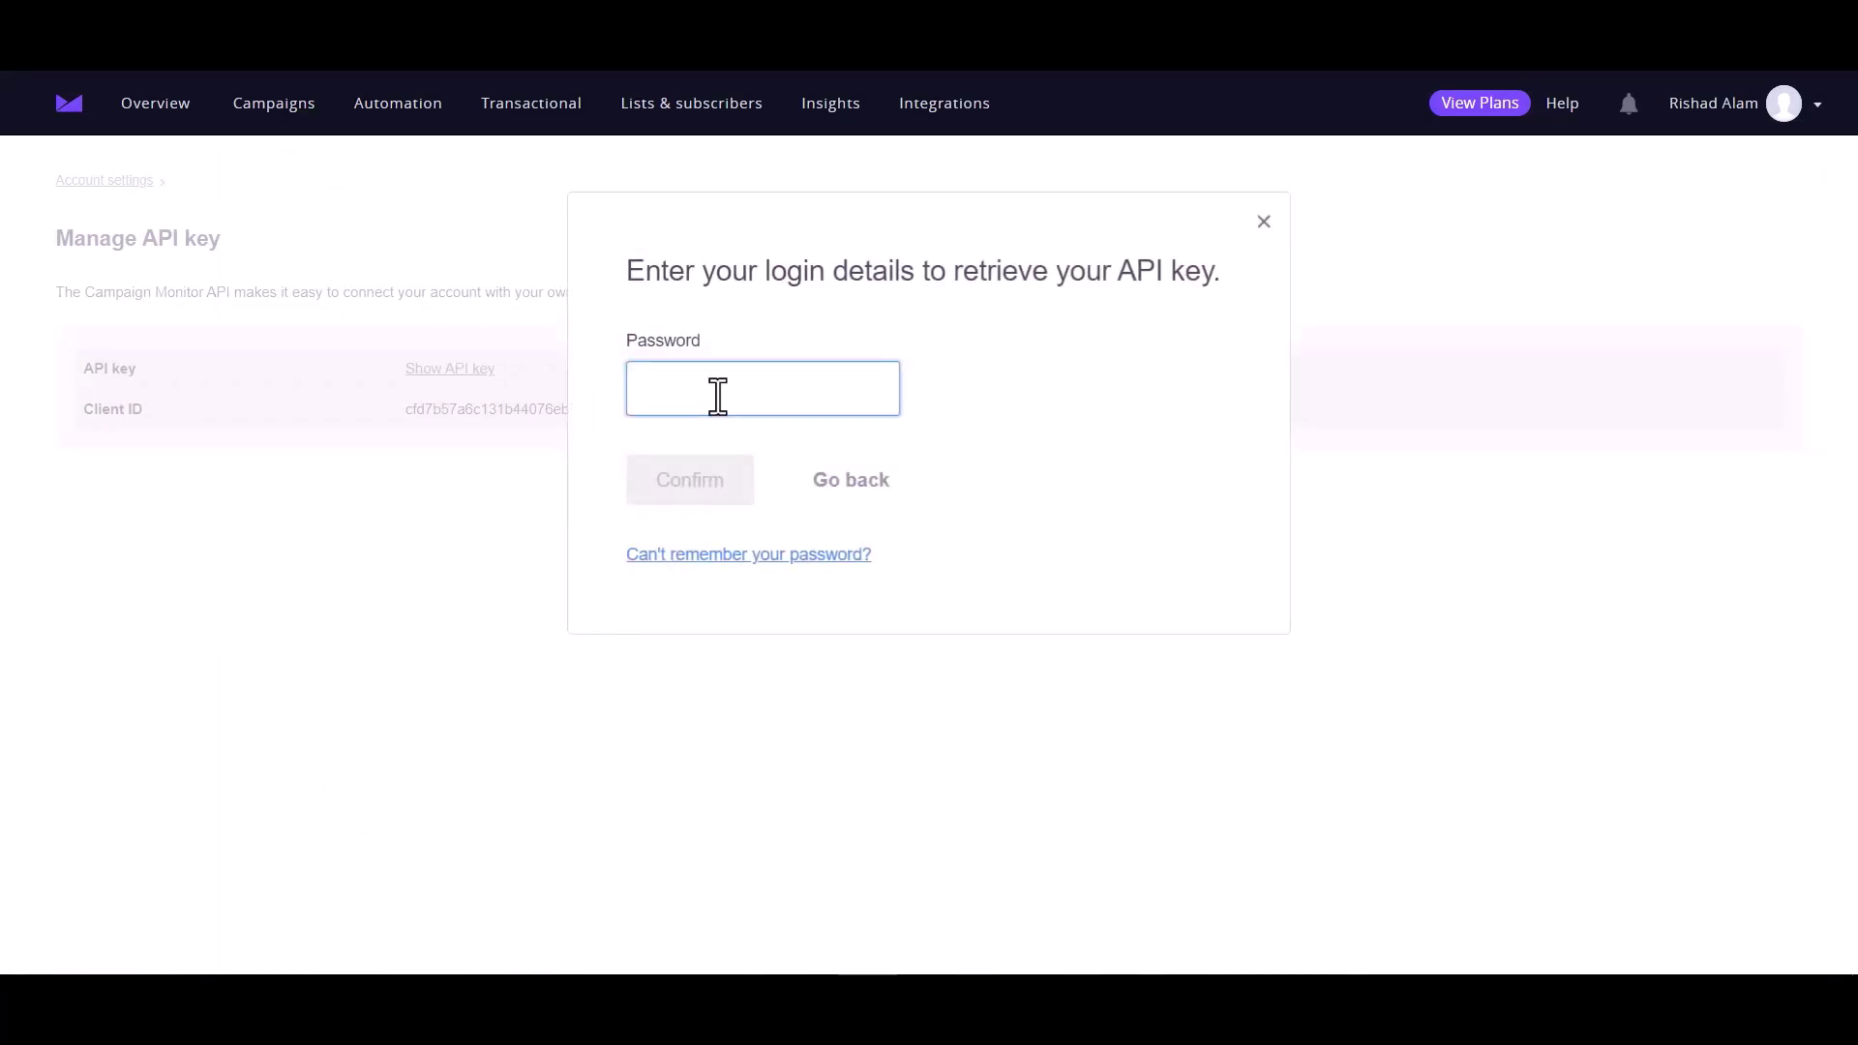
{"action": "key", "text": "ctrl+v"}
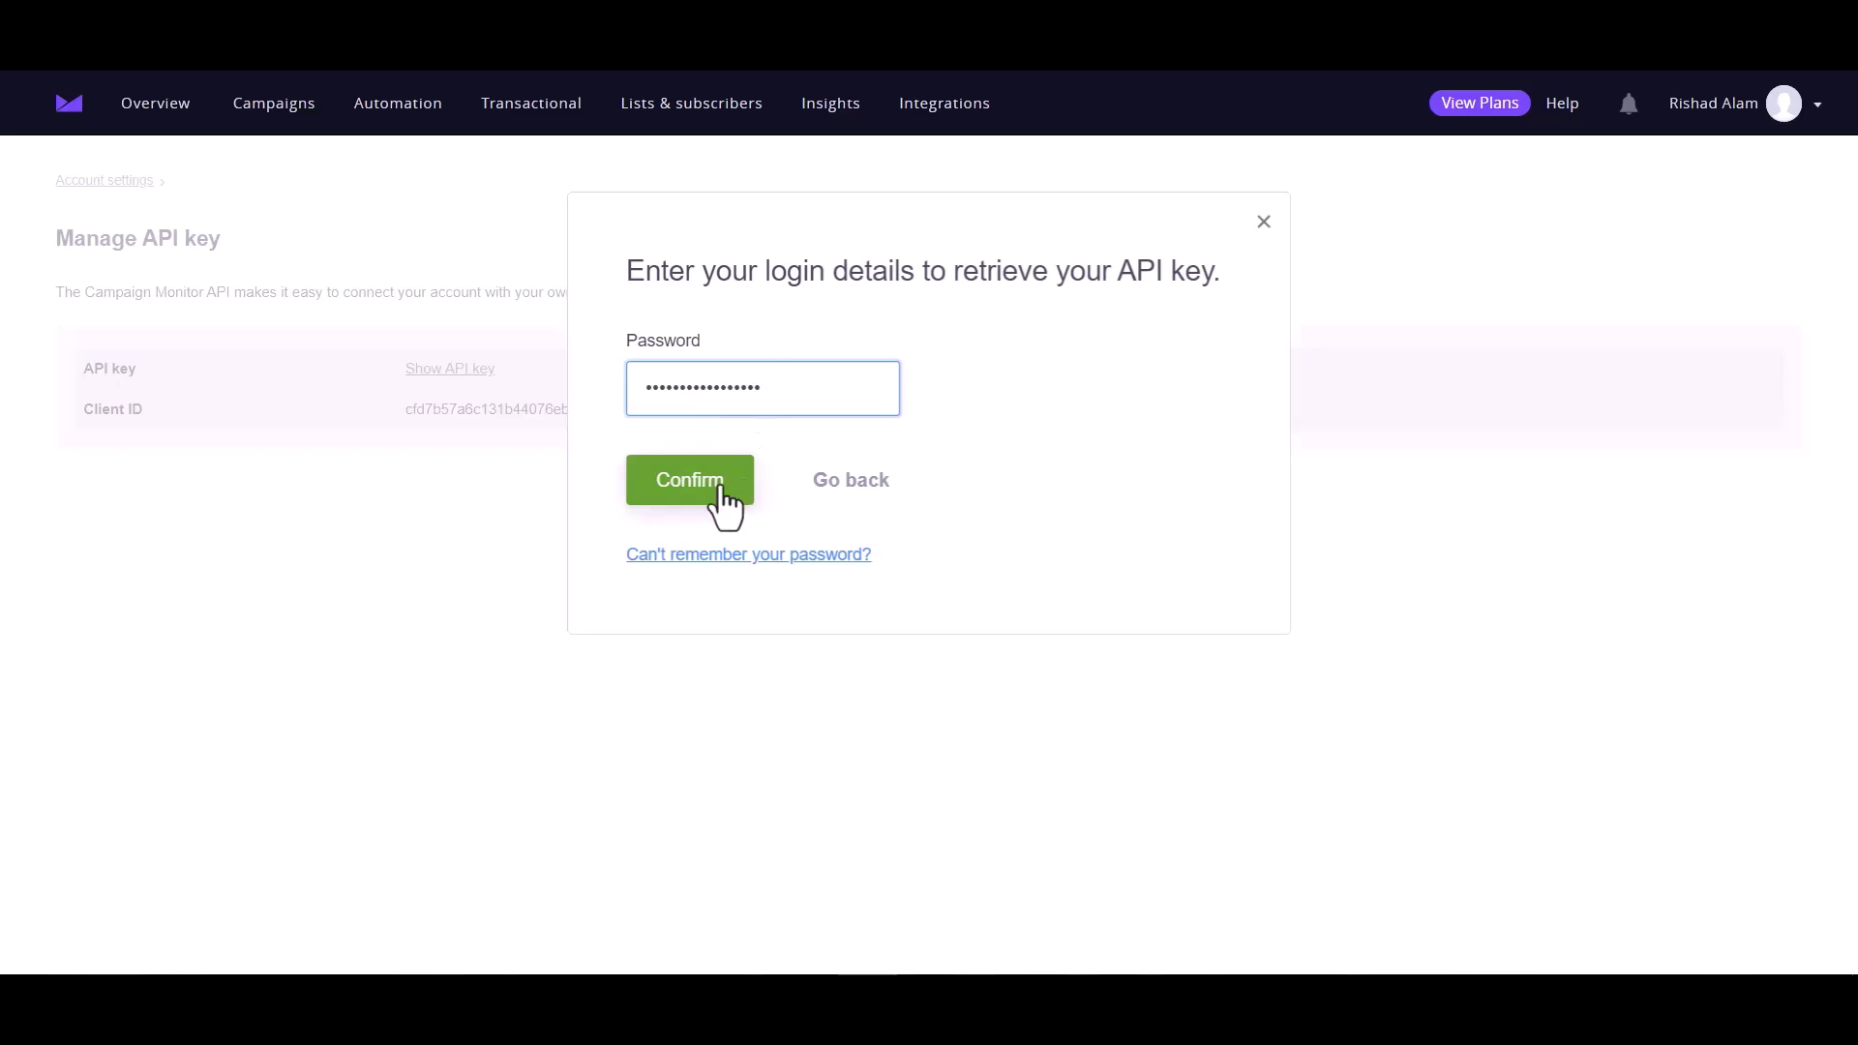
{"action": "left_click", "coordinate": [714, 495]}
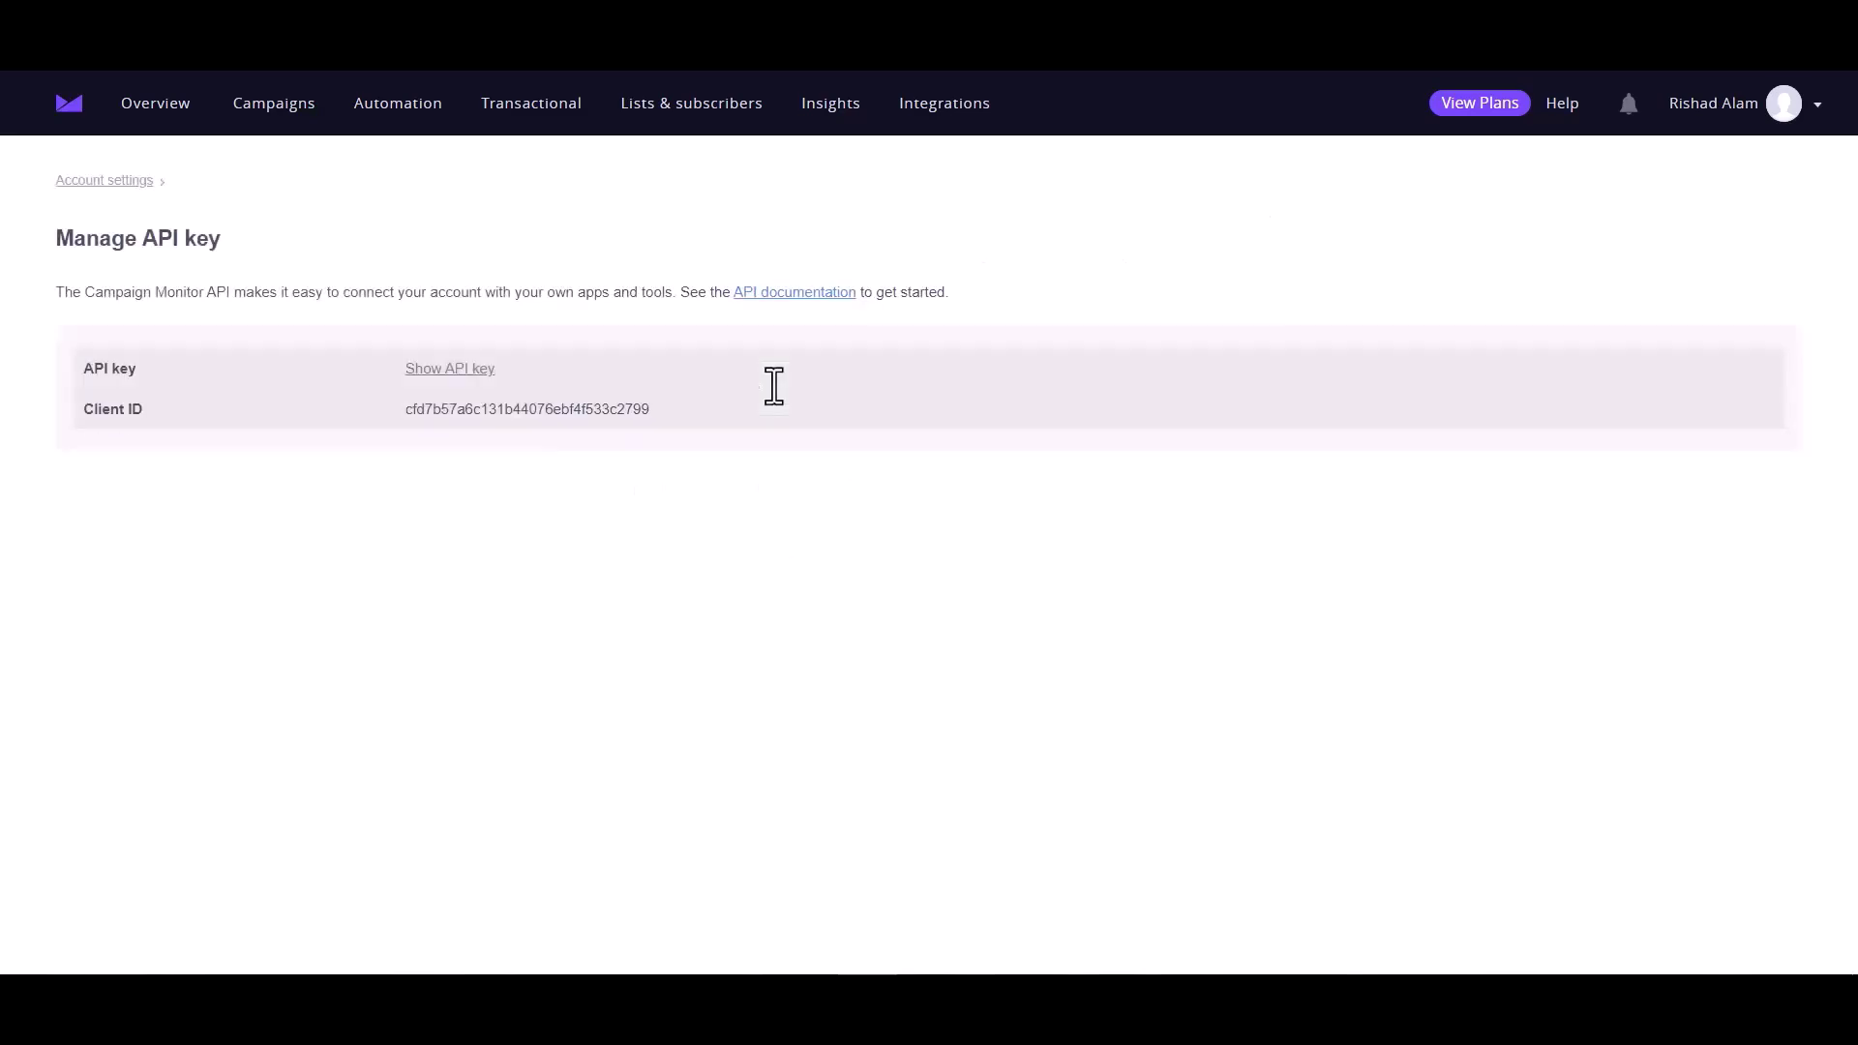
{"action": "double_click", "coordinate": [597, 370]}
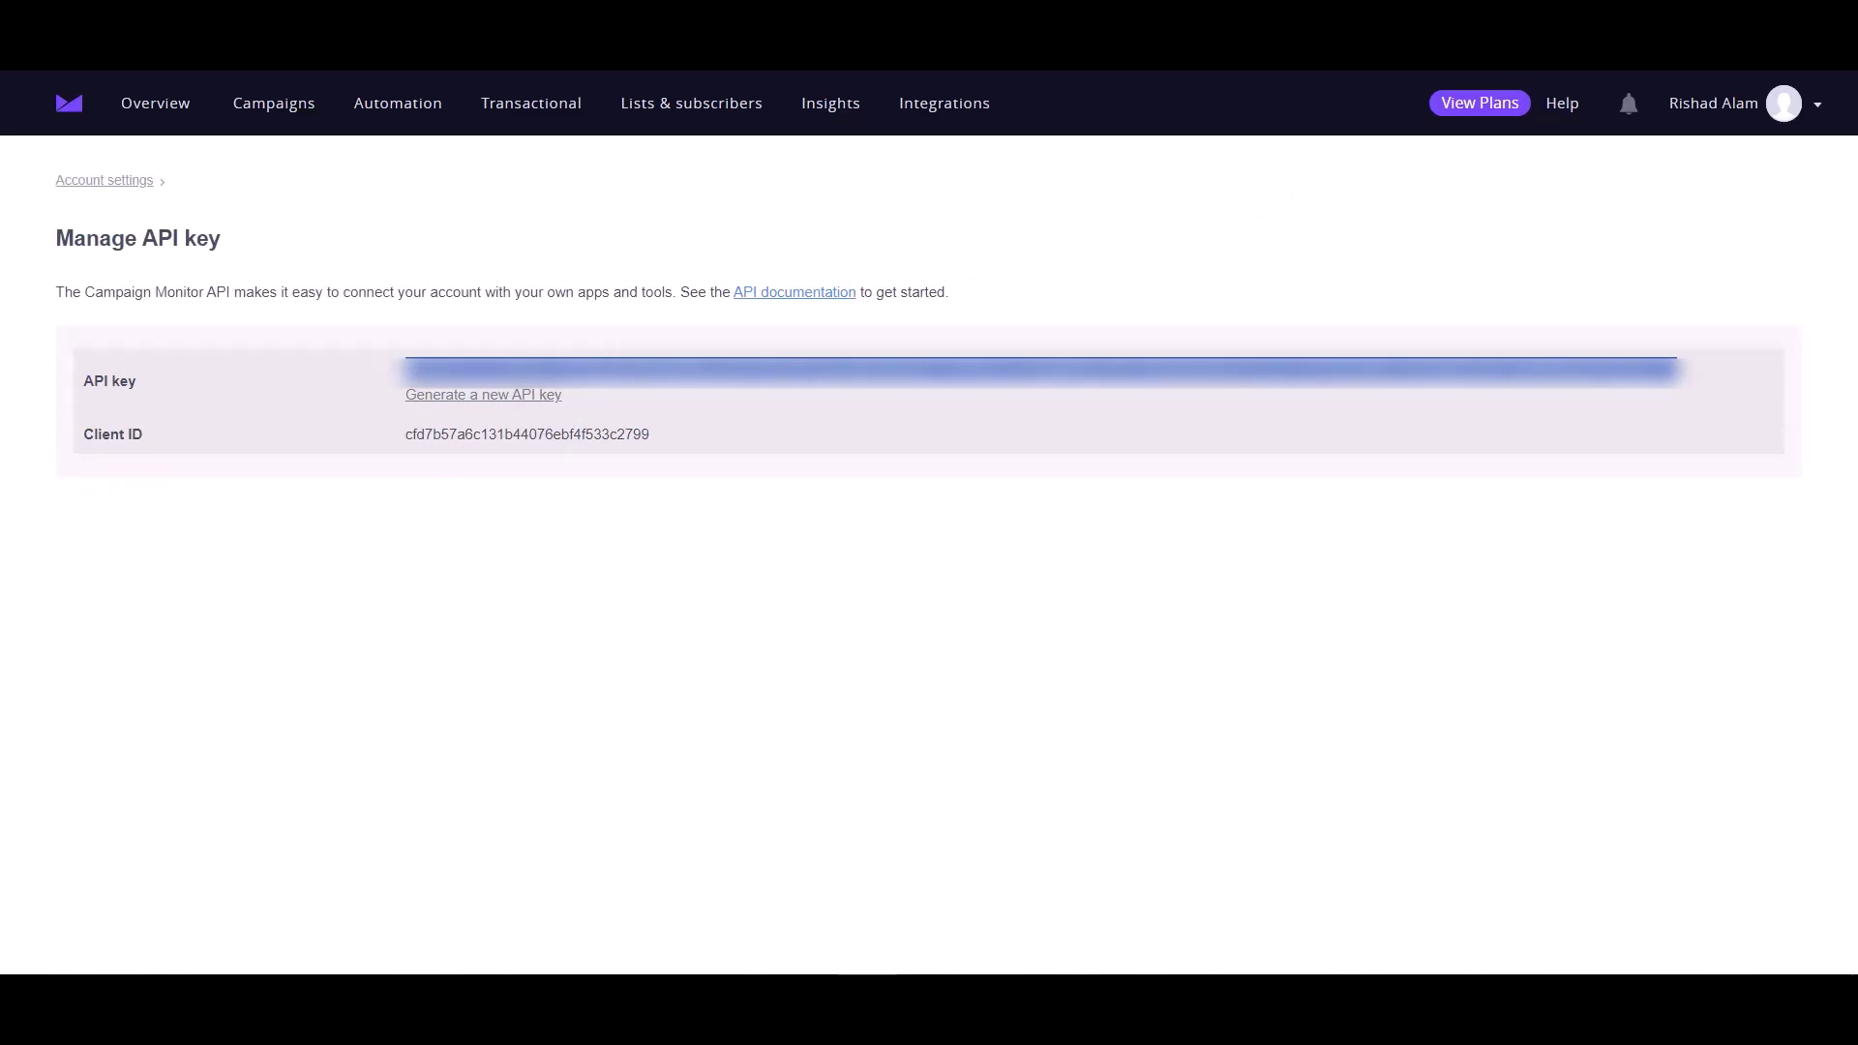
{"action": "key", "text": "ctrl+Tab"}
Paste the API key into Access Api Key, authorize Campaign Monitor, and continue to step 2
{"action": "left_click", "coordinate": [416, 497]}
{"action": "key", "text": "ctrl+v"}
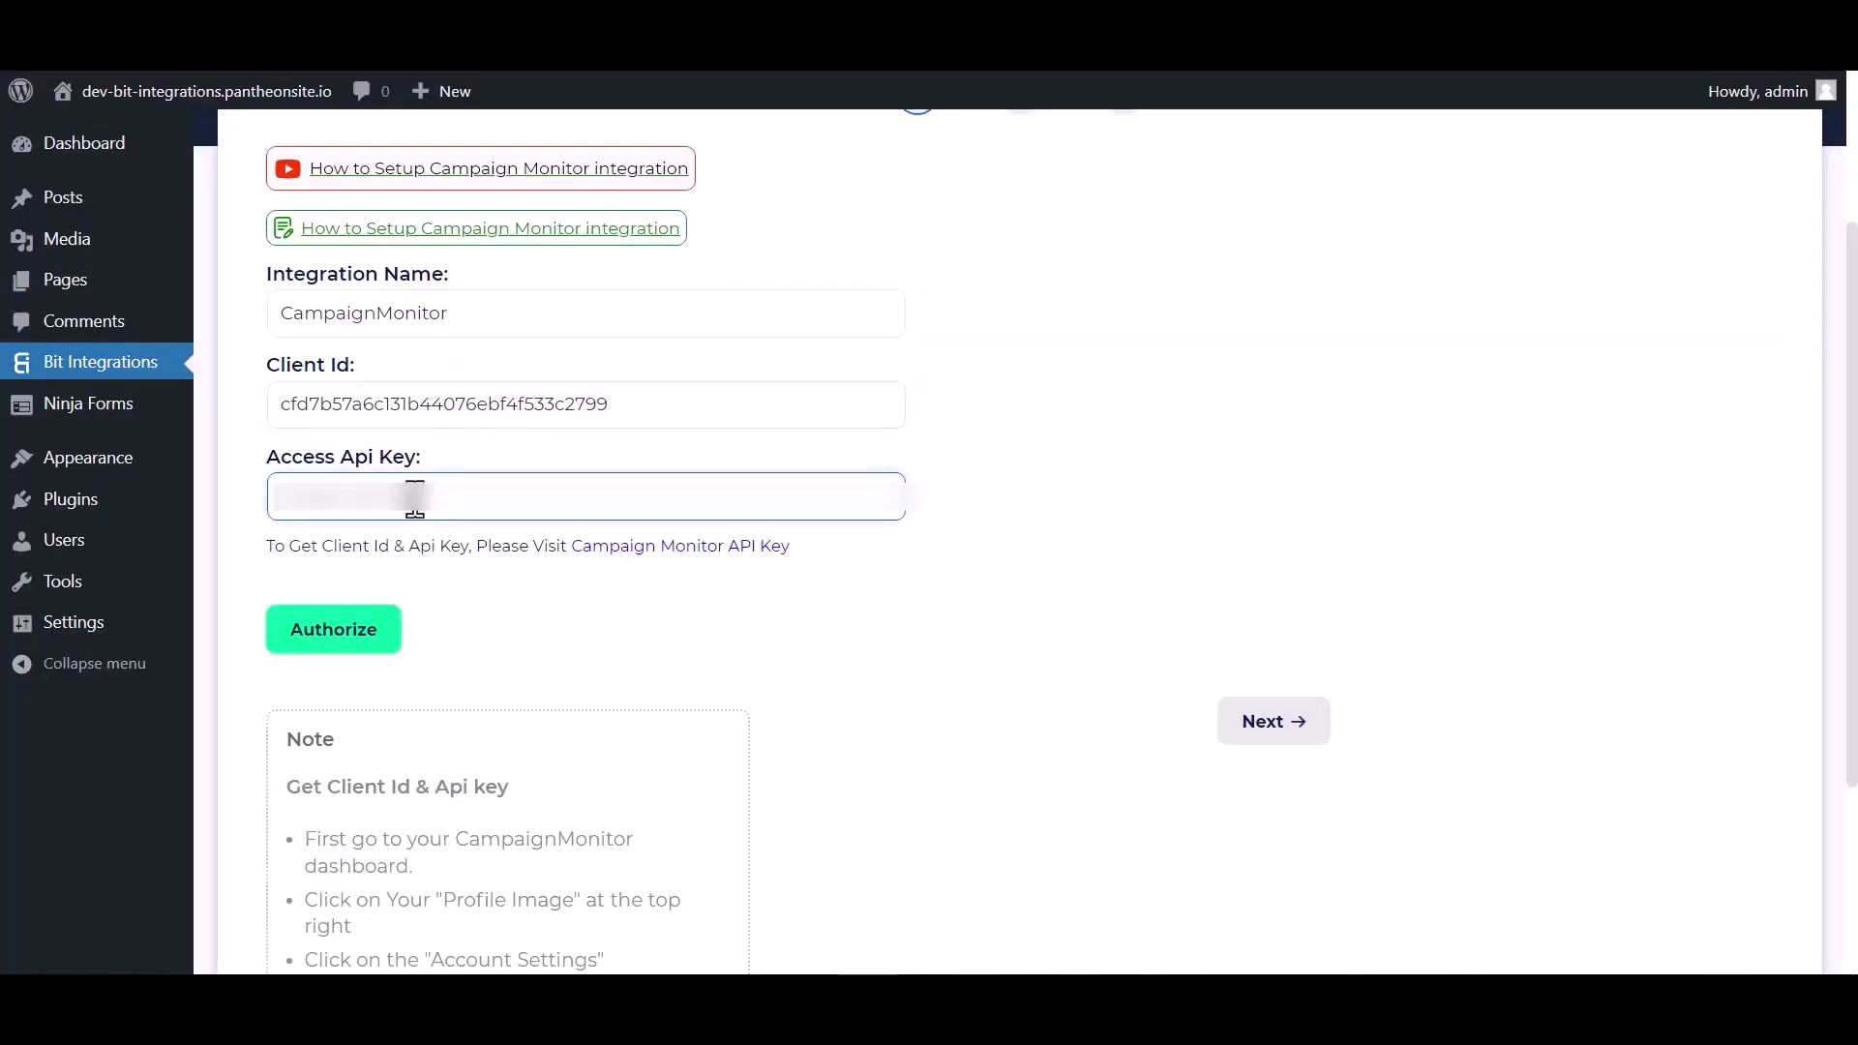
{"action": "left_click", "coordinate": [354, 634]}
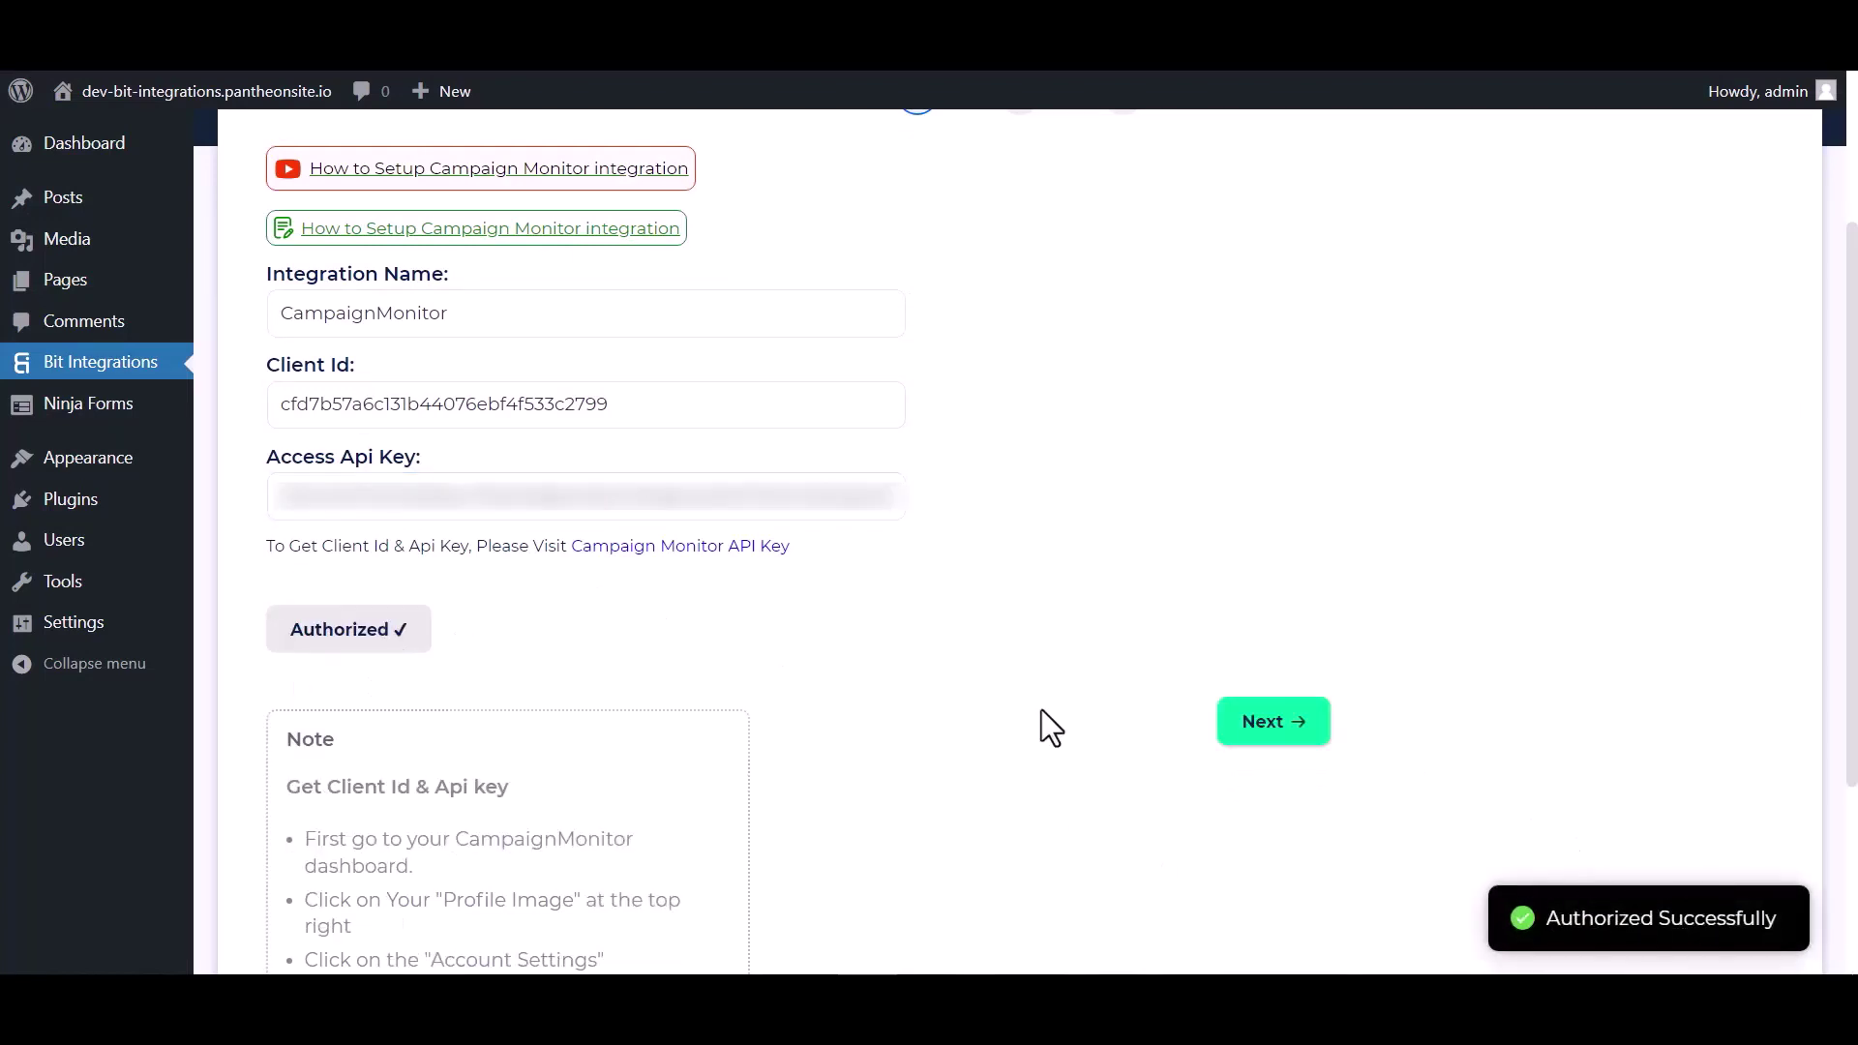
{"action": "left_click", "coordinate": [1243, 726]}
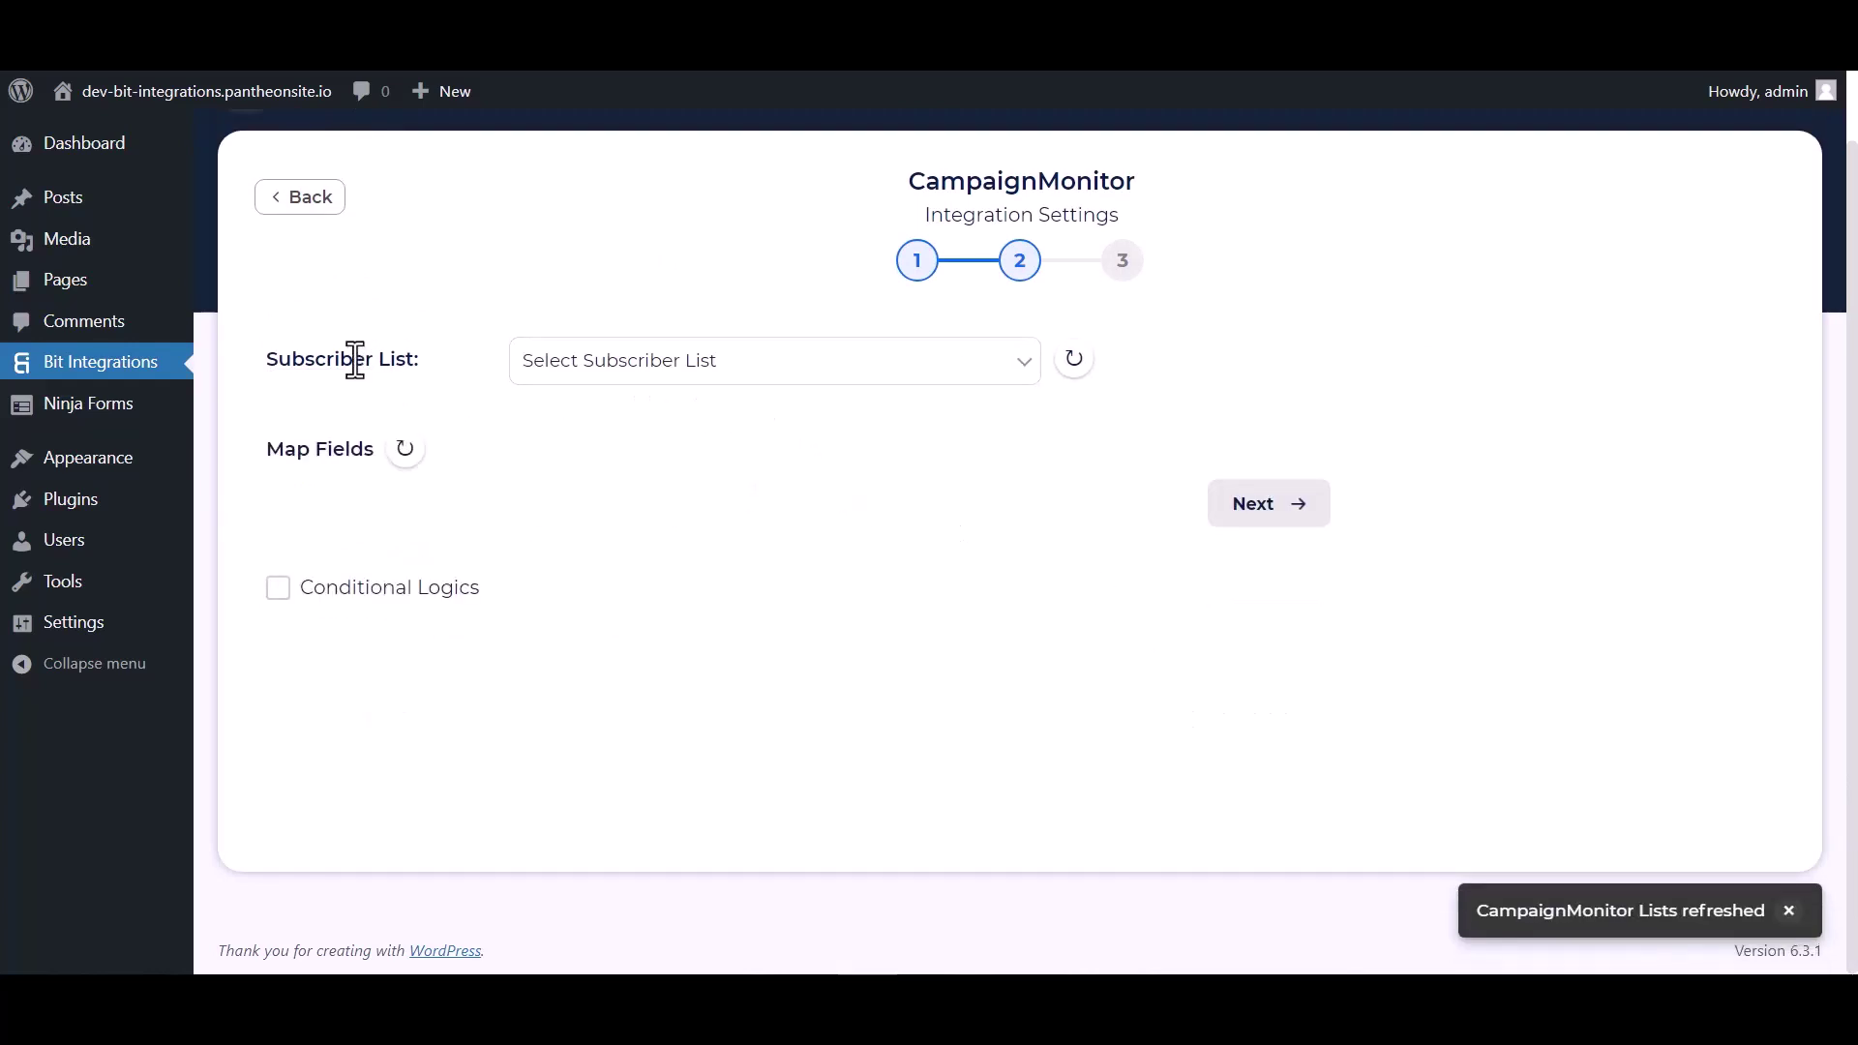
Choose the Bit Integrations subscriber list and map Email to Email Address
{"action": "left_click", "coordinate": [540, 386]}
{"action": "left_click", "coordinate": [577, 443]}
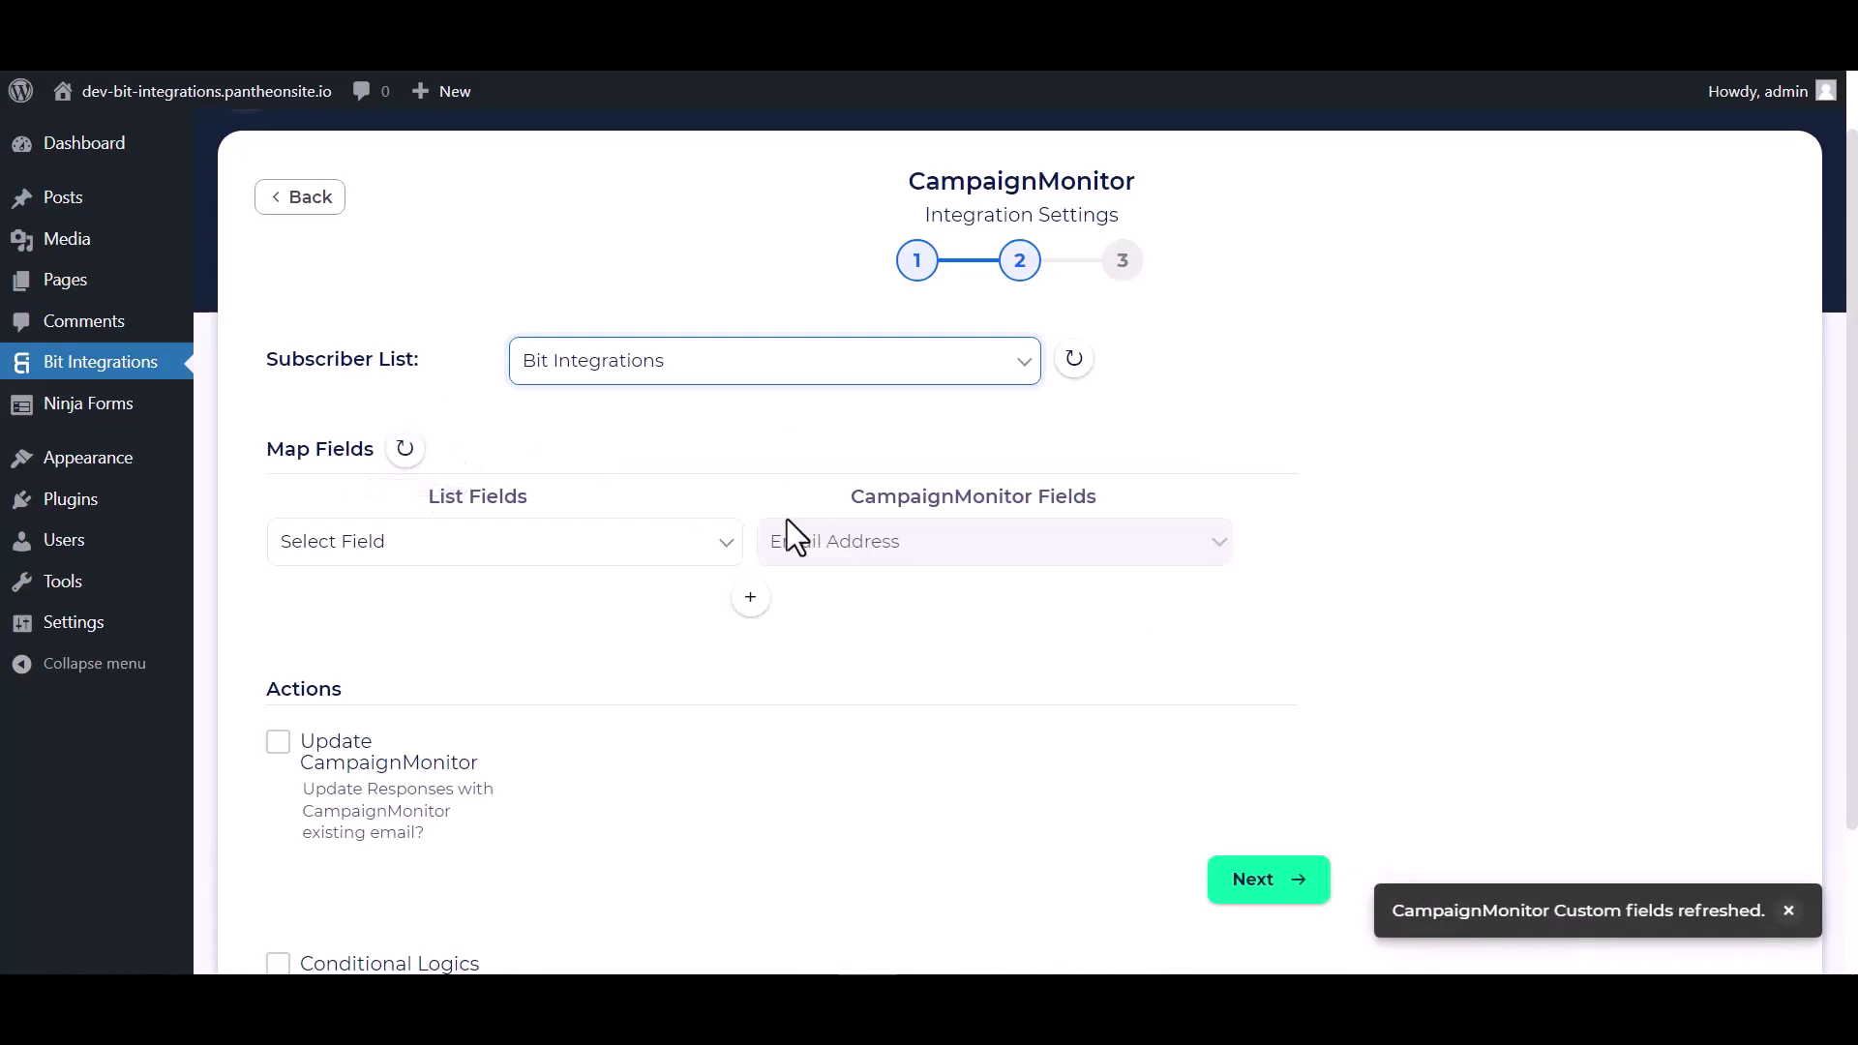
{"action": "scroll", "coordinate": [736, 467], "scroll_direction": "down", "scroll_amount": 2}
{"action": "left_click", "coordinate": [654, 438]}
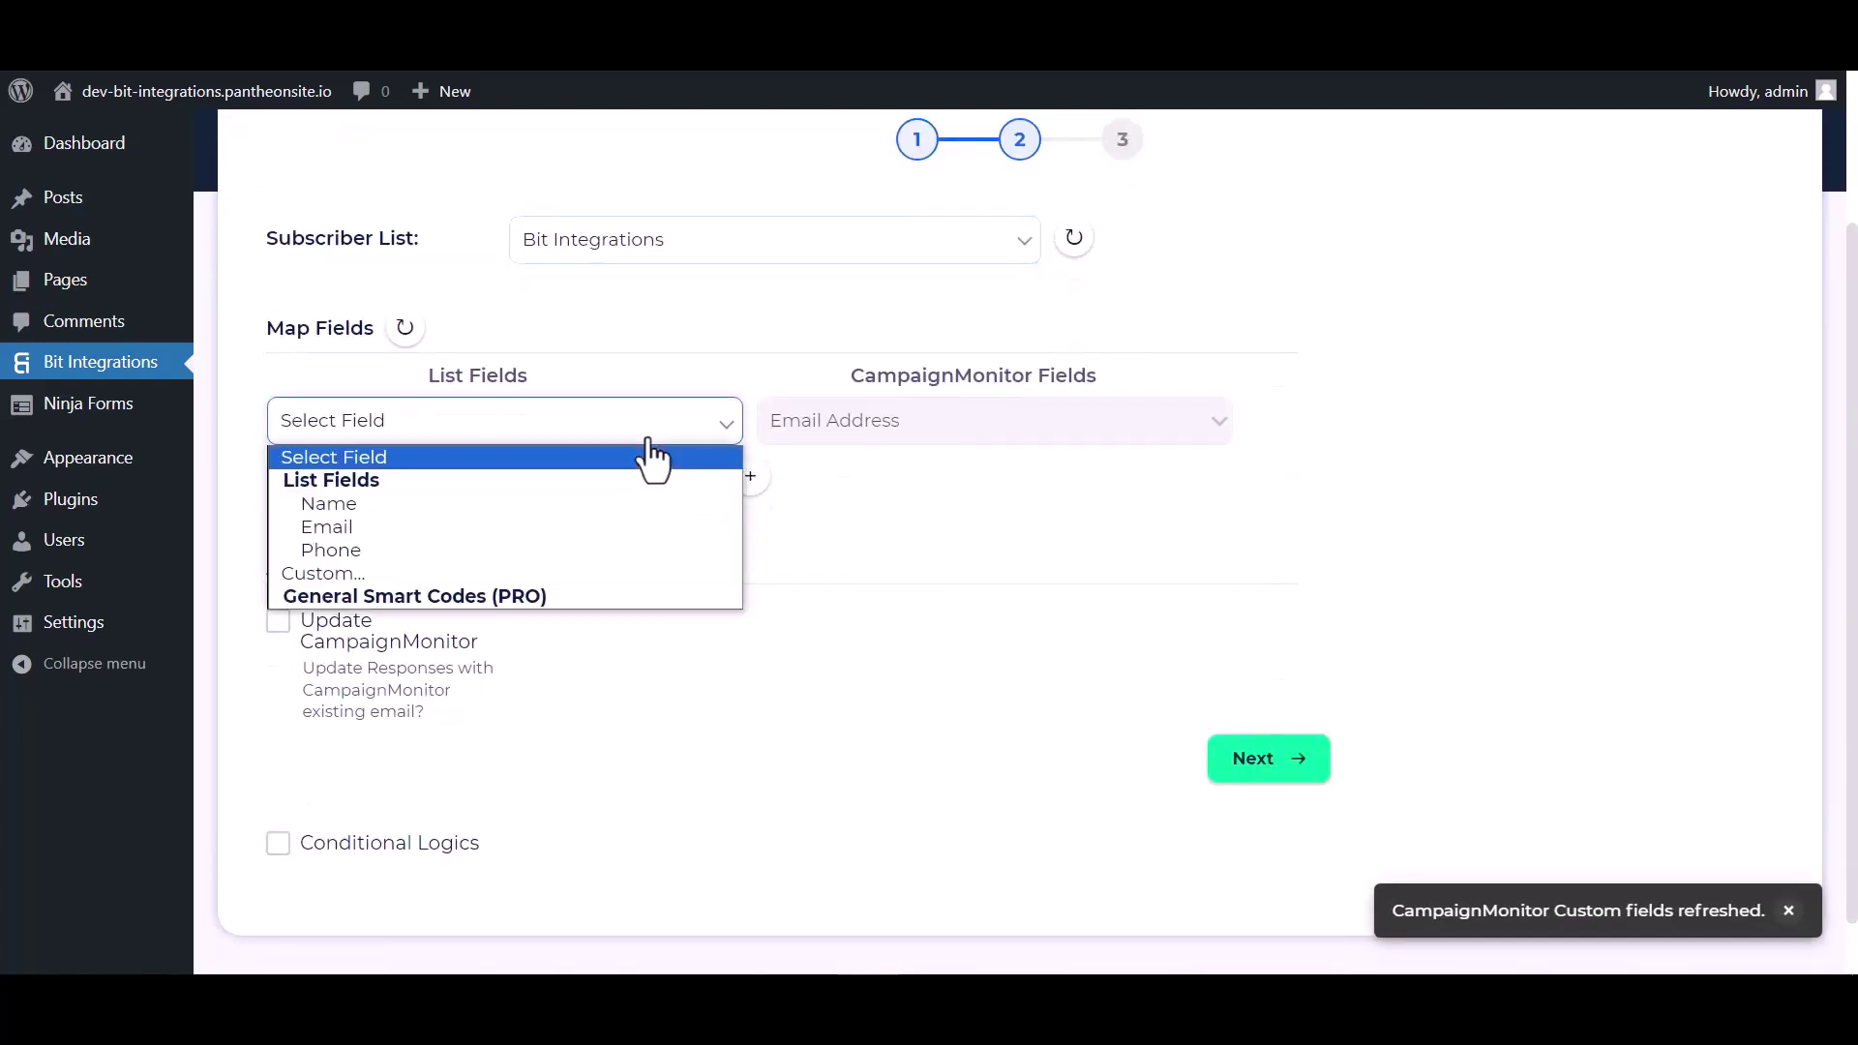
{"action": "left_click", "coordinate": [412, 526]}
Add mapping rows sending Name to Name and Phone to number
{"action": "left_click", "coordinate": [750, 475]}
{"action": "left_click", "coordinate": [827, 481]}
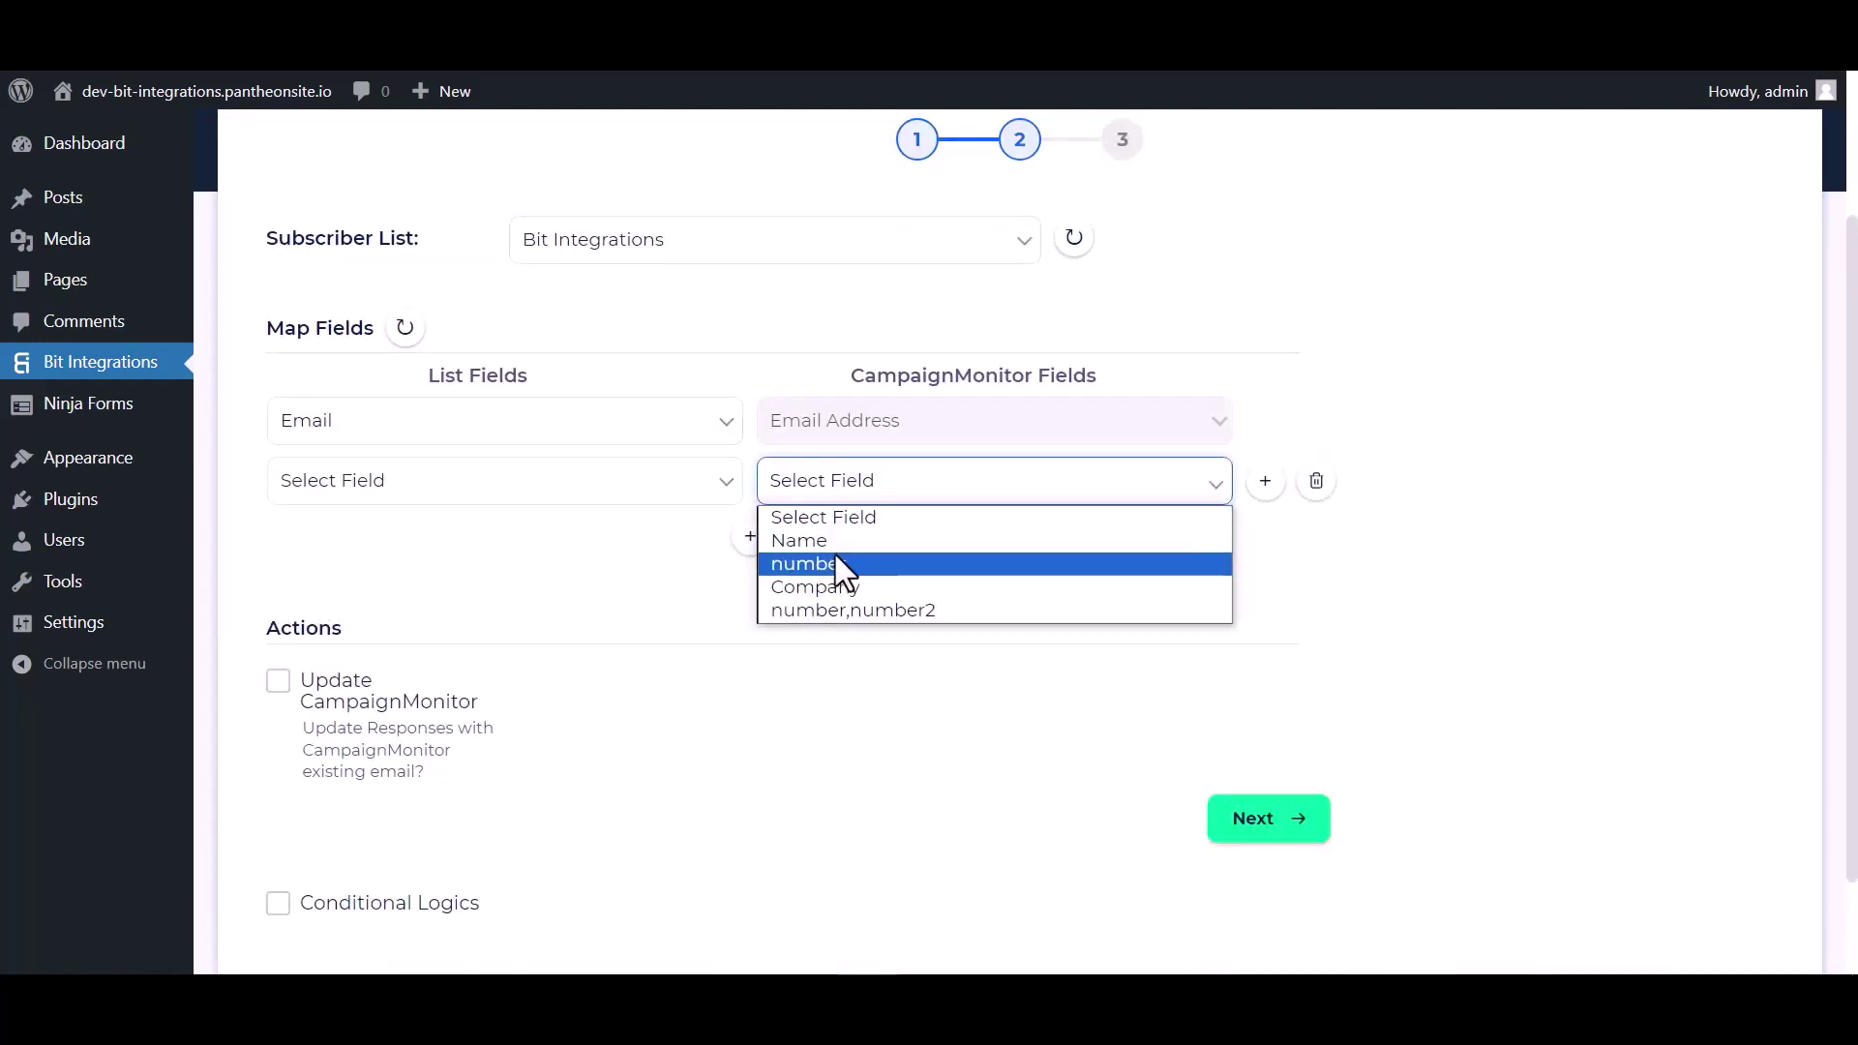
{"action": "left_click", "coordinate": [834, 557]}
{"action": "left_click", "coordinate": [818, 481]}
{"action": "left_click", "coordinate": [800, 538]}
{"action": "left_click", "coordinate": [610, 484]}
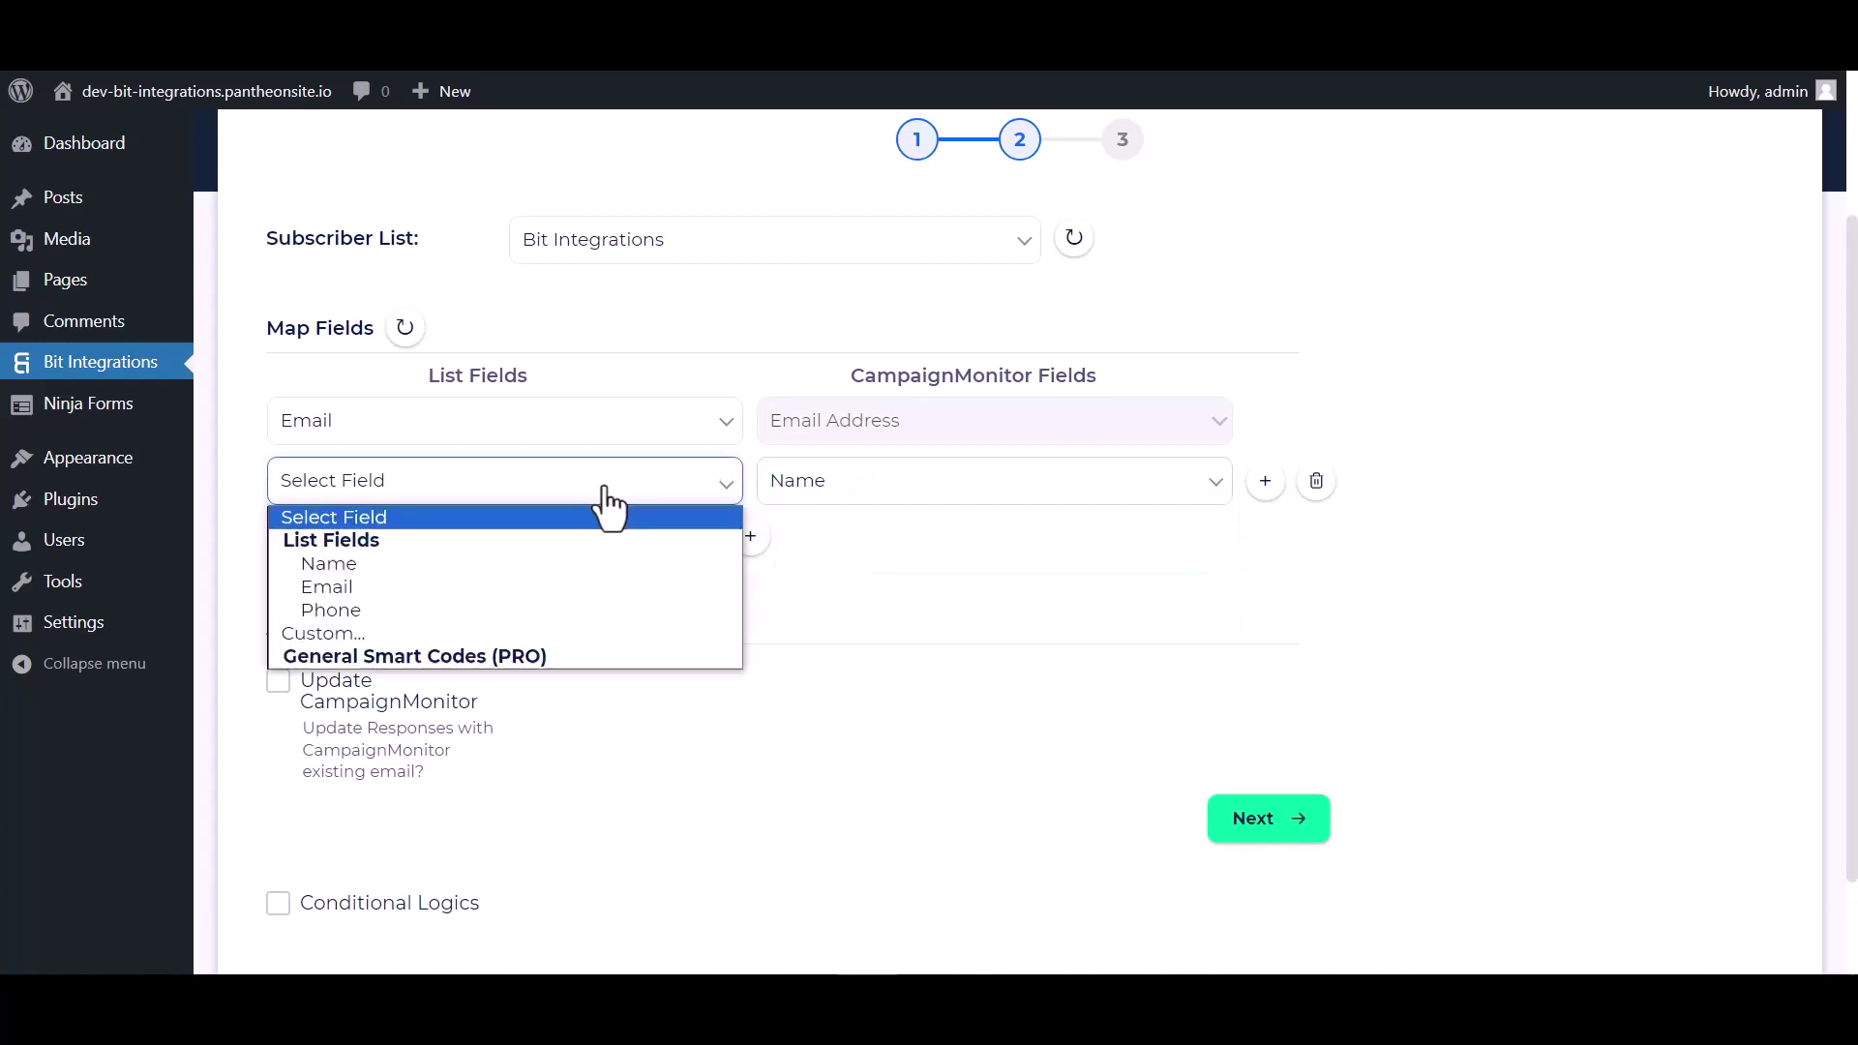
{"action": "left_click", "coordinate": [355, 563]}
{"action": "left_click", "coordinate": [751, 536]}
{"action": "left_click", "coordinate": [780, 542]}
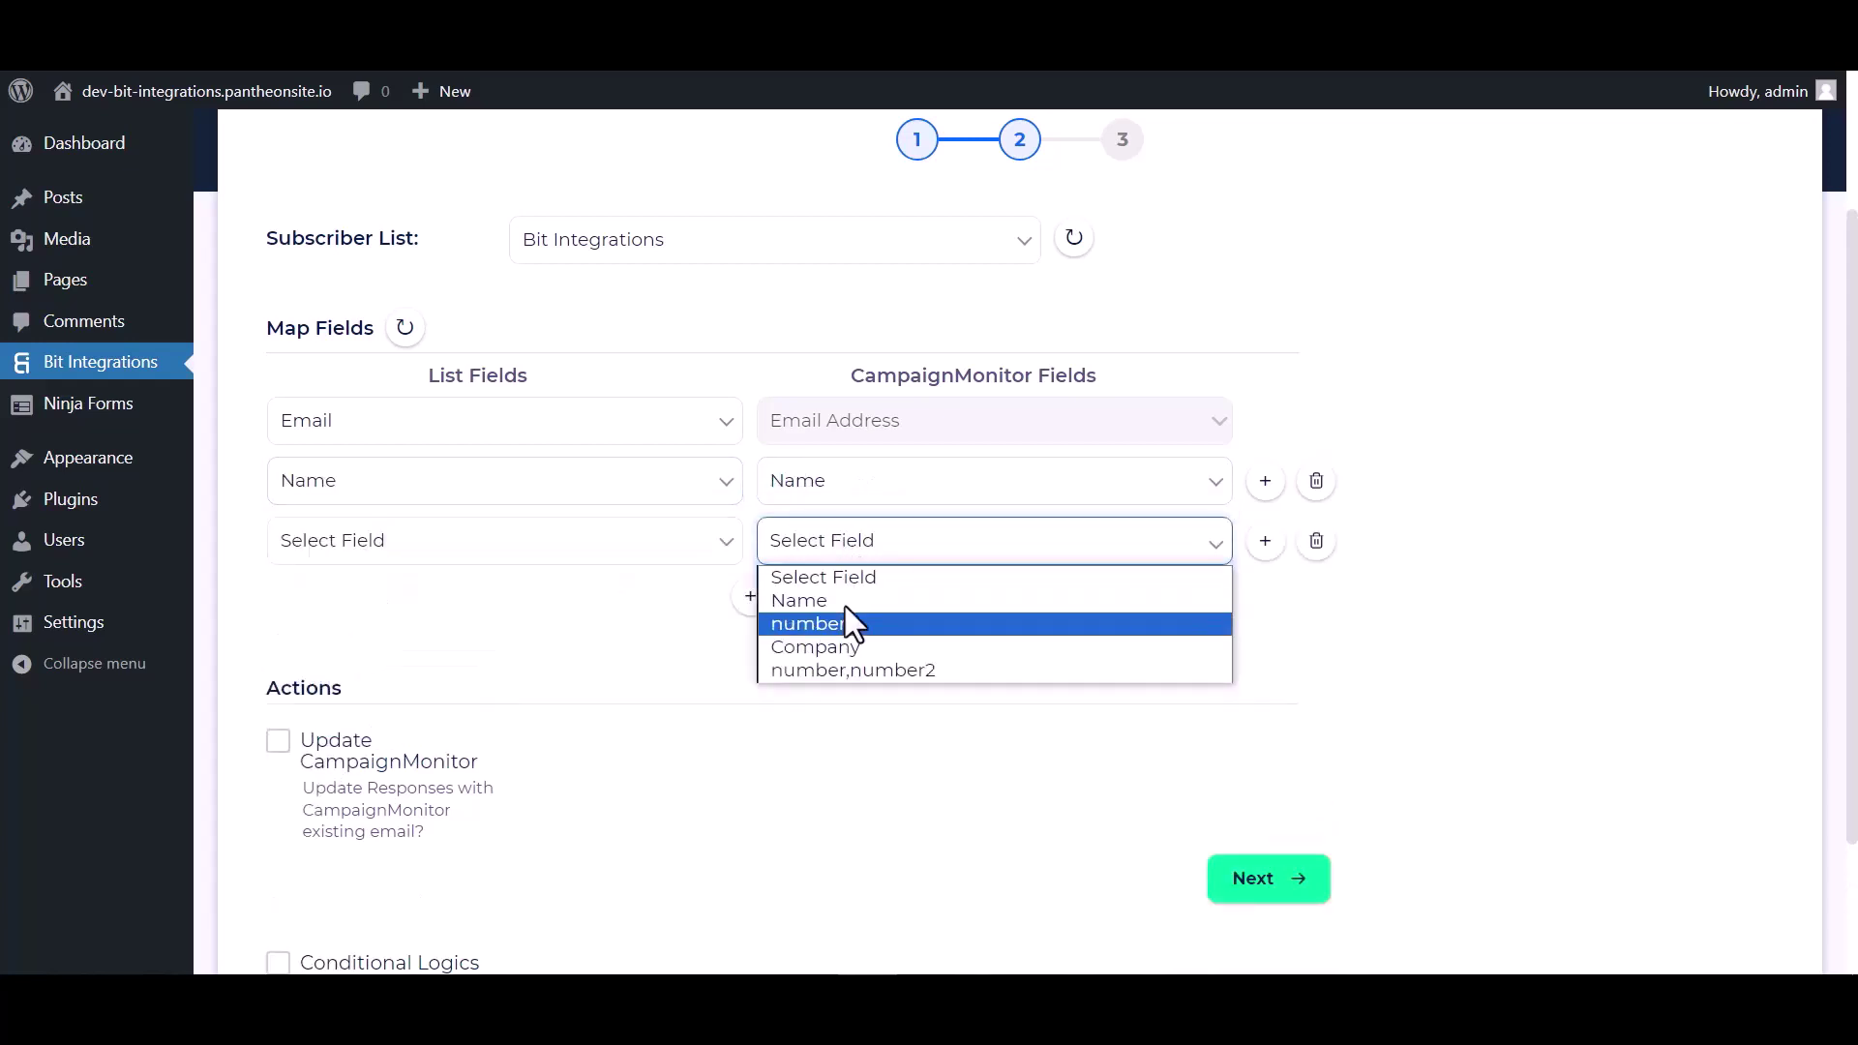
{"action": "left_click", "coordinate": [825, 627]}
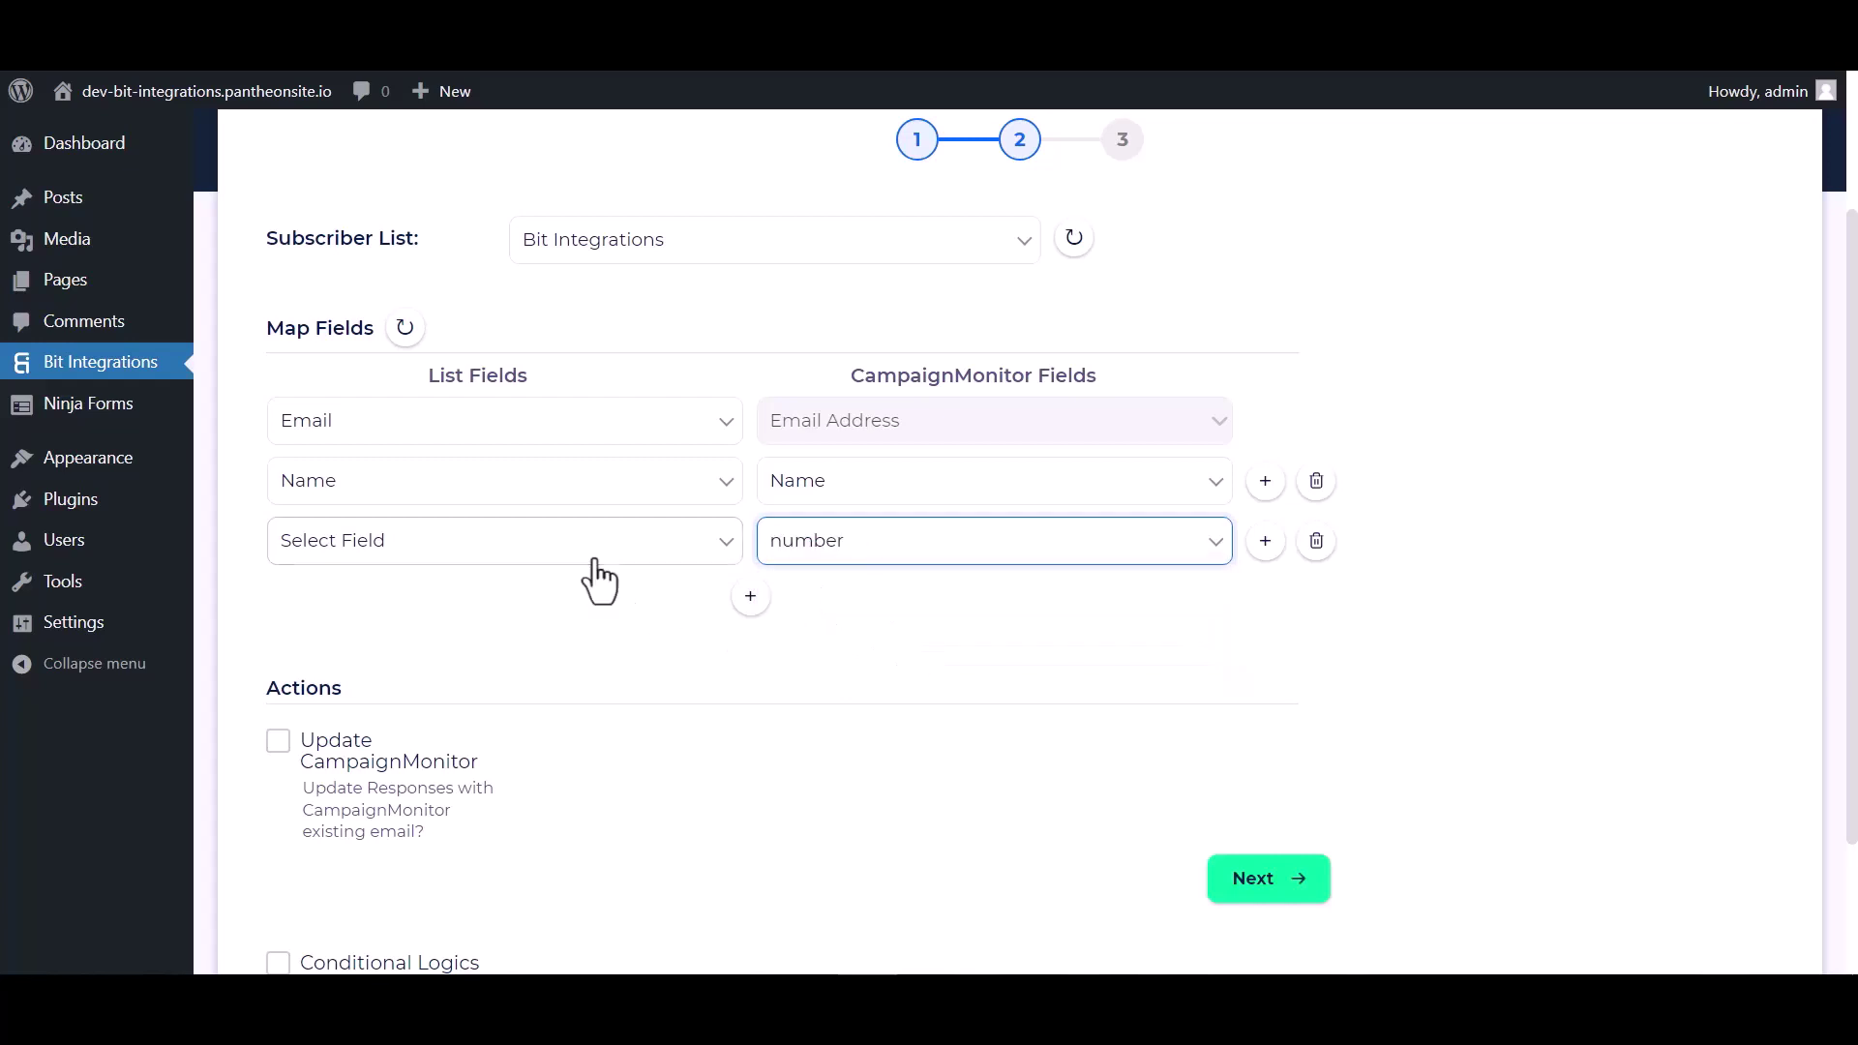
{"action": "left_click", "coordinate": [586, 552]}
{"action": "left_click", "coordinate": [330, 667]}
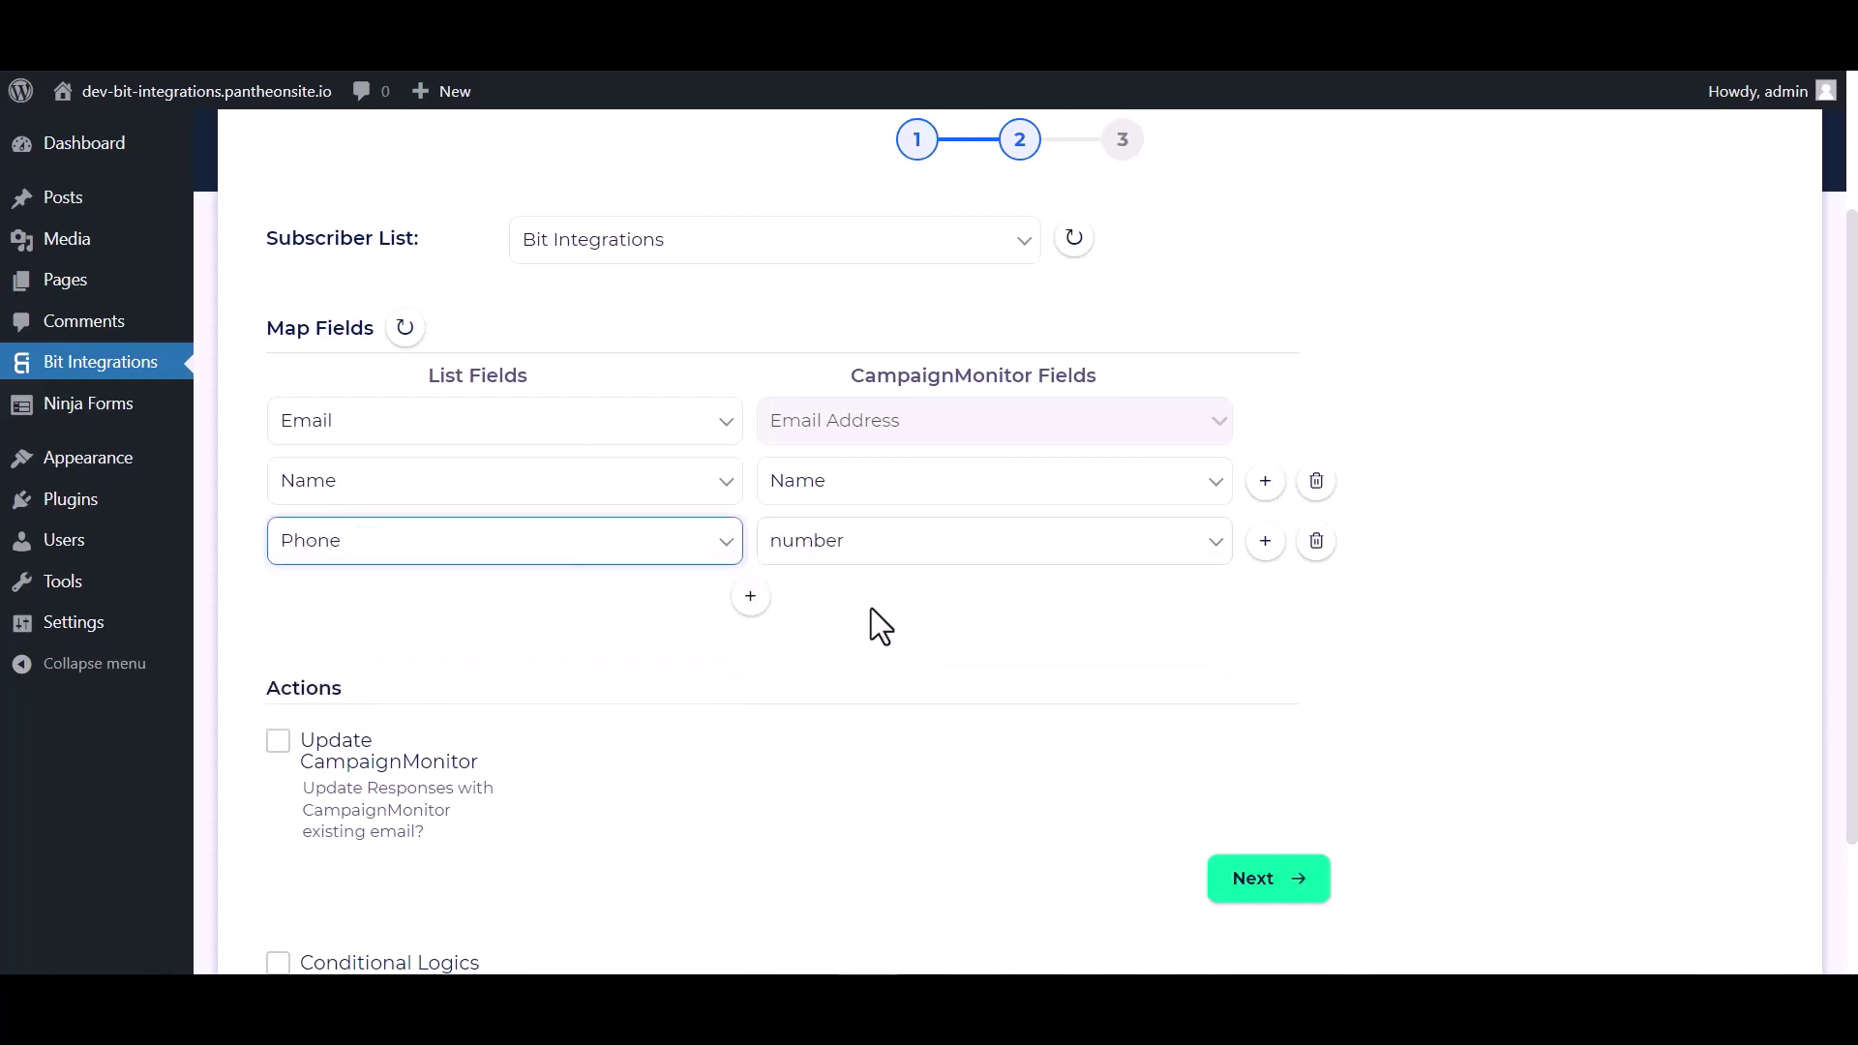
Leave Conditional Logics off, go to the final step, and Finish & Save the integration
{"action": "scroll", "coordinate": [871, 608], "scroll_direction": "down", "scroll_amount": 1}
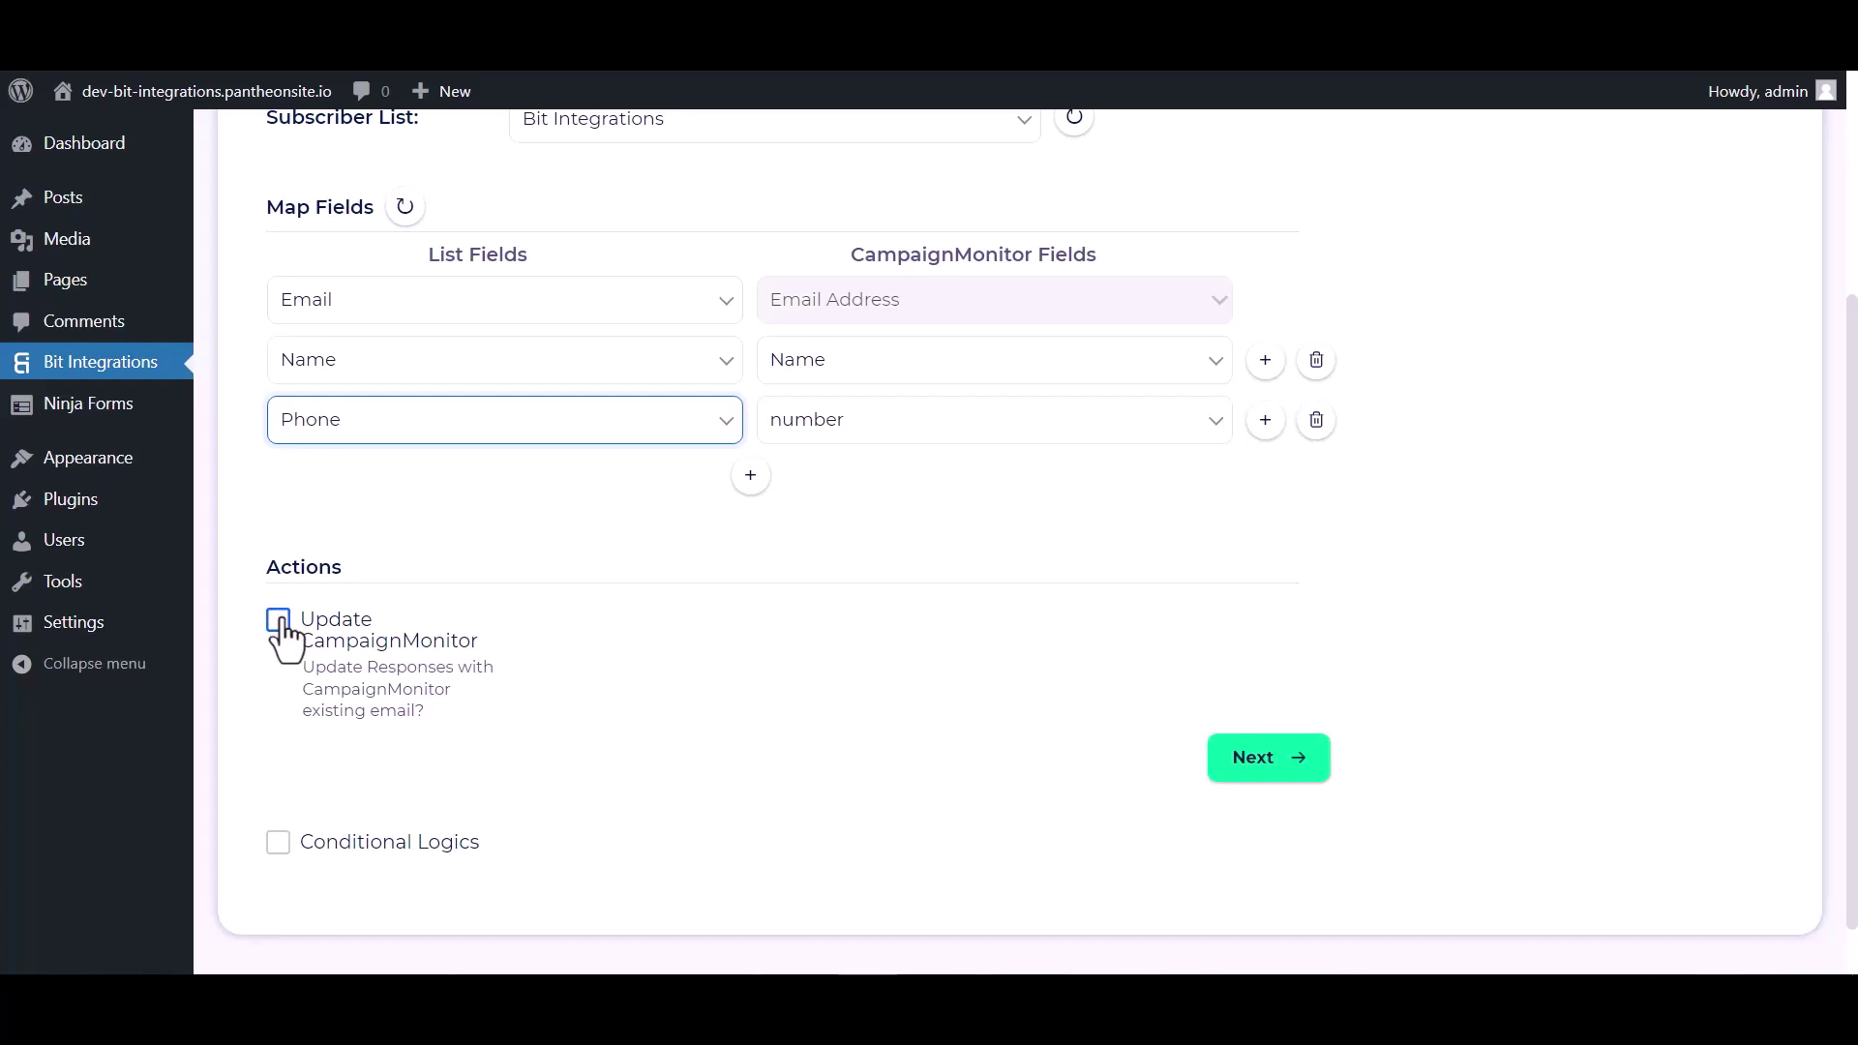
{"action": "scroll", "coordinate": [281, 639], "scroll_direction": "down", "scroll_amount": 1}
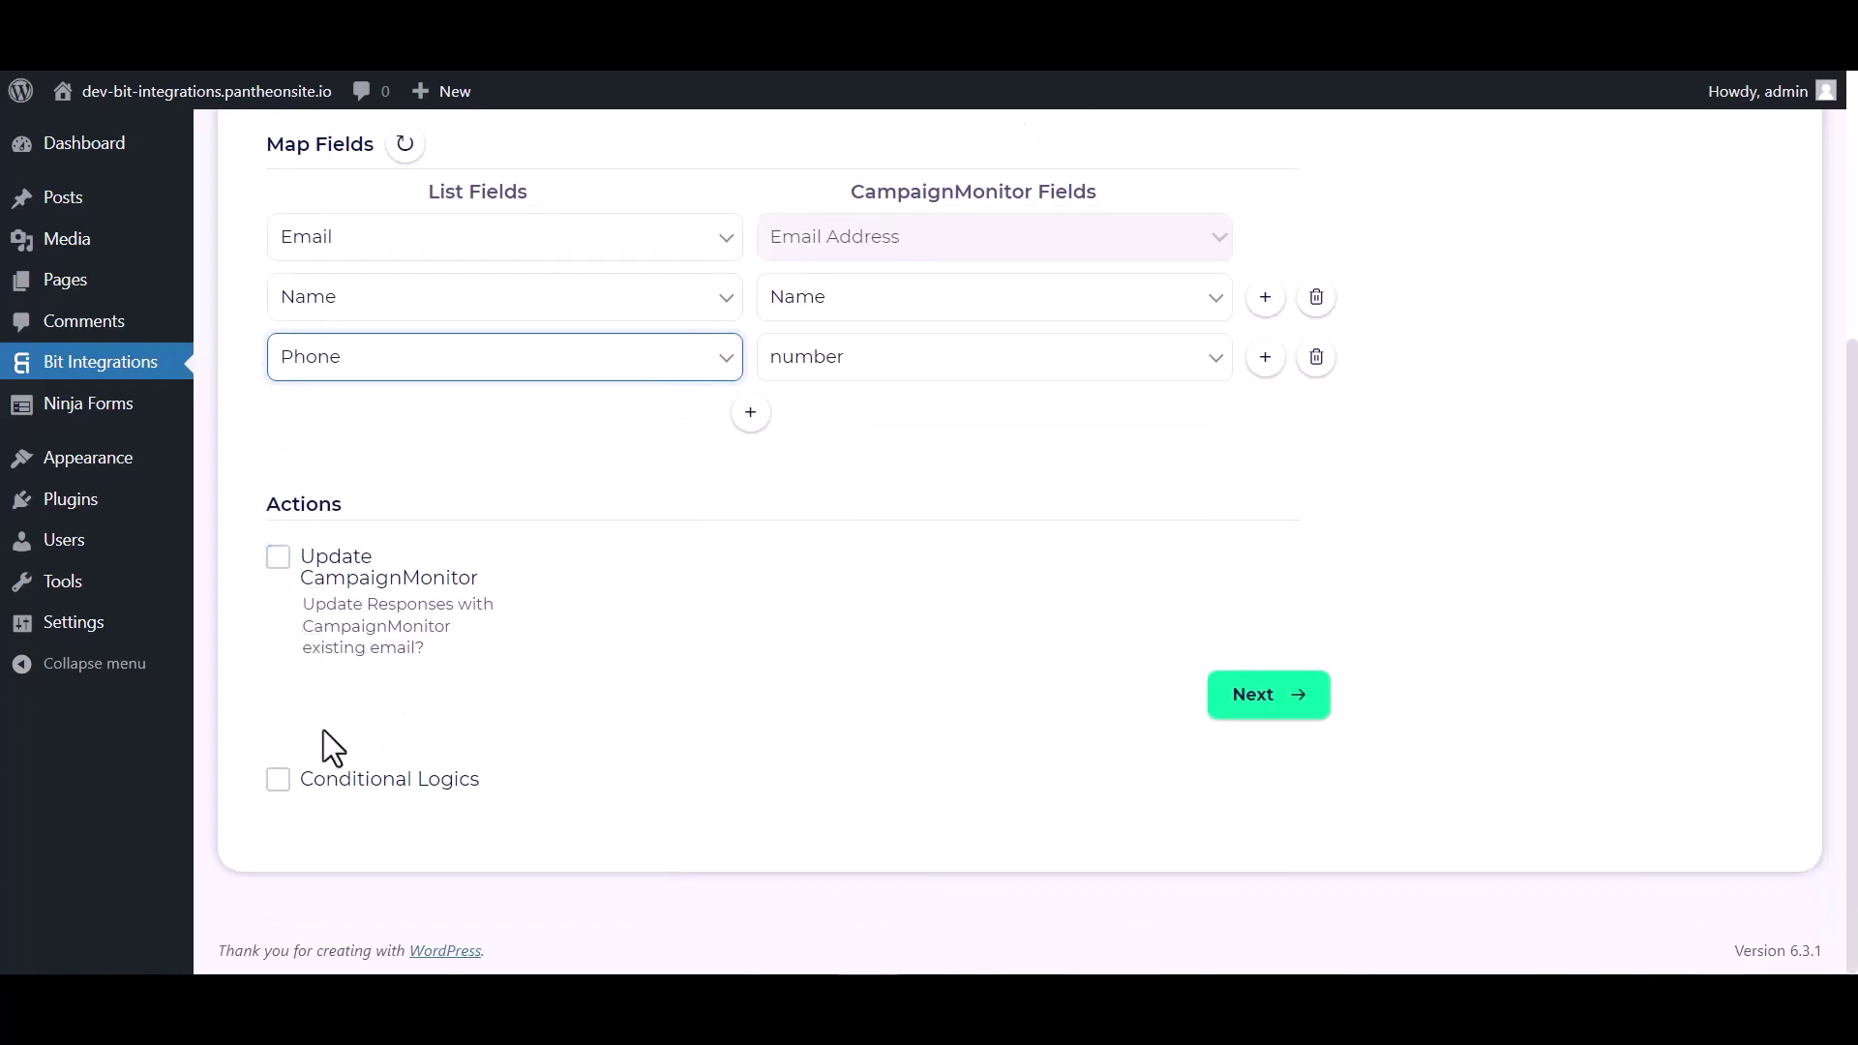
{"action": "left_click", "coordinate": [278, 779]}
{"action": "scroll", "coordinate": [477, 730], "scroll_direction": "down", "scroll_amount": 3}
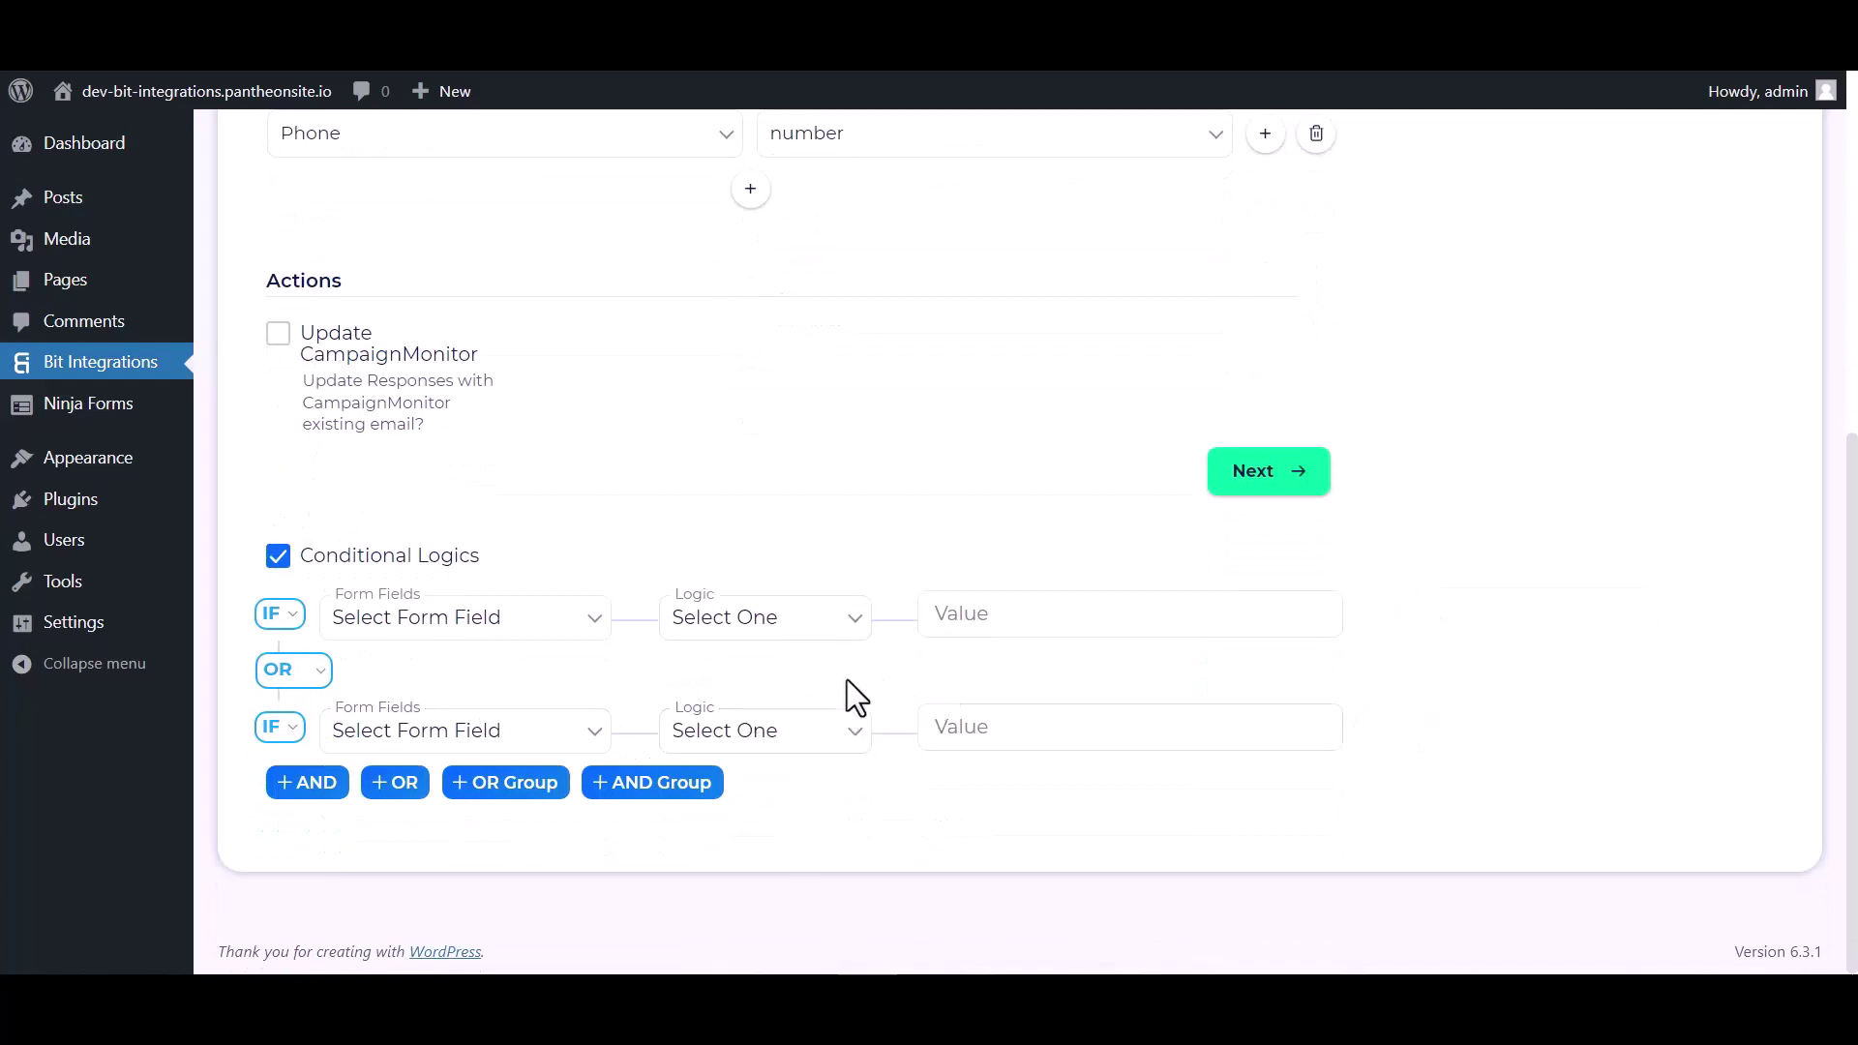
{"action": "left_click", "coordinate": [278, 557]}
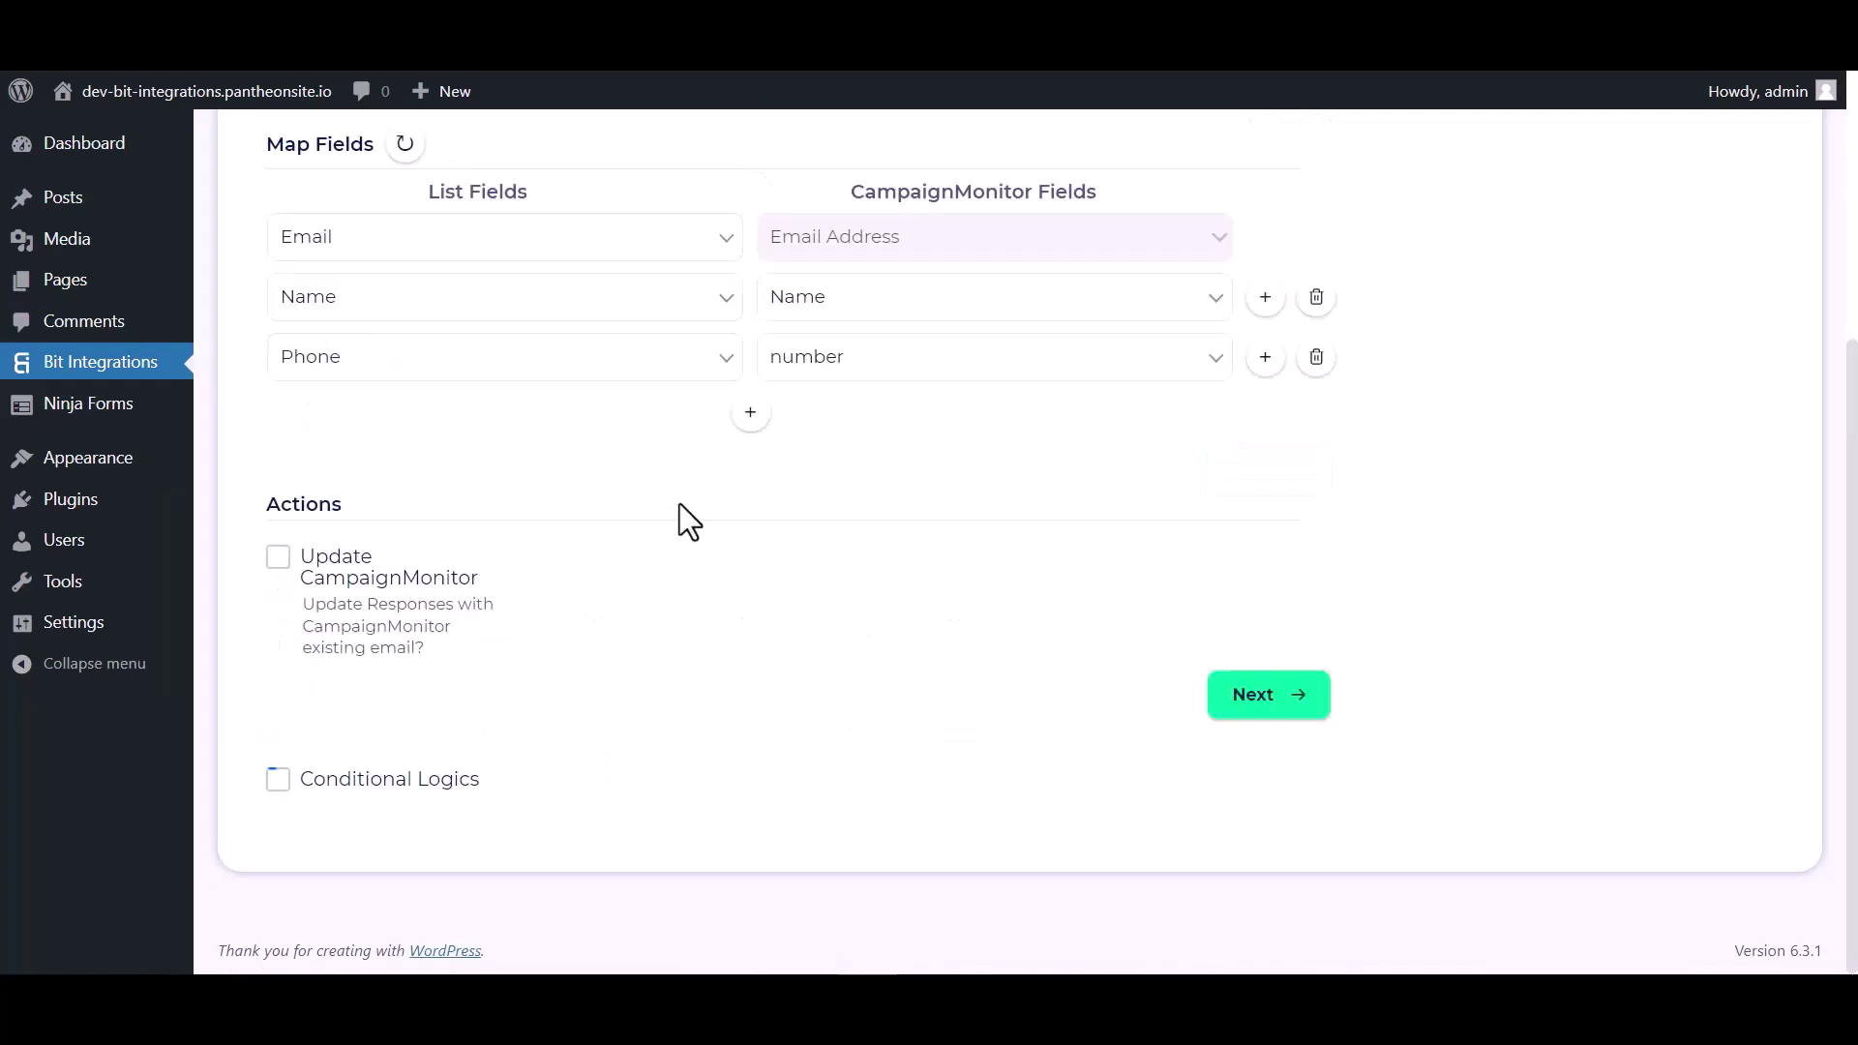
{"action": "left_click", "coordinate": [1239, 708]}
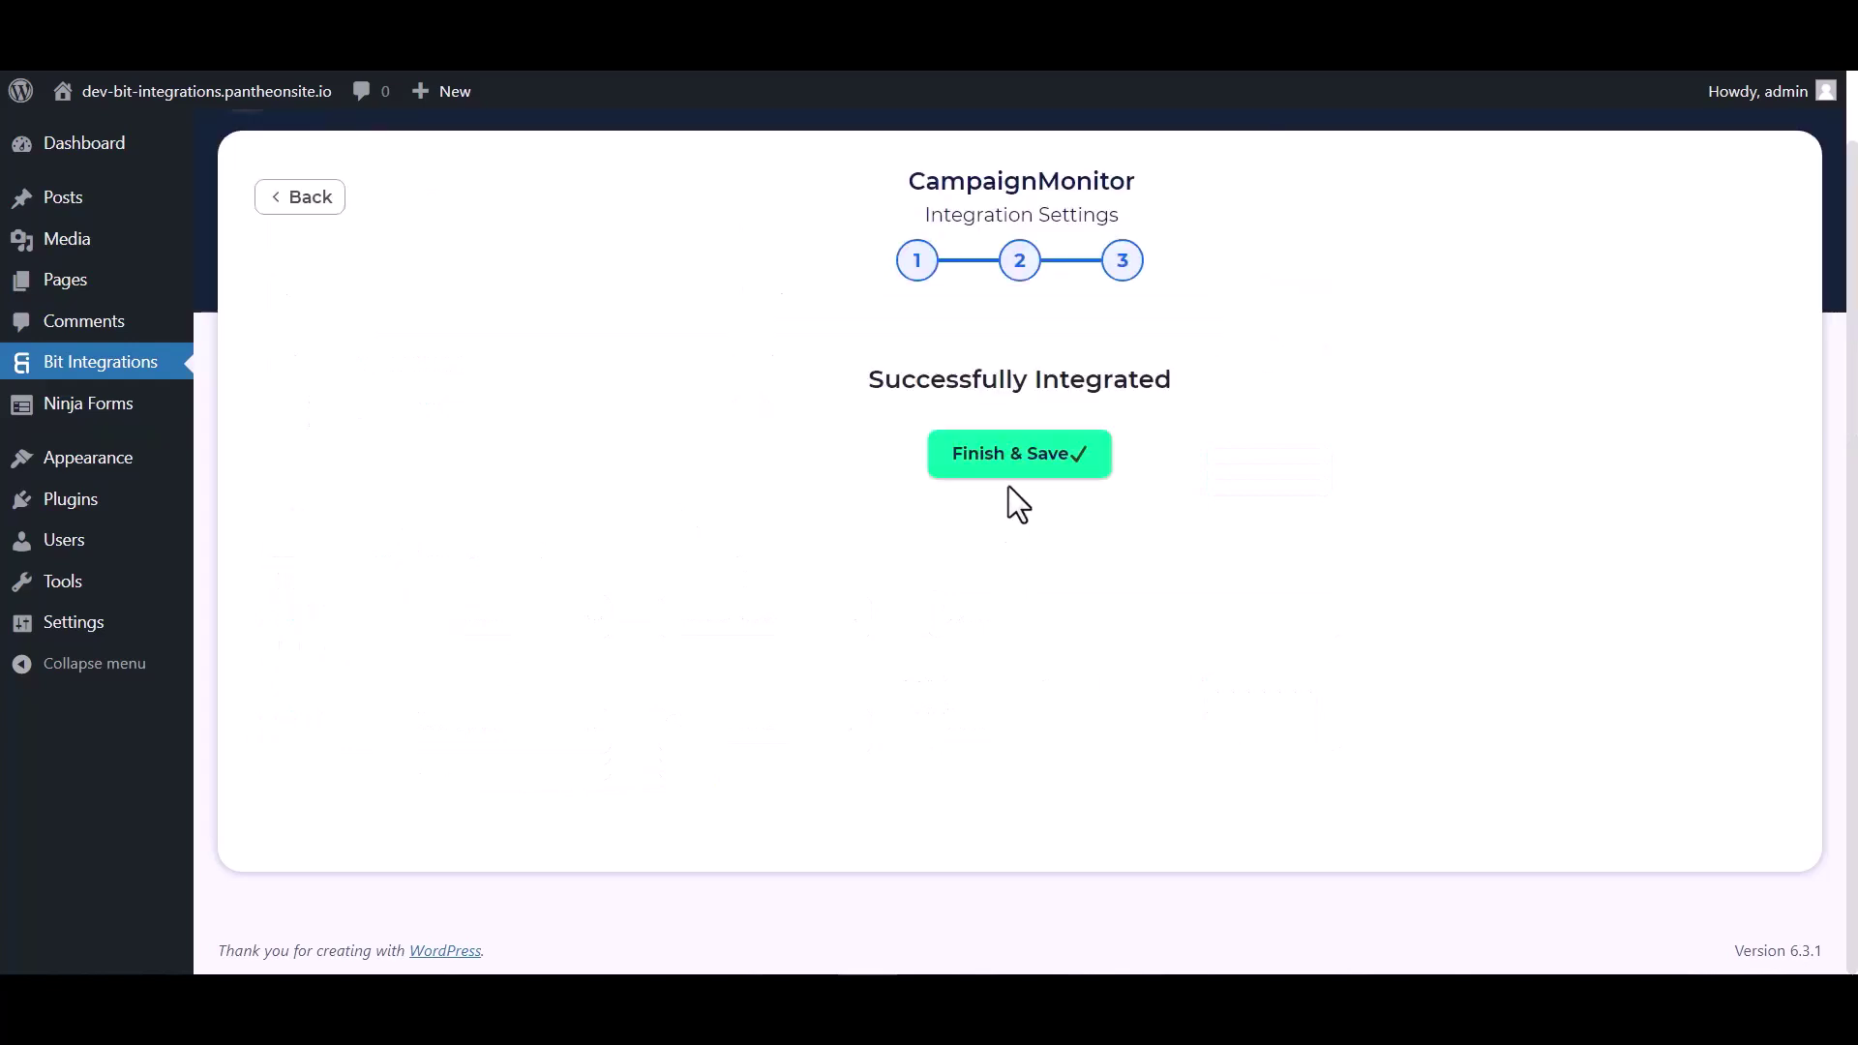
{"action": "left_click", "coordinate": [1015, 487]}
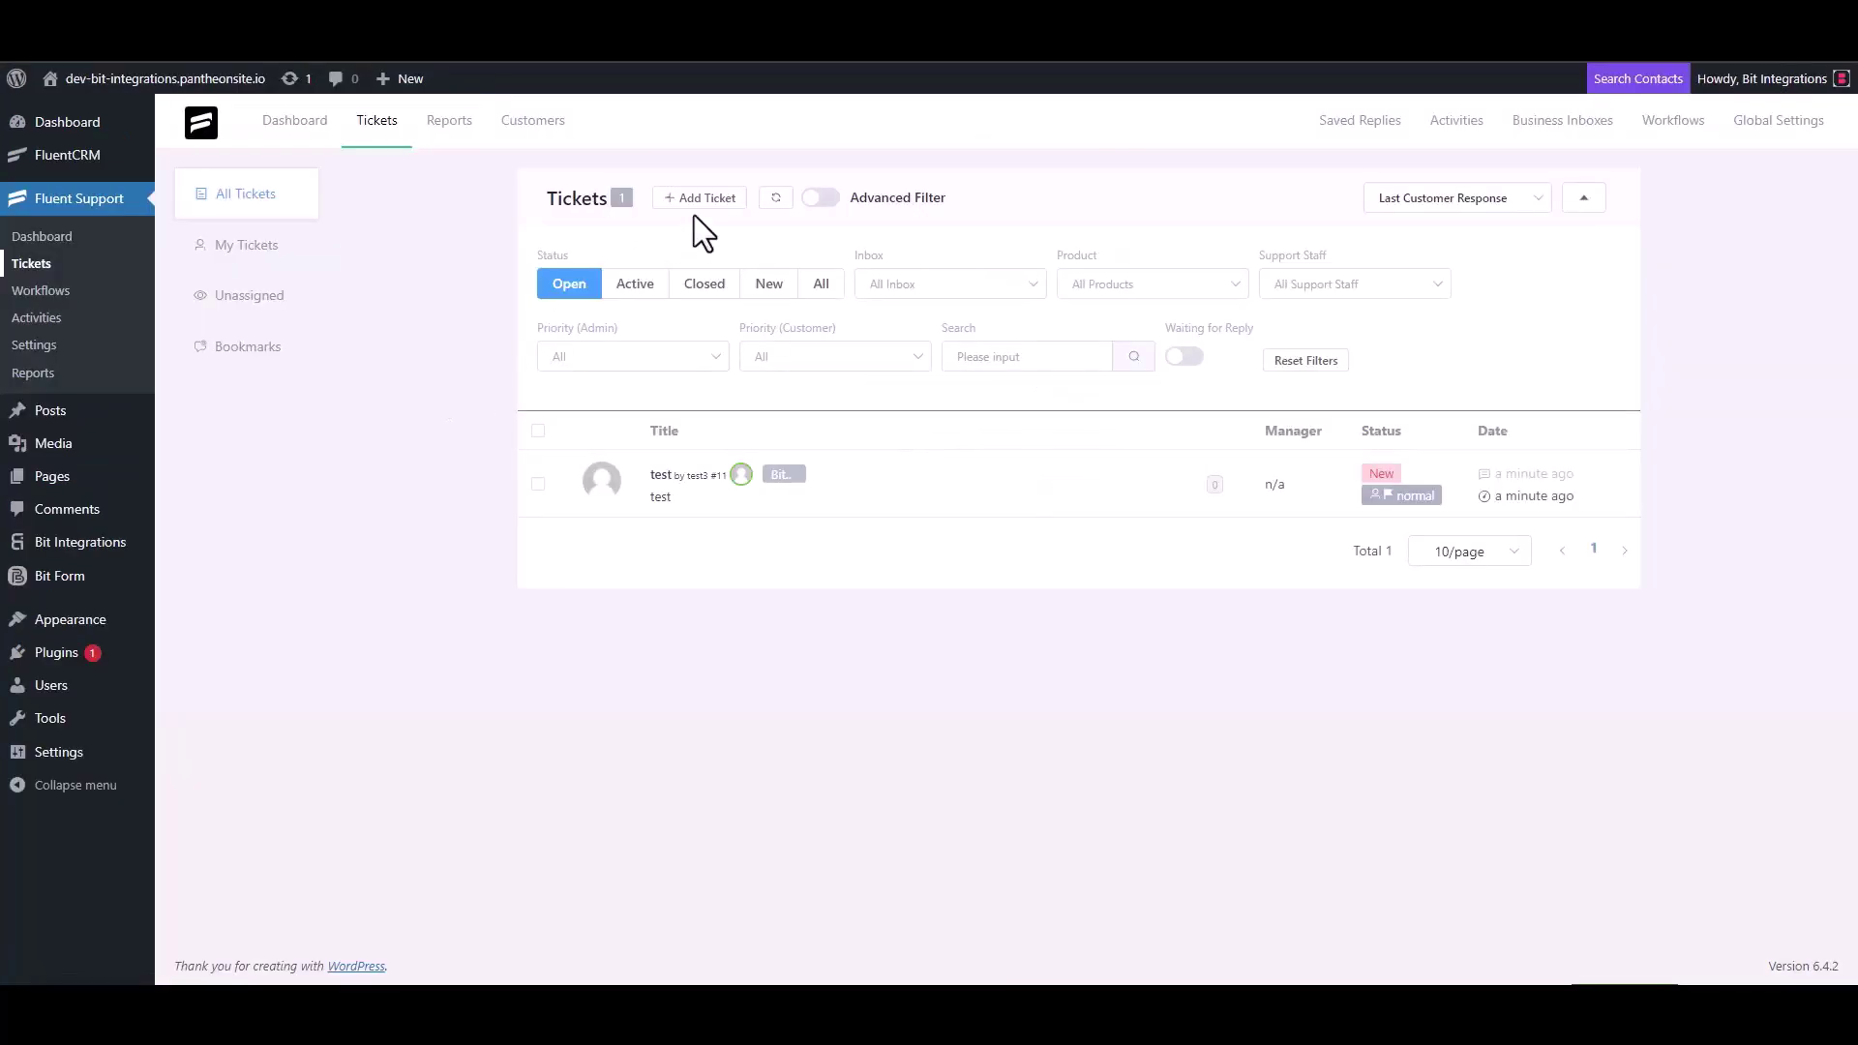
Start a new ticket and search for a contact by the support e-mail address
{"action": "left_click", "coordinate": [697, 199]}
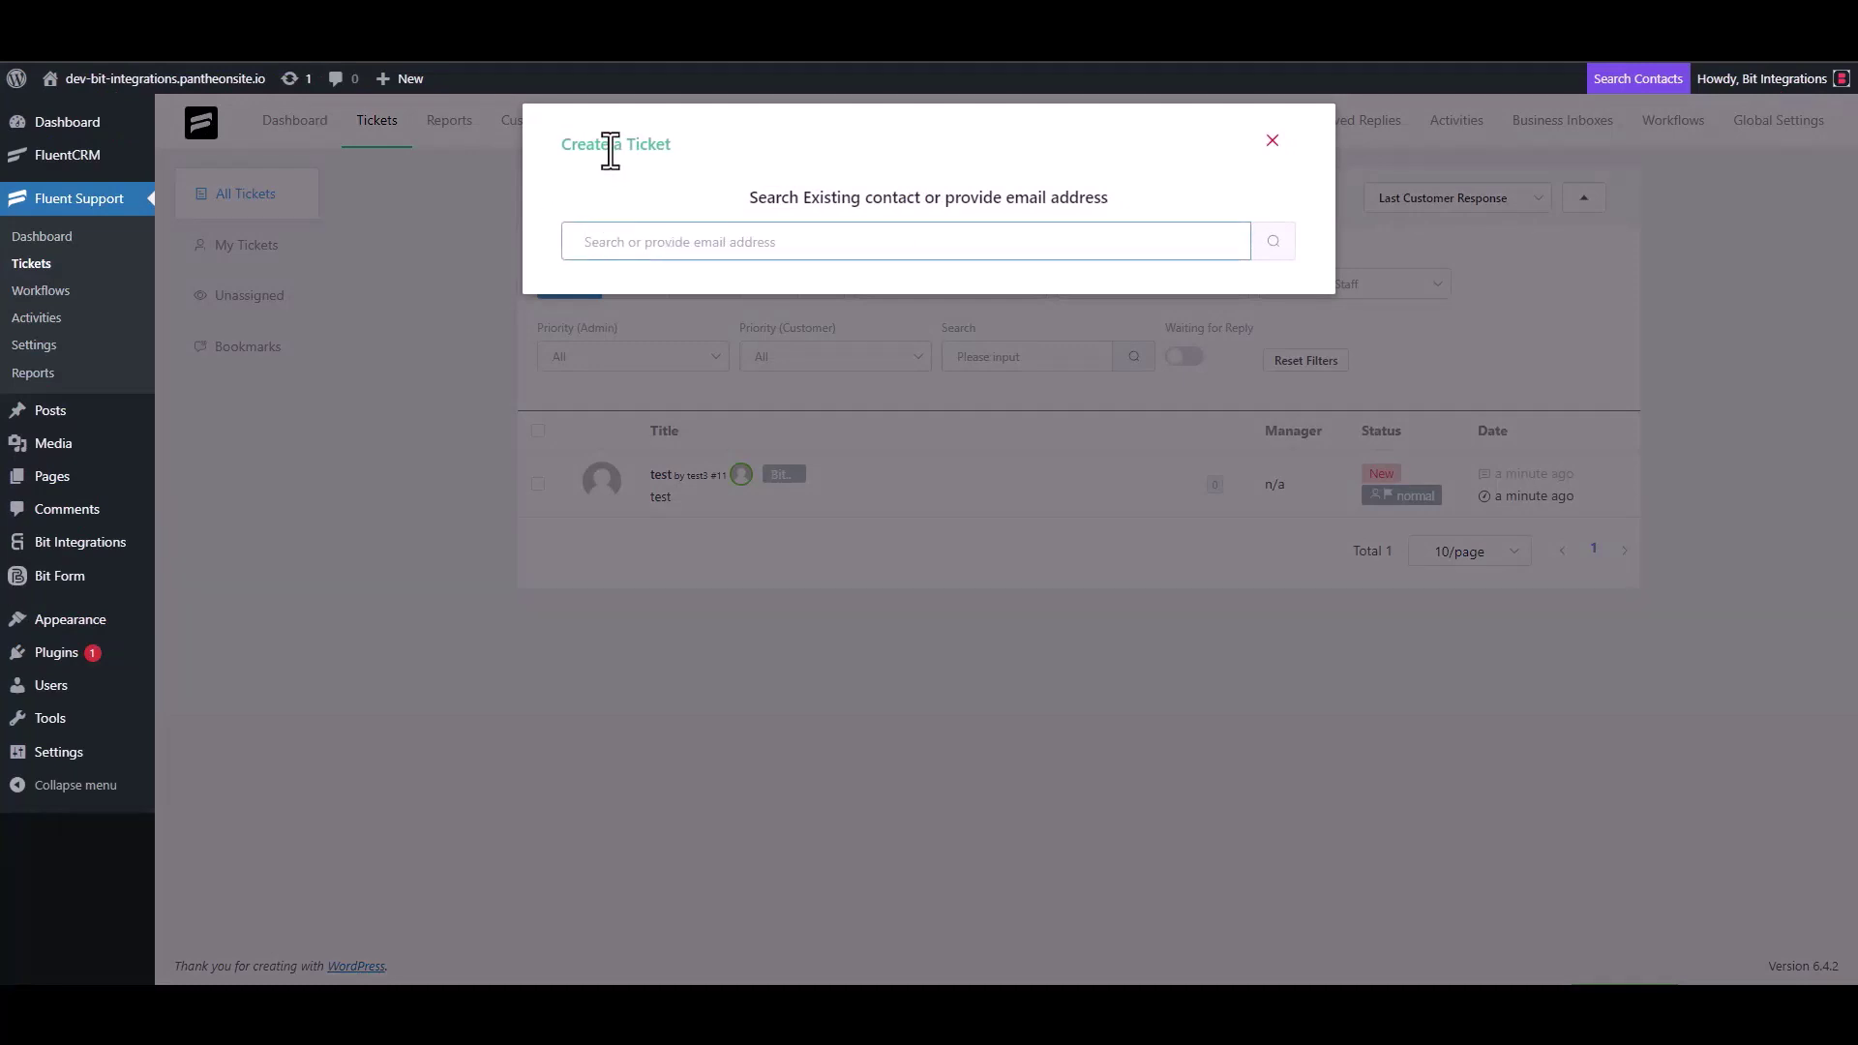
{"action": "triple_click", "coordinate": [681, 241]}
{"action": "left_click", "coordinate": [746, 244]}
{"action": "left_click", "coordinate": [1273, 242]}
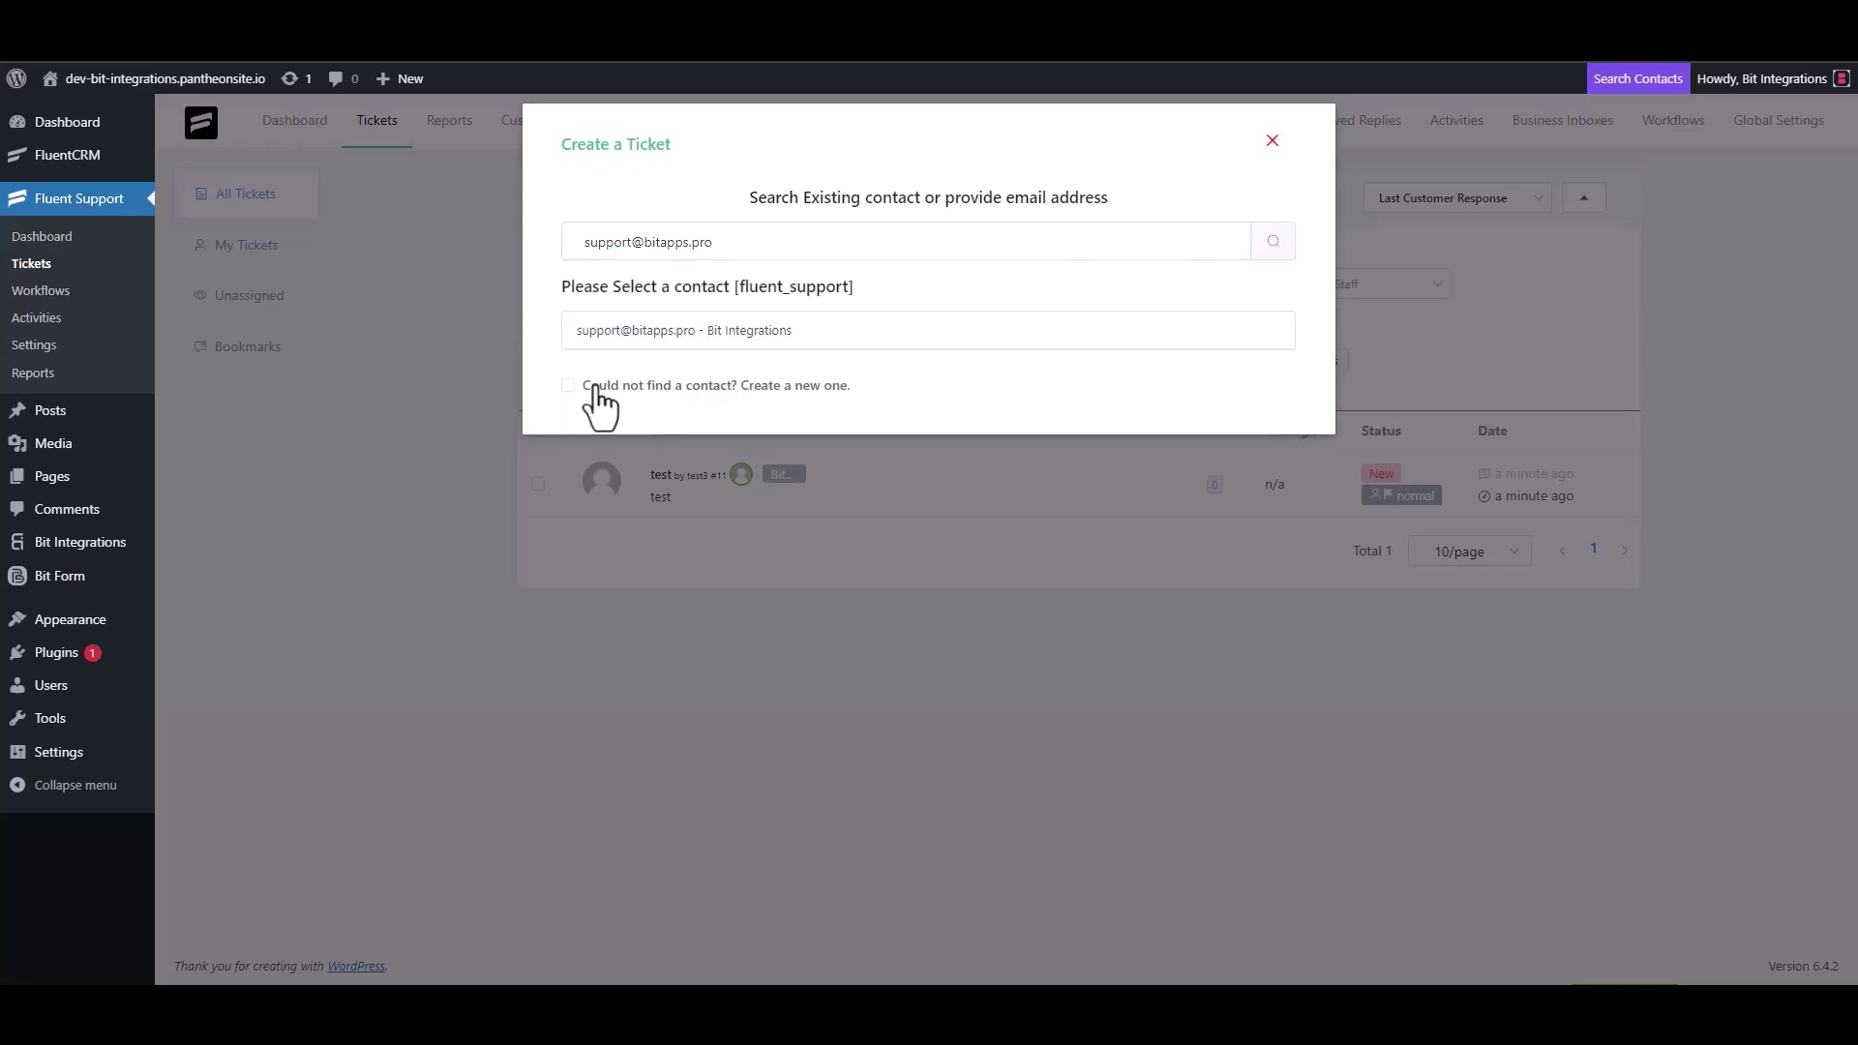
Create a new contact with first name 'Bit Integrations' and that e-mail, then continue
{"action": "left_click", "coordinate": [589, 386]}
{"action": "type", "text": "Bi"}
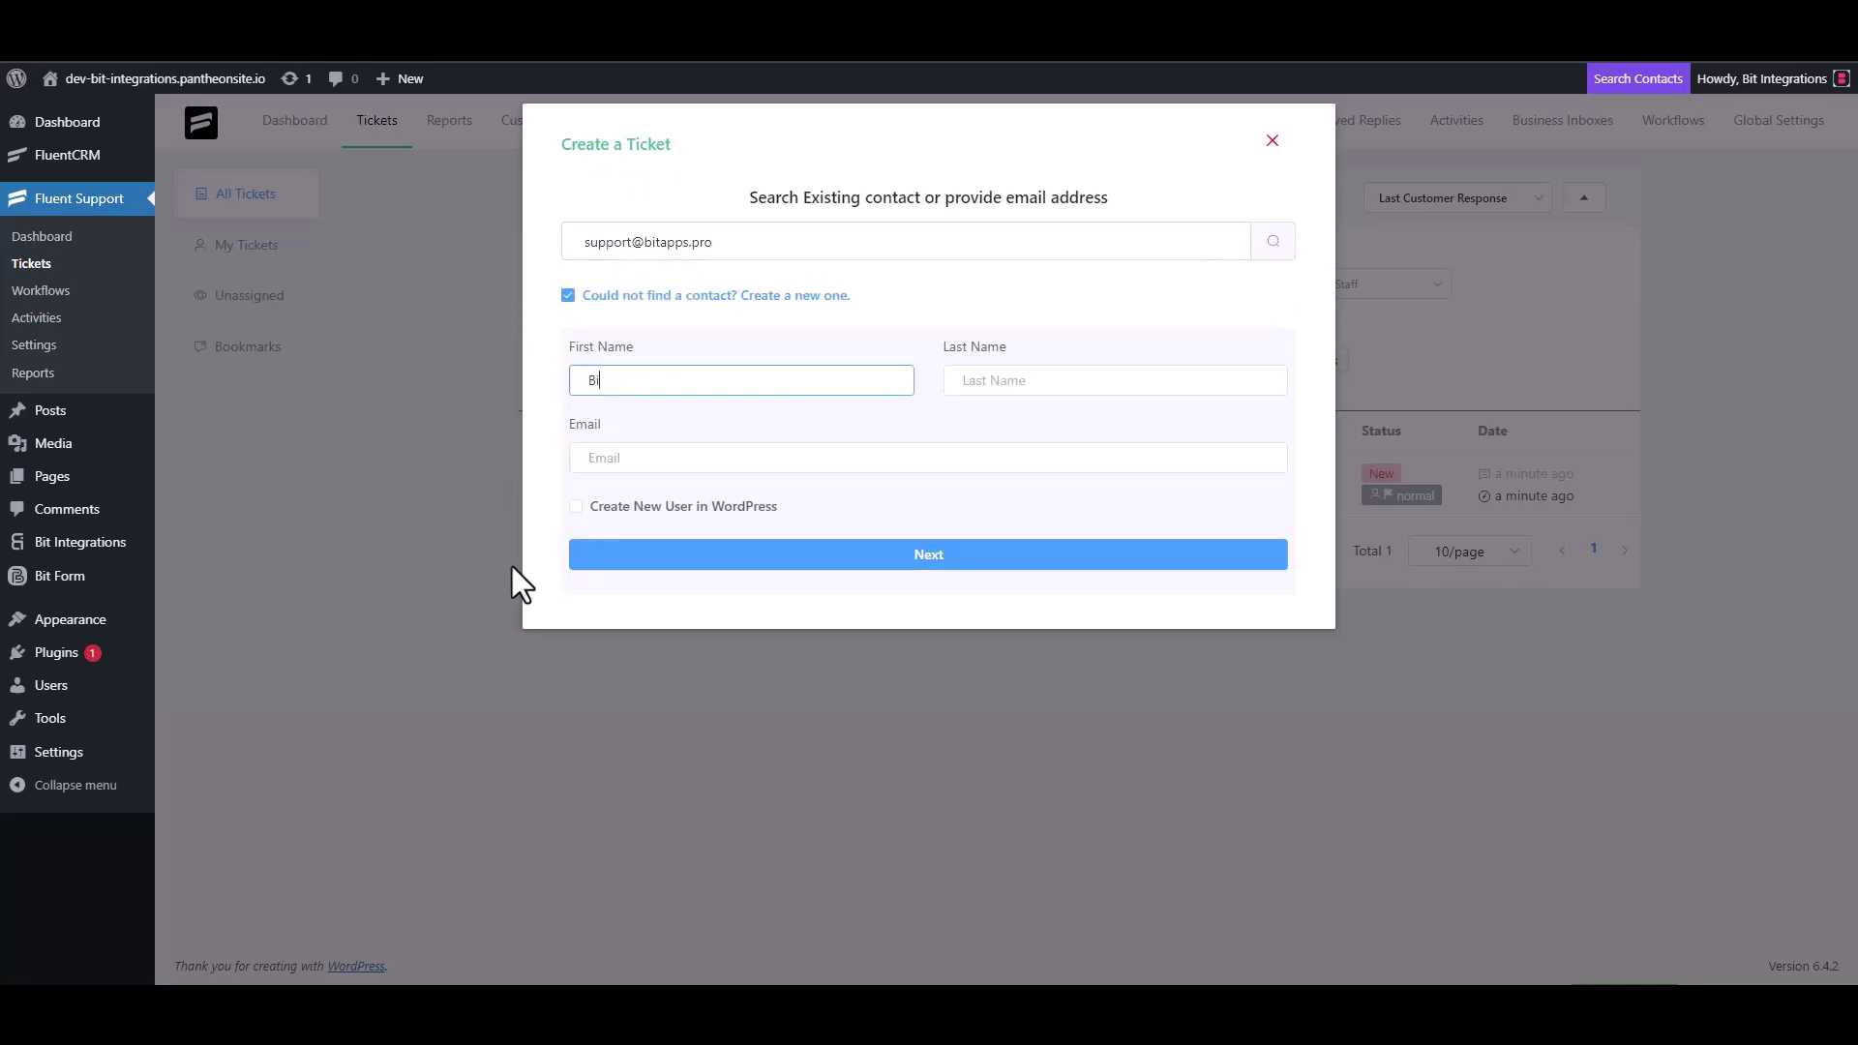
{"action": "type", "text": "t Integrations"}
{"action": "left_click", "coordinate": [646, 458]}
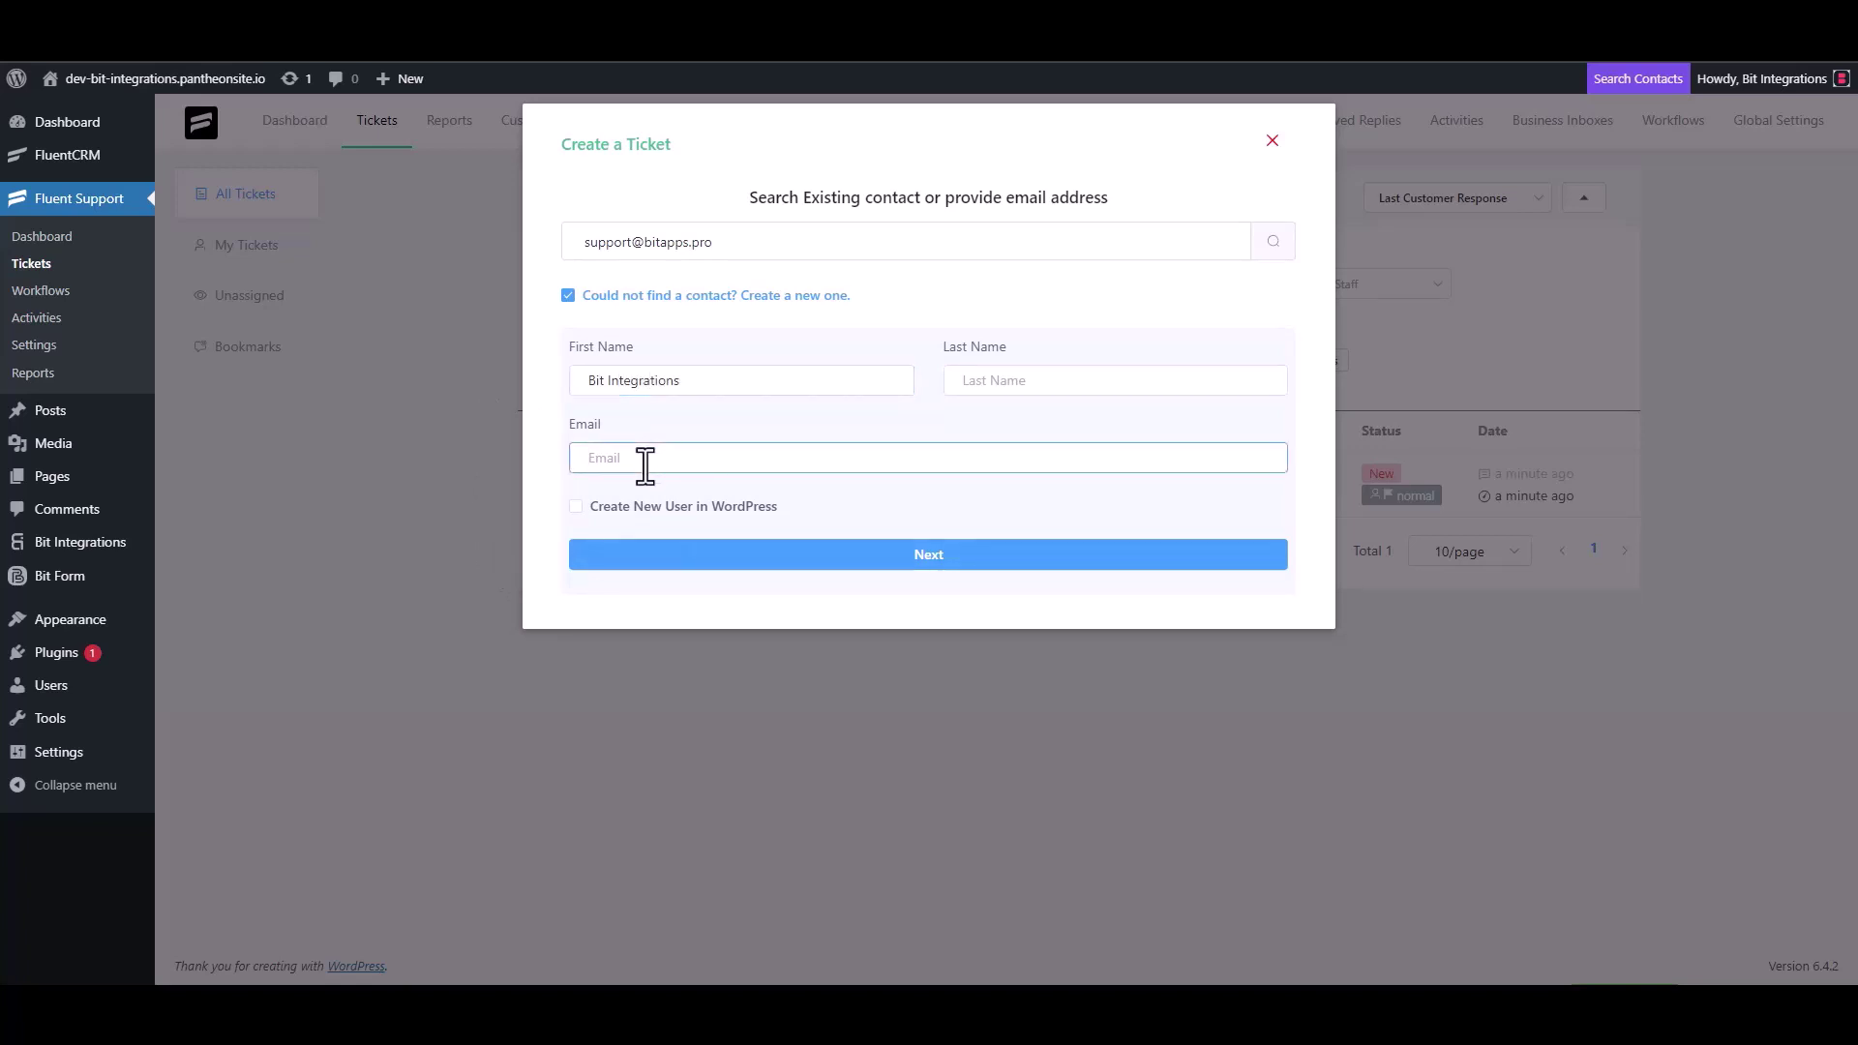
{"action": "left_click", "coordinate": [930, 554]}
Type then erase placeholder 'test' text in the ticket subject and details
{"action": "left_click", "coordinate": [678, 350]}
{"action": "type", "text": "test"}
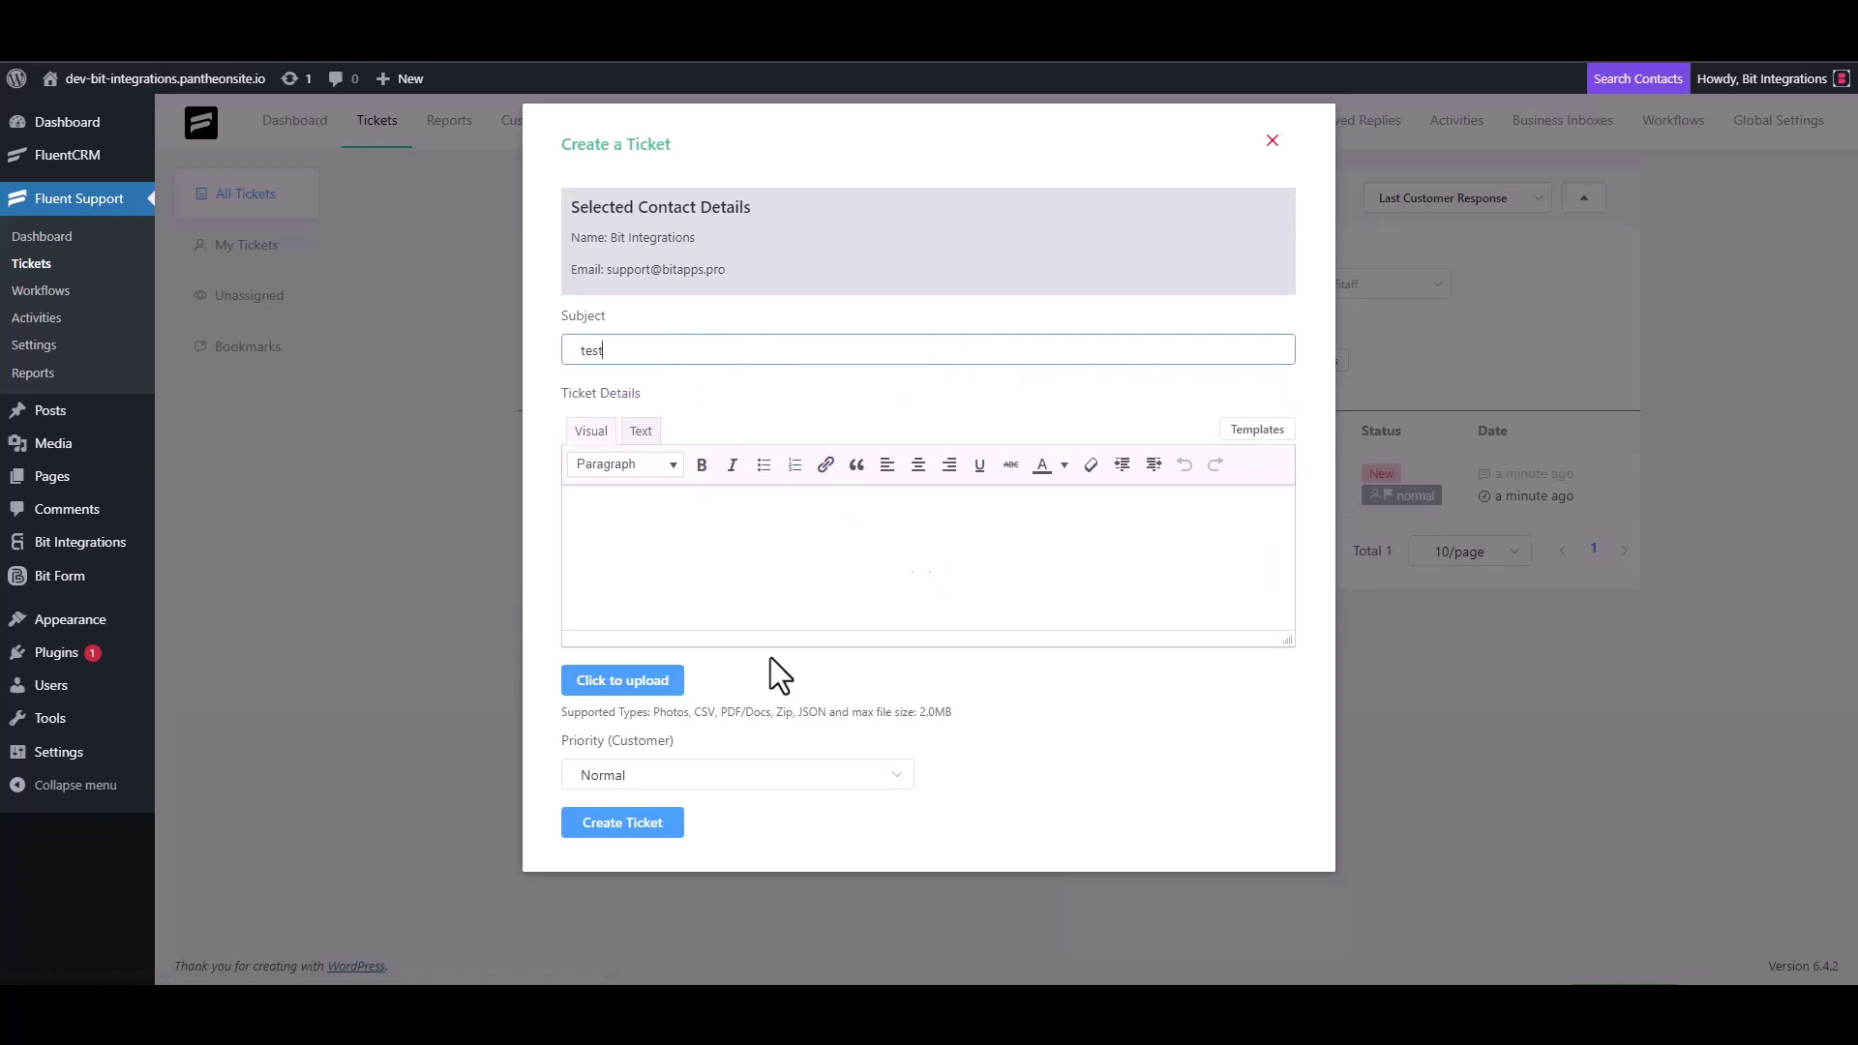
{"action": "left_click", "coordinate": [643, 548]}
{"action": "type", "text": "t"}
{"action": "double_click", "coordinate": [616, 351]}
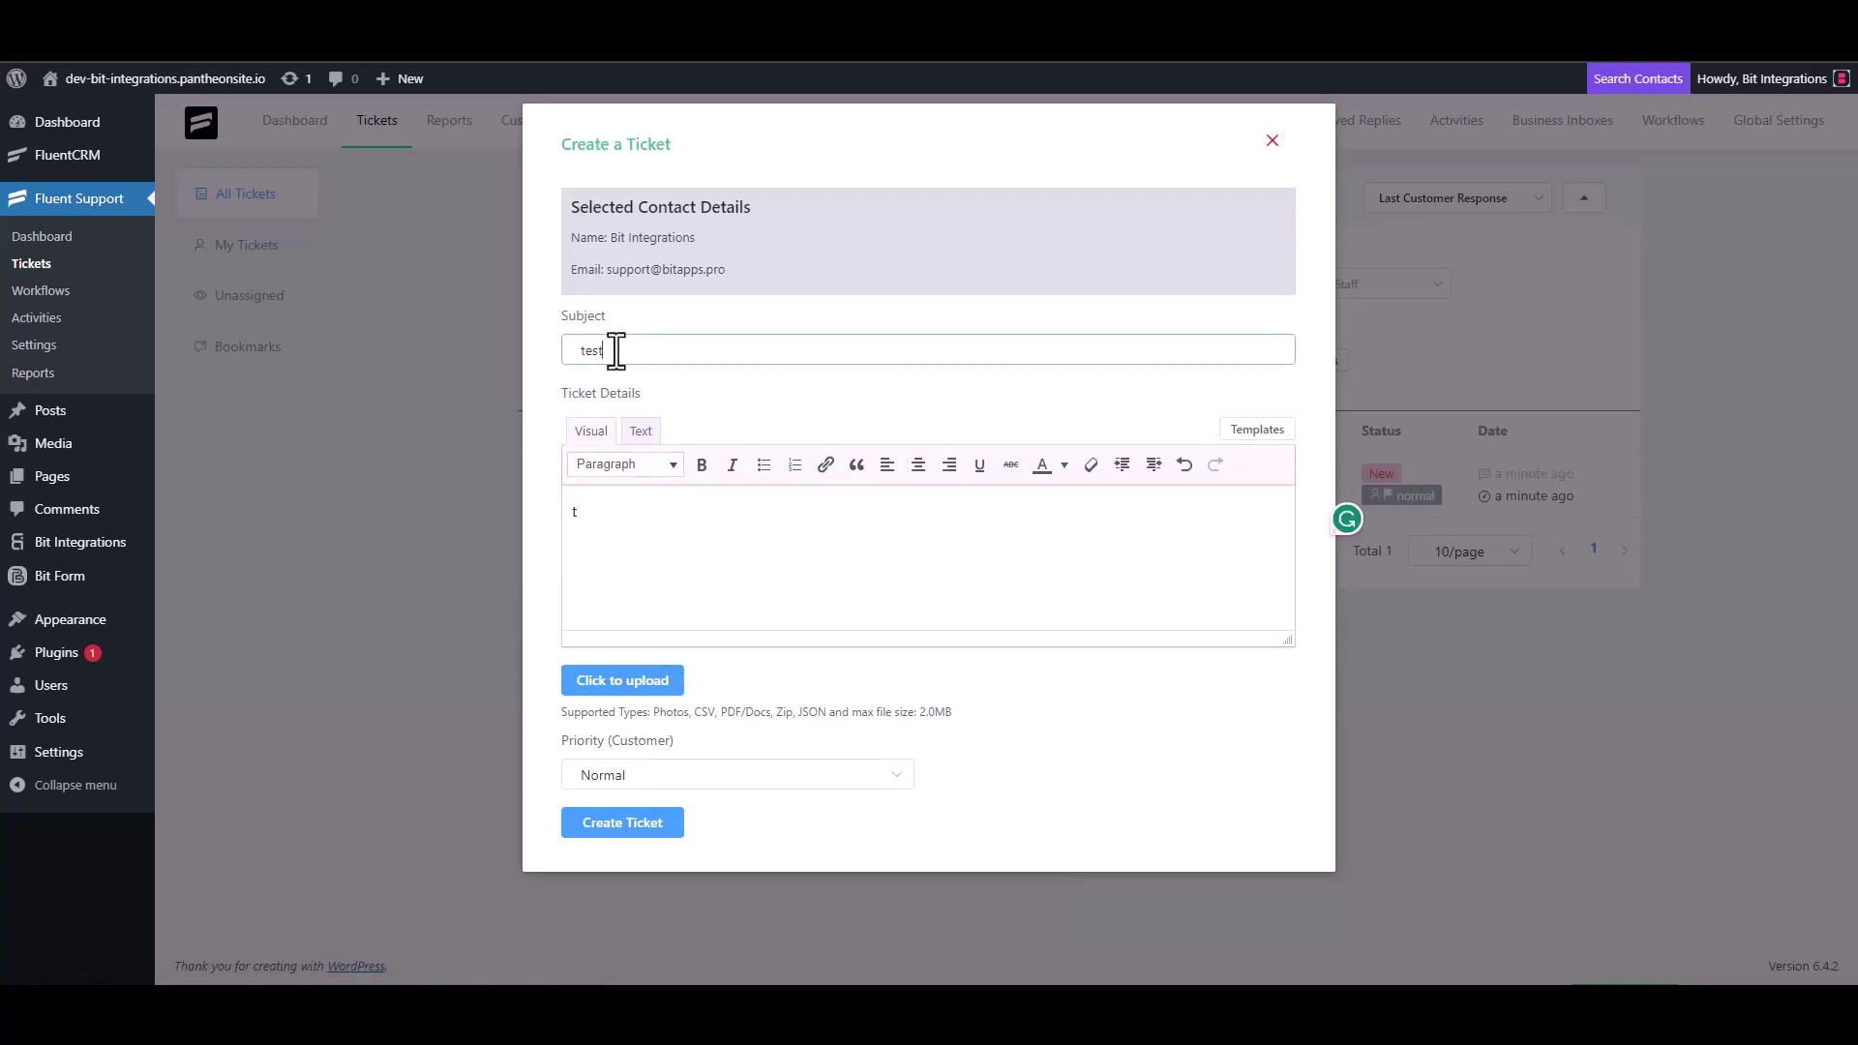
{"action": "key", "text": "BackSpace"}
{"action": "left_click", "coordinate": [613, 530]}
{"action": "key", "text": "BackSpace"}
{"action": "left_click", "coordinate": [639, 352]}
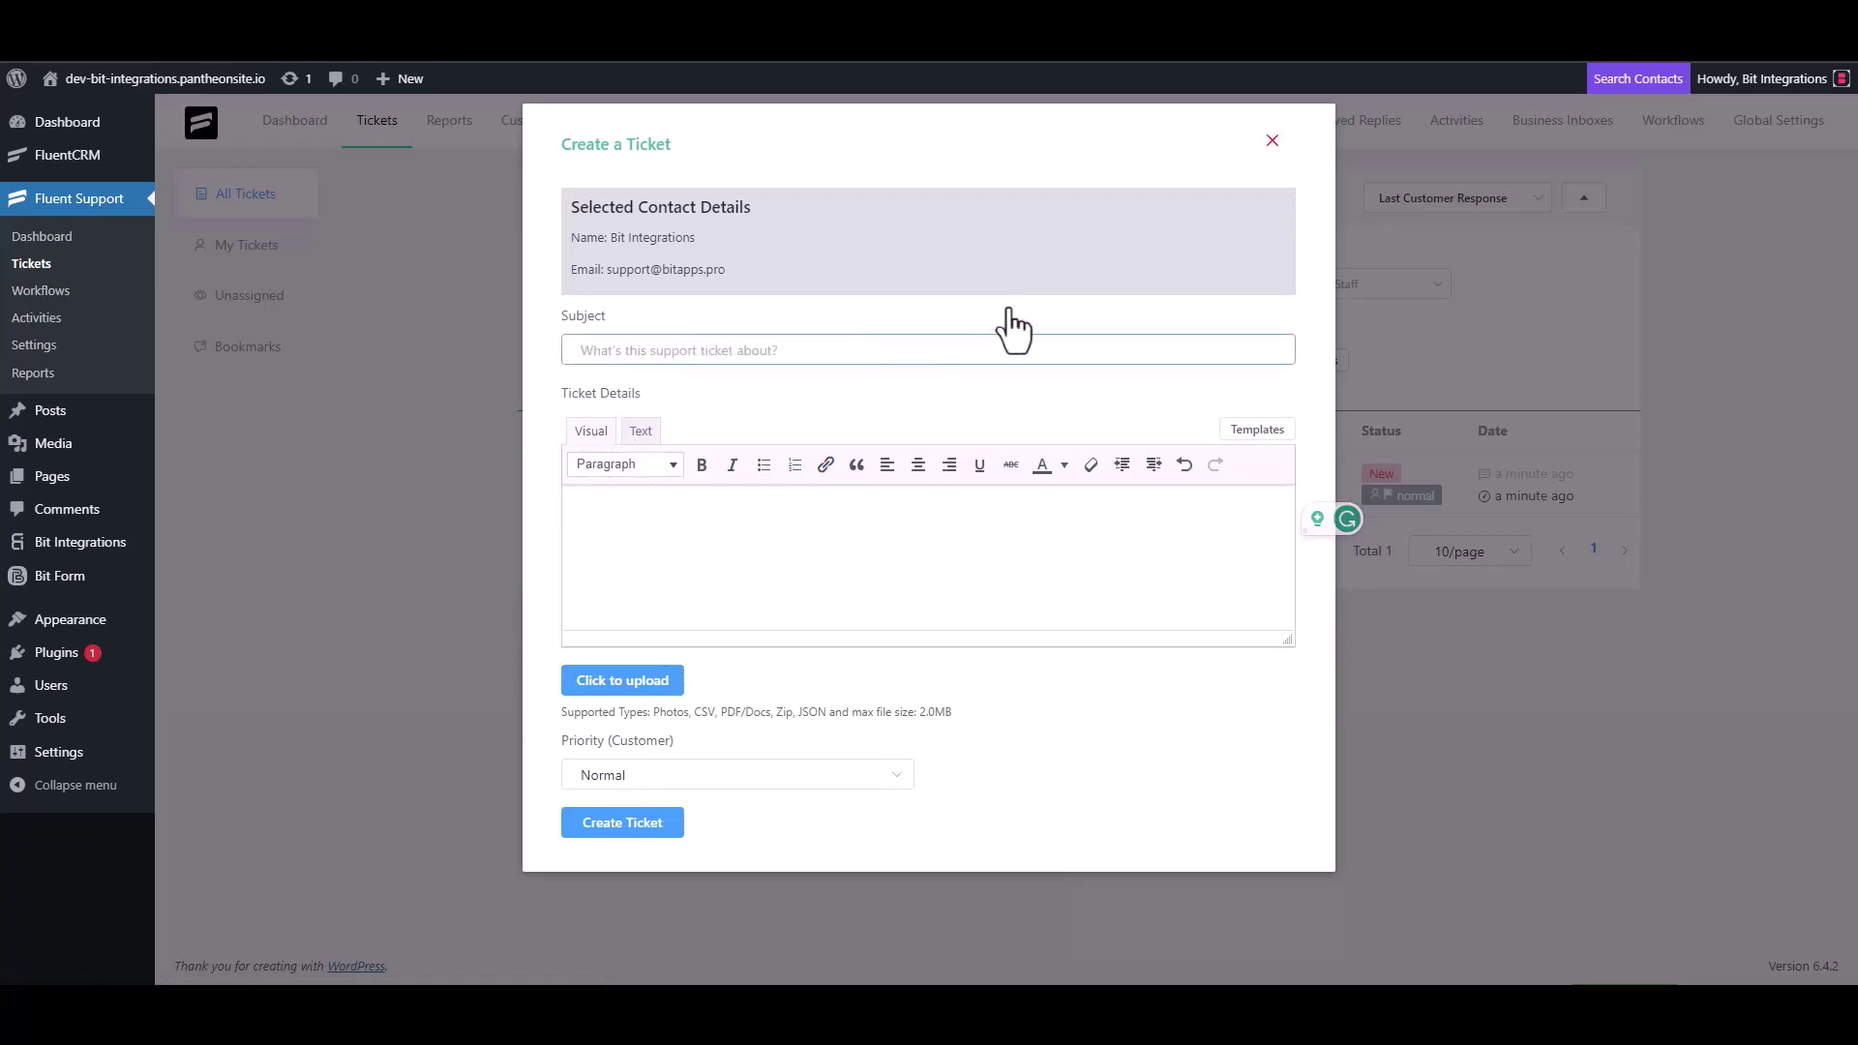
Set subject 'Bit Integrations', paste the same text into Ticket Details, and create the ticket
{"action": "type", "text": "Bit Integrations"}
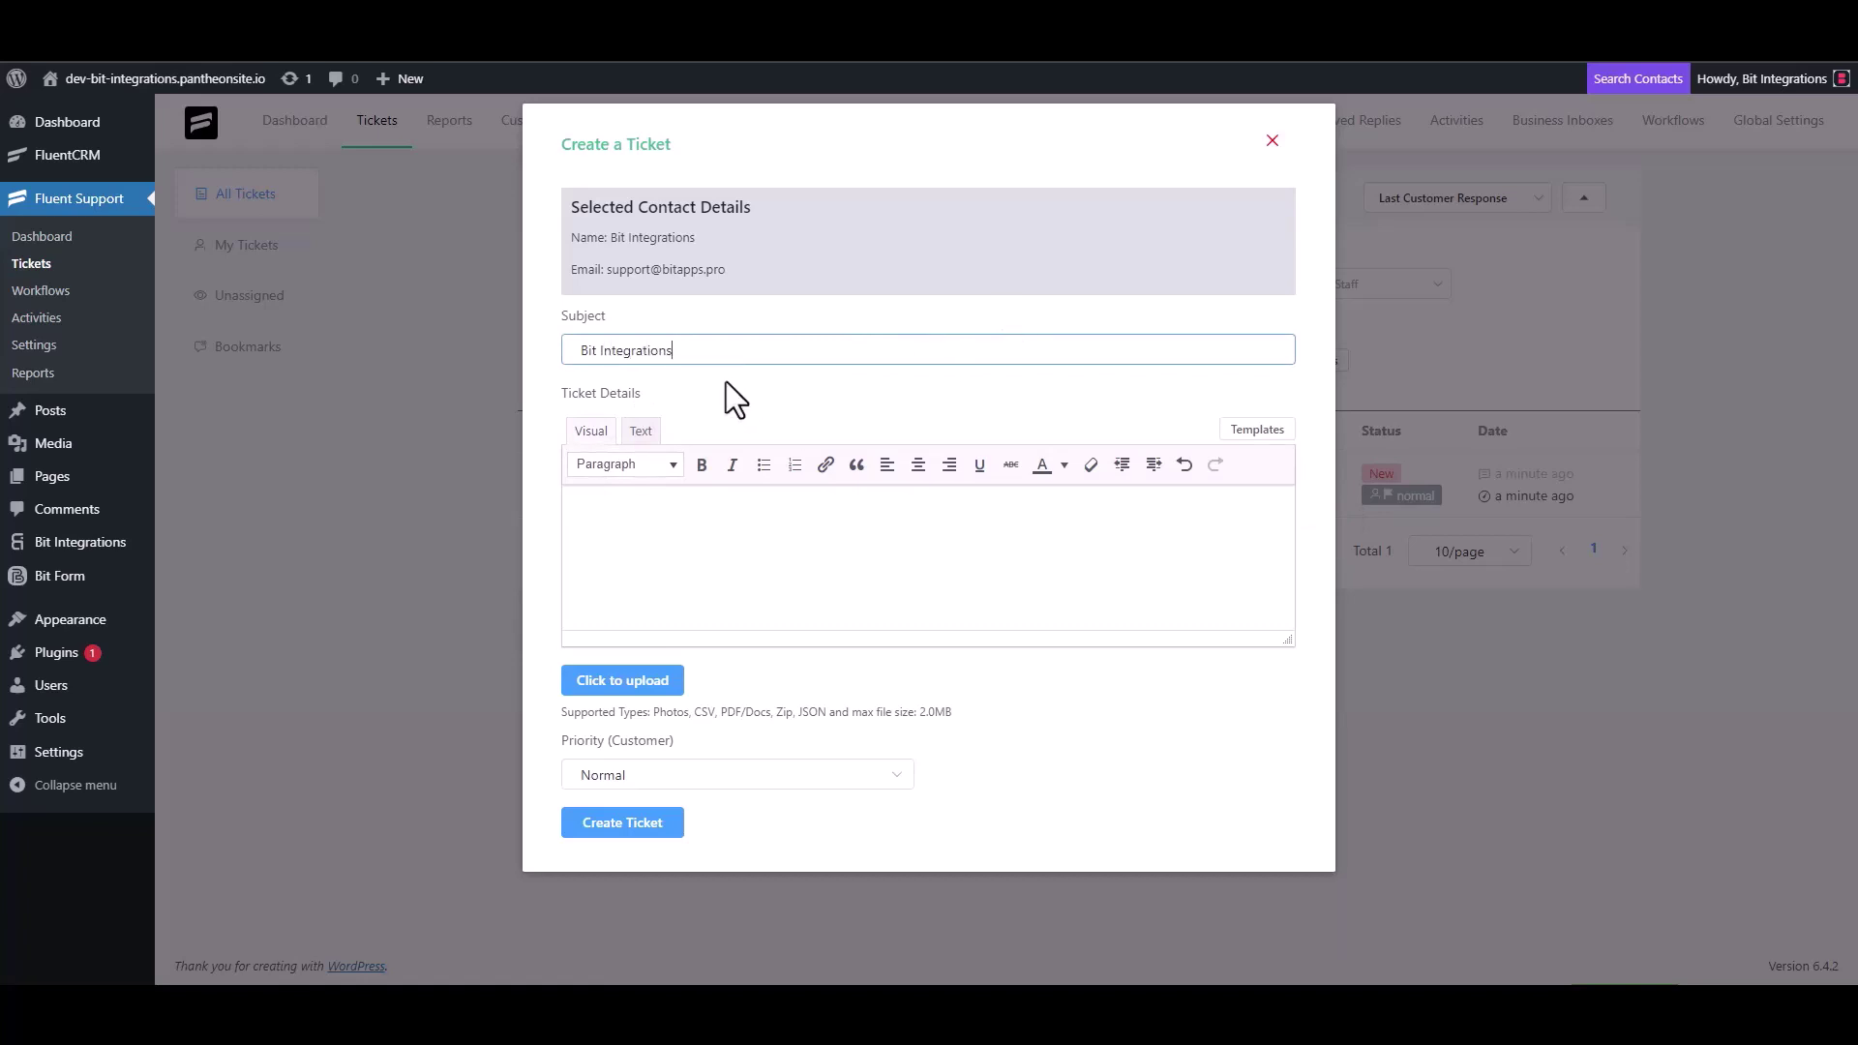
{"action": "key", "text": "ctrl+a"}
{"action": "key", "text": "ctrl+c"}
{"action": "left_click", "coordinate": [664, 507]}
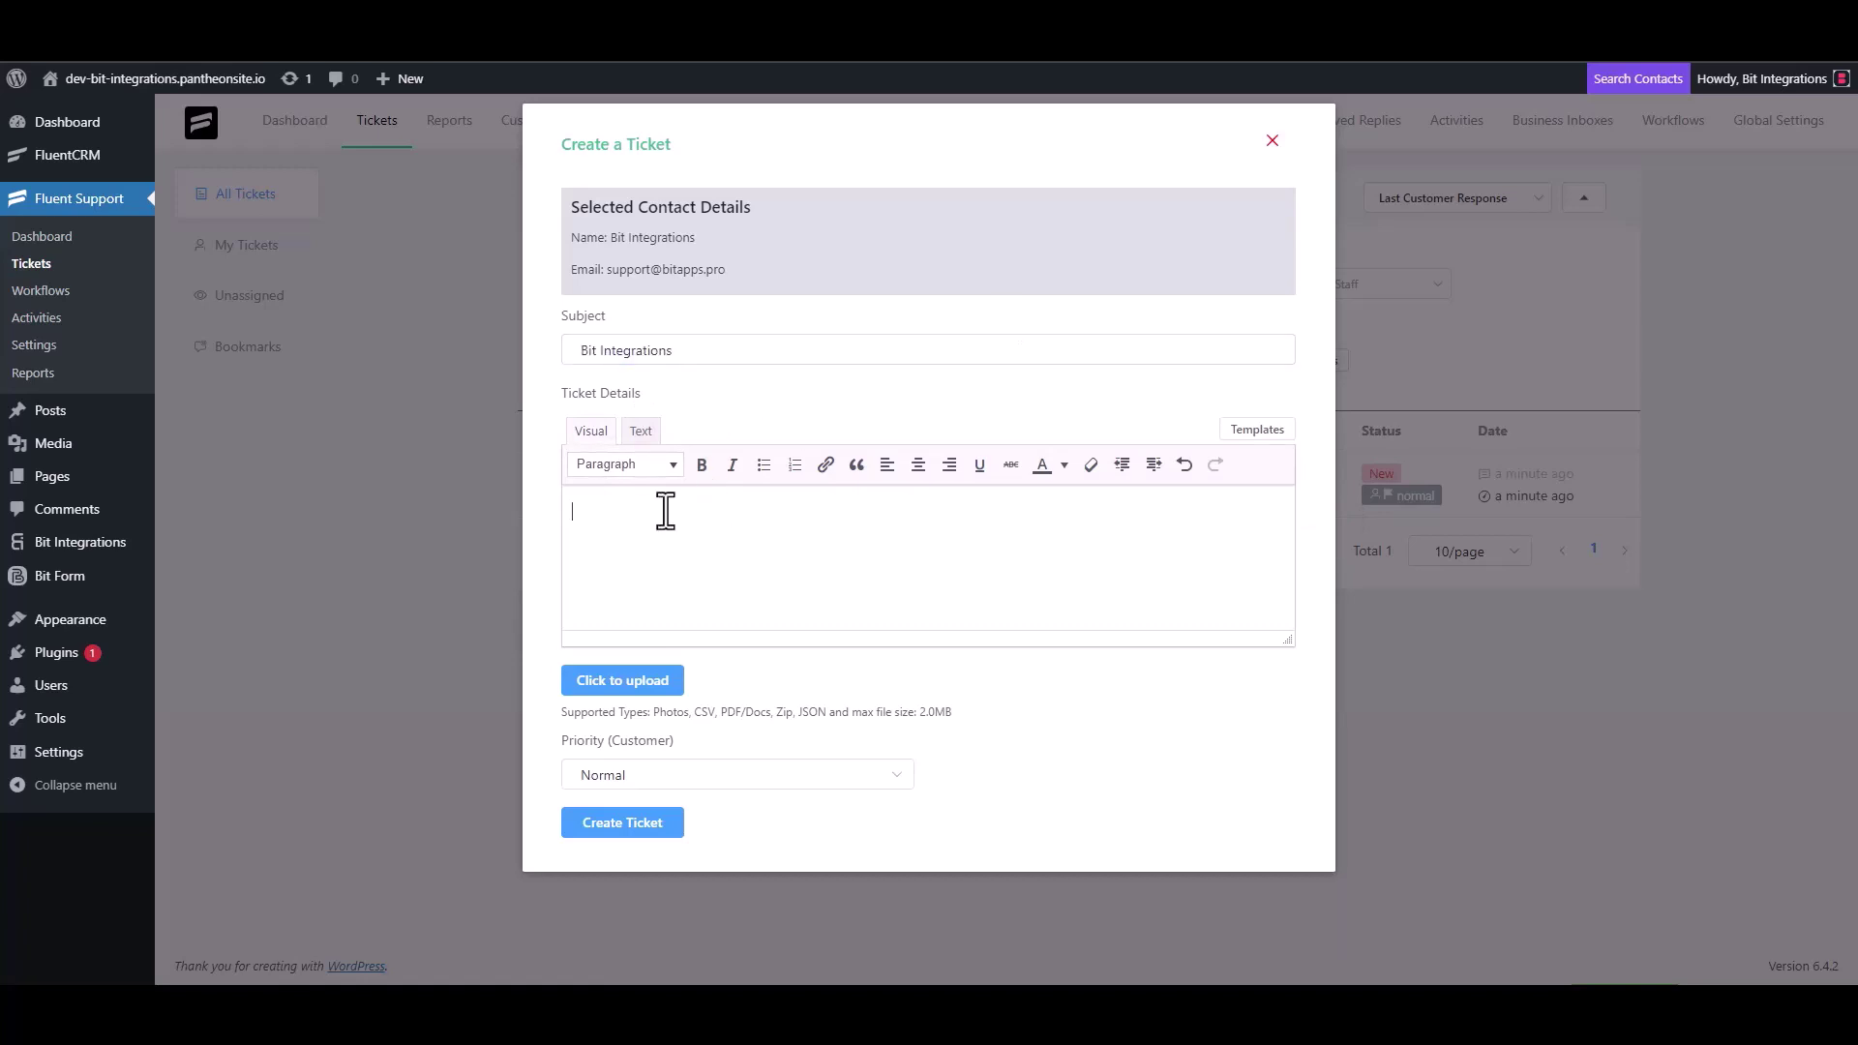
{"action": "key", "text": "ctrl+v"}
{"action": "left_click", "coordinate": [639, 825]}
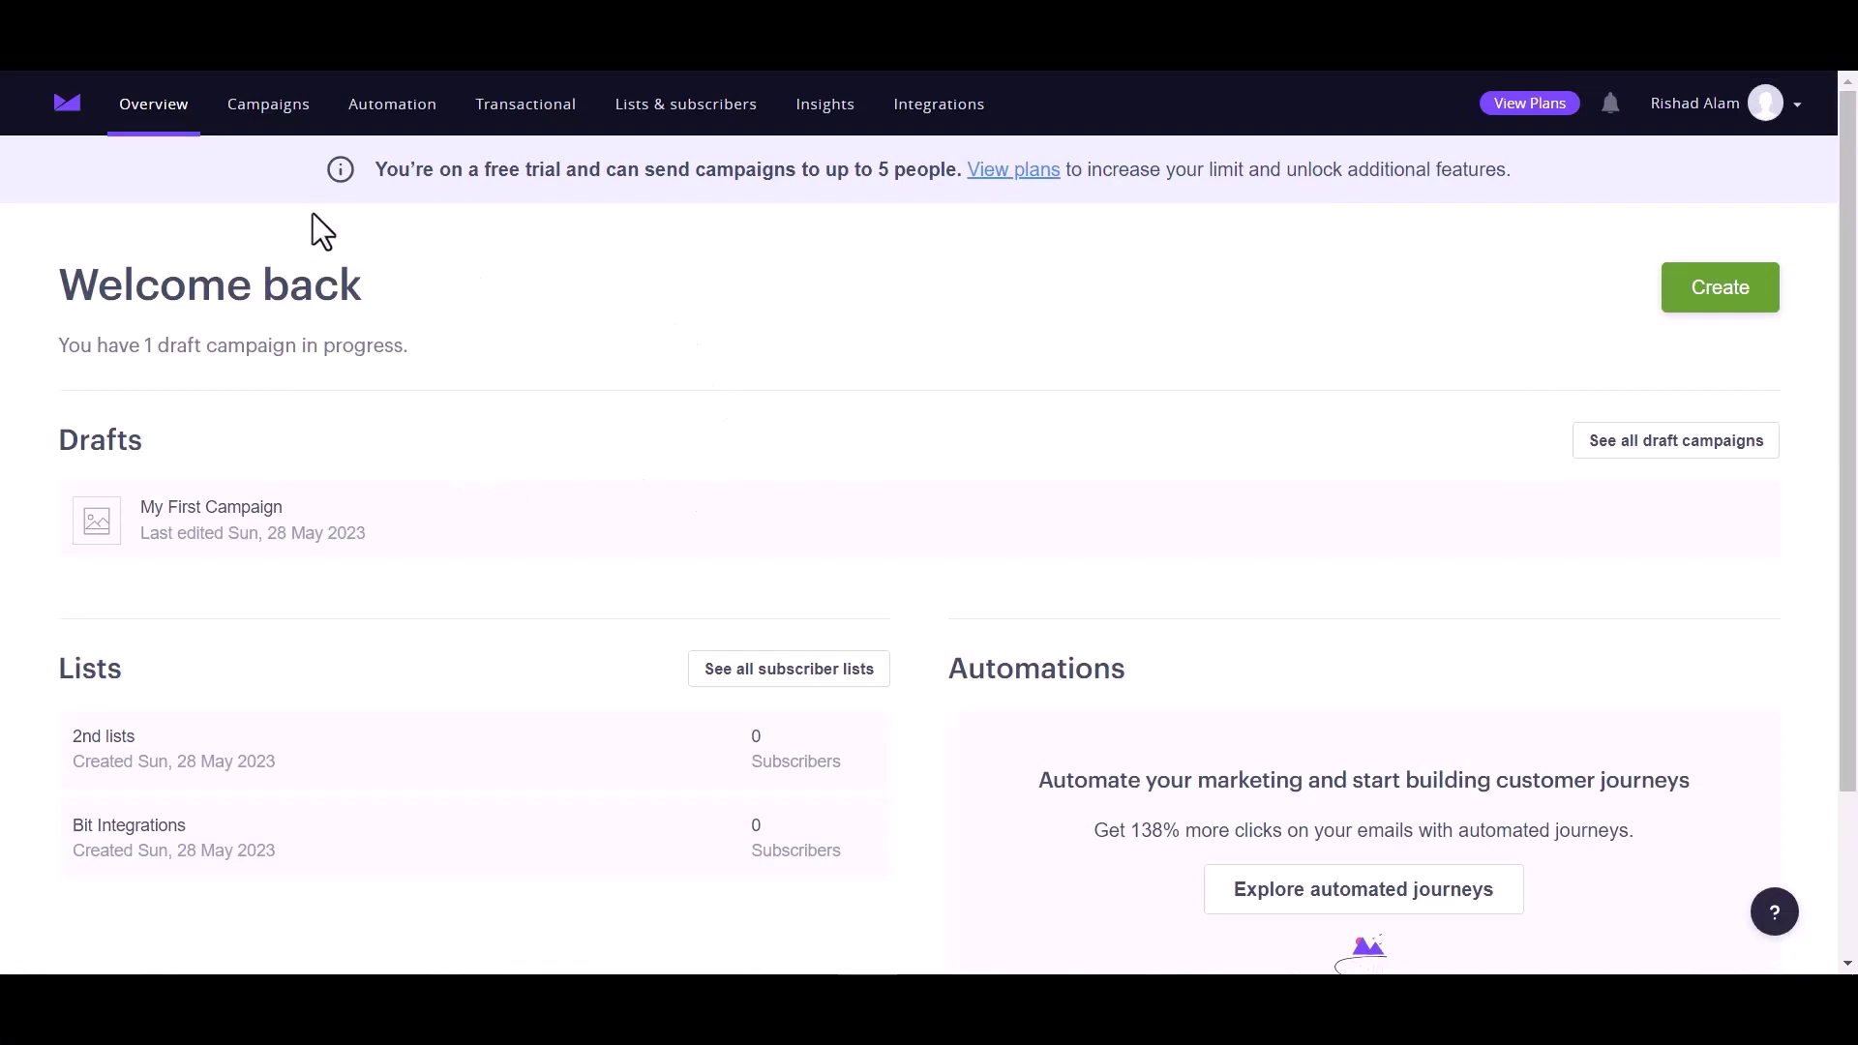
Refresh Campaign Monitor to confirm the Bit Integrations list shows 1 subscriber, then open that list
{"action": "left_click", "coordinate": [110, 77]}
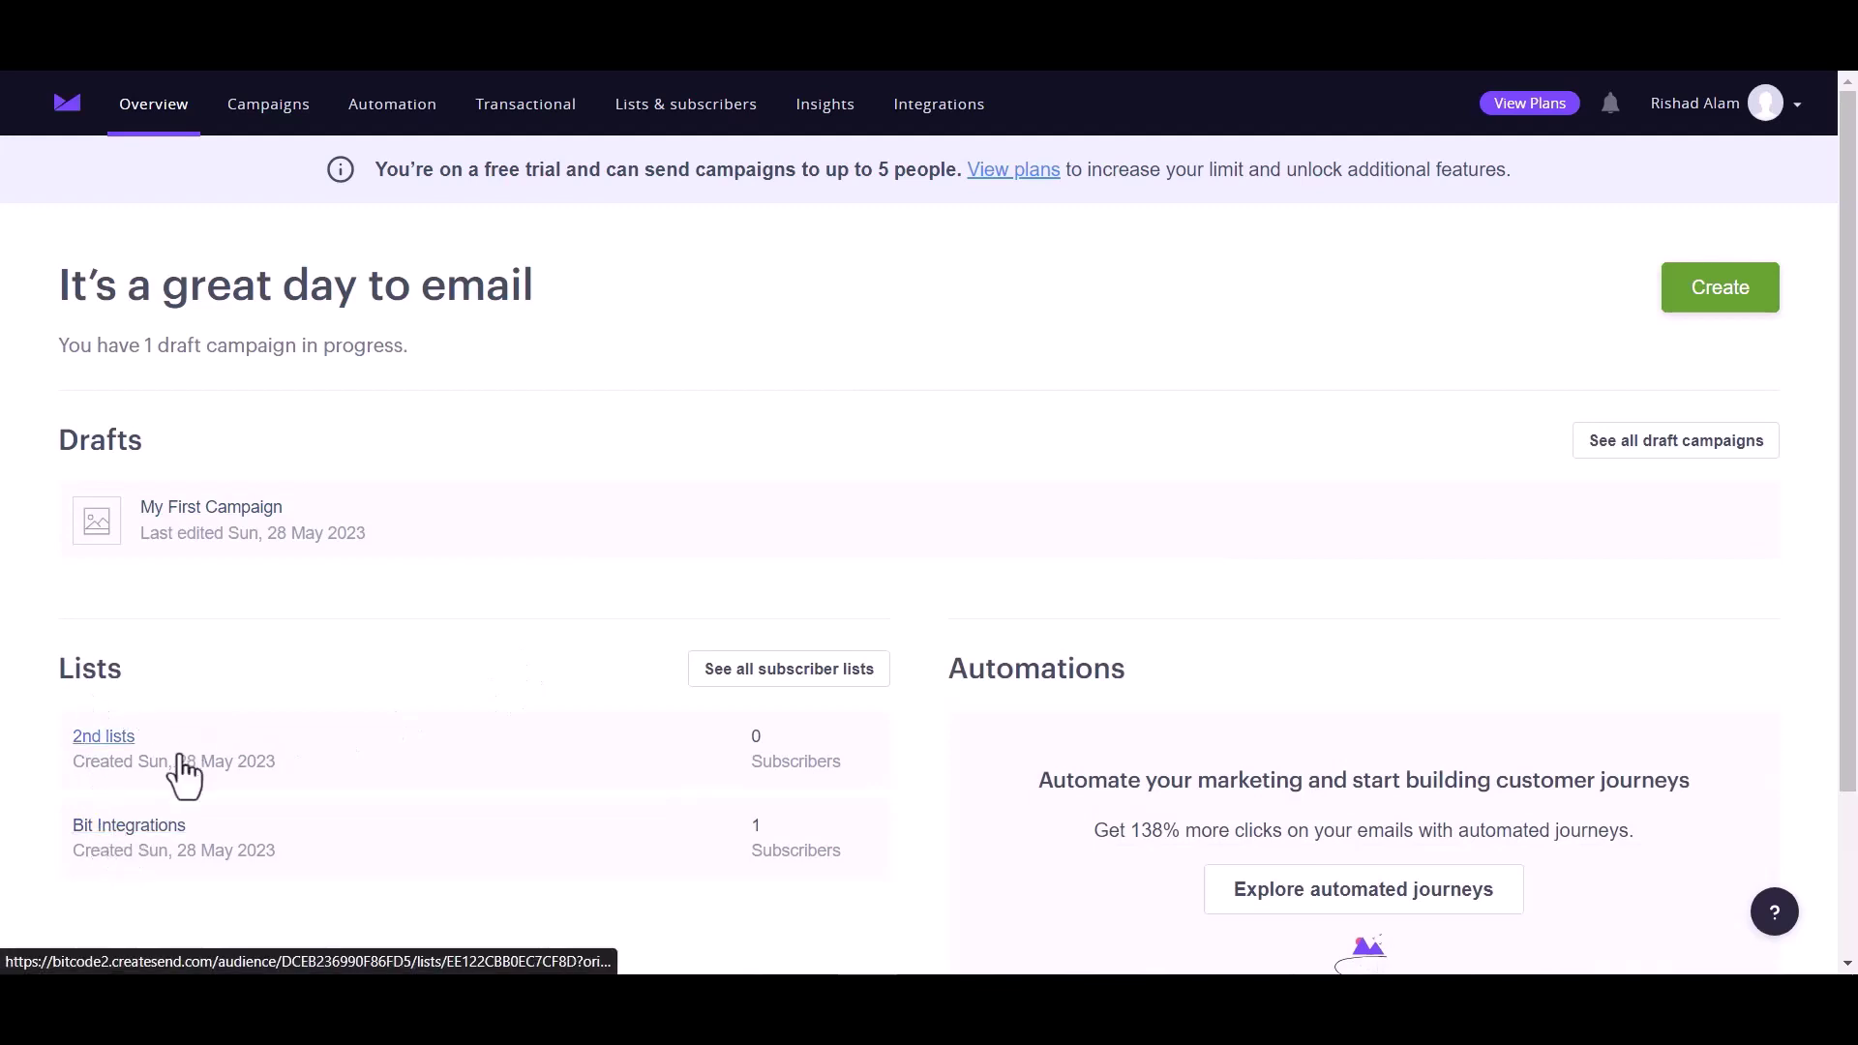
{"action": "left_click", "coordinate": [136, 824]}
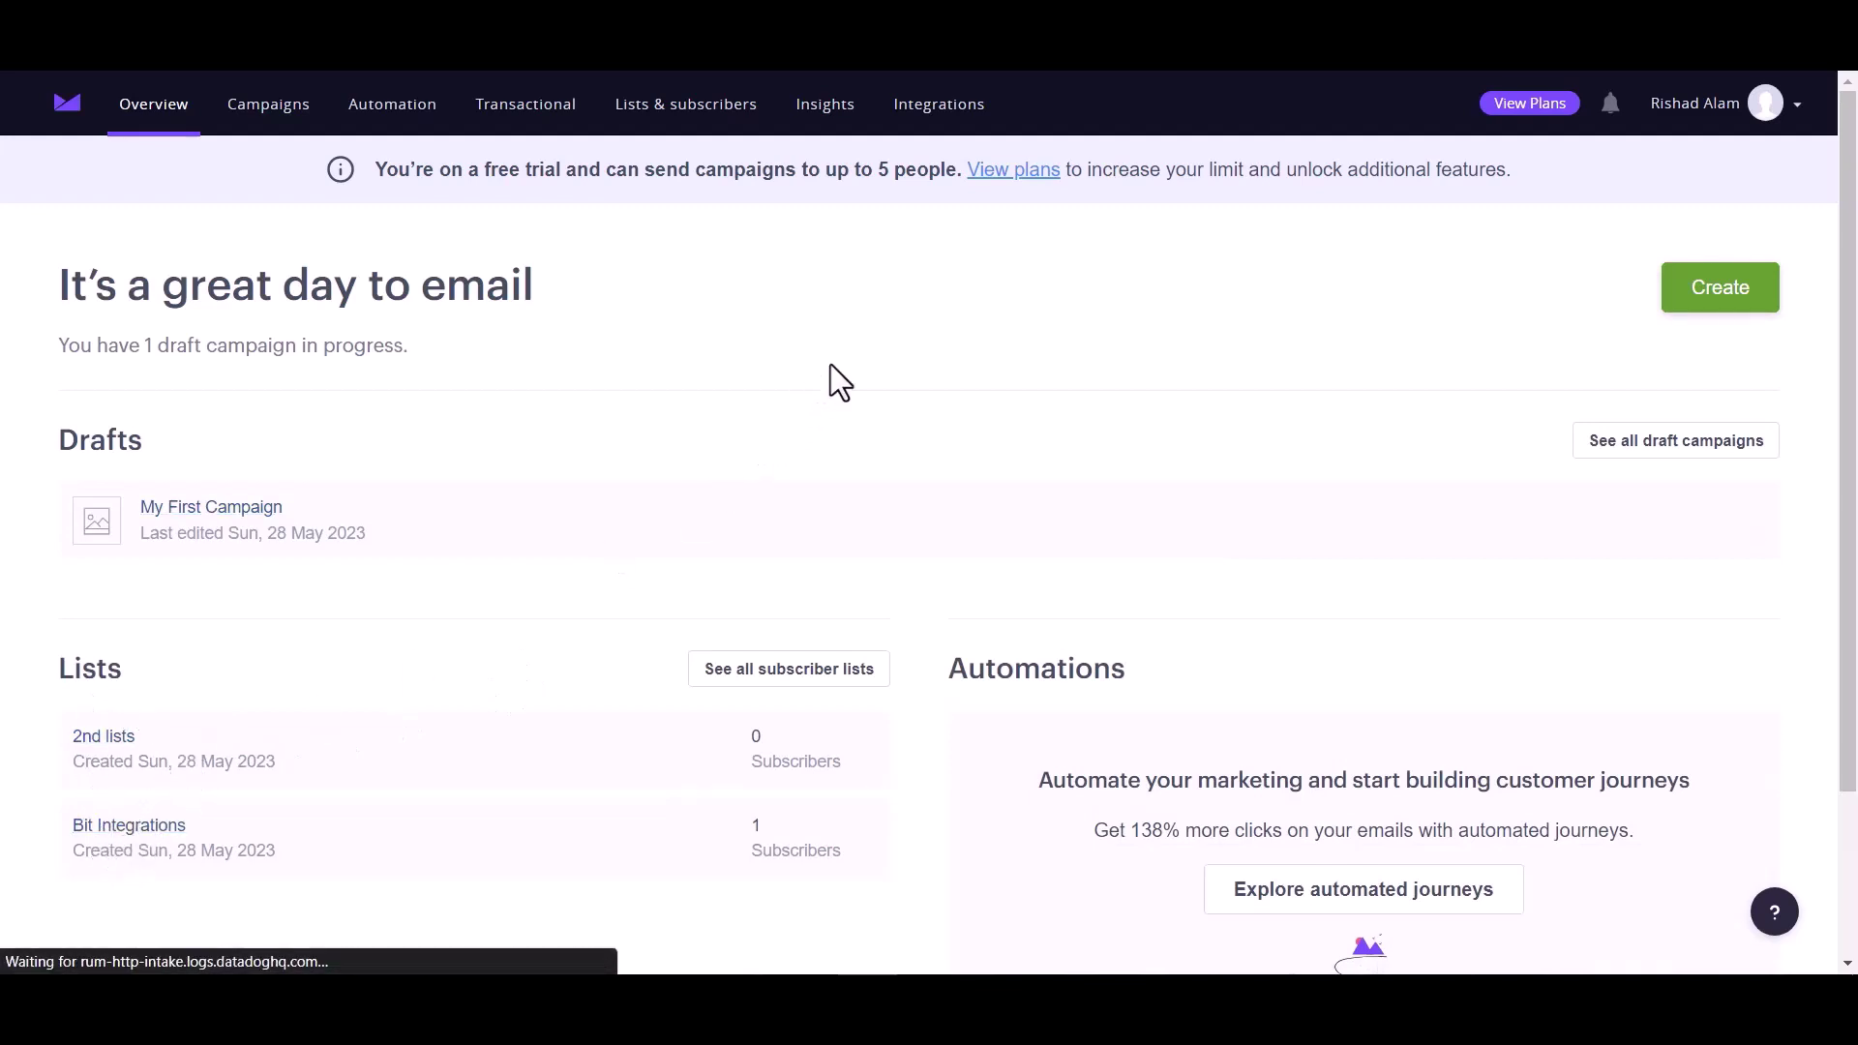